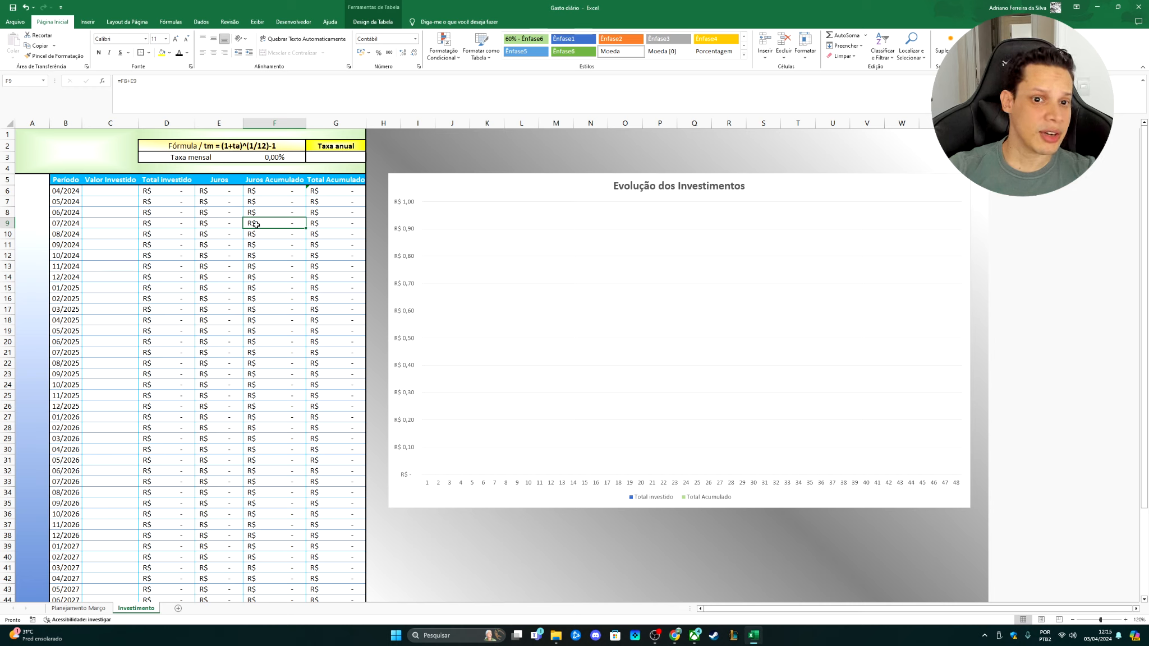
Examine the annual-to-monthly rate conversion formula in the merged header cell D2 above the investment table
left_click(245, 146)
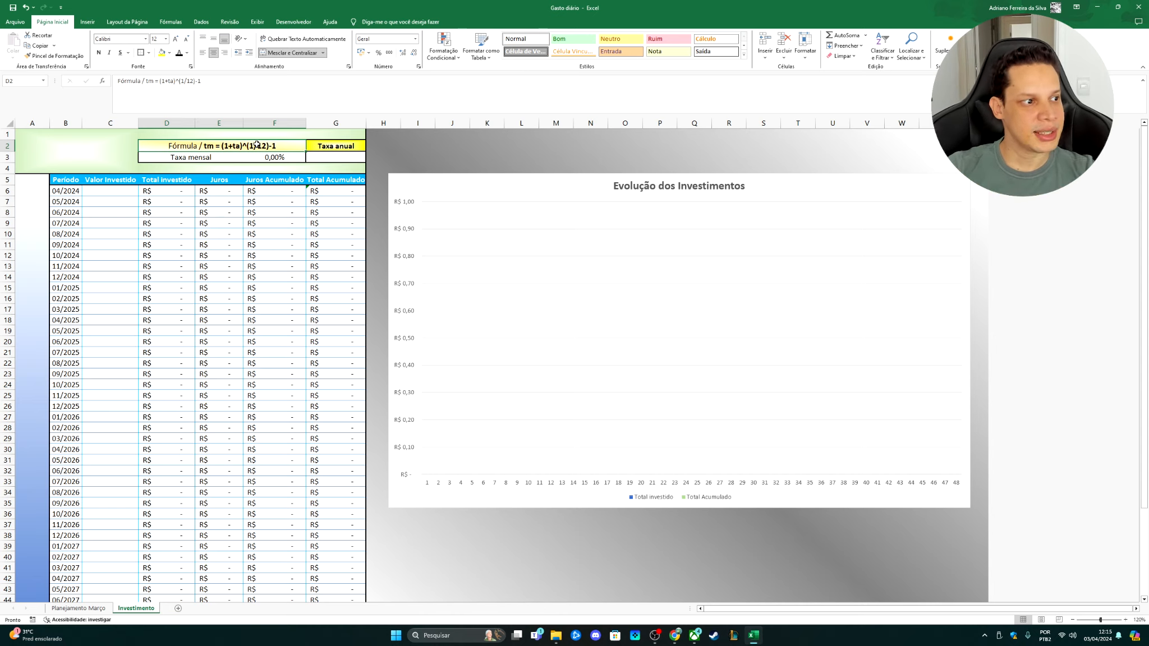
left_click(1126, 621)
left_click(1125, 620)
left_click(1125, 620)
left_click(1126, 620)
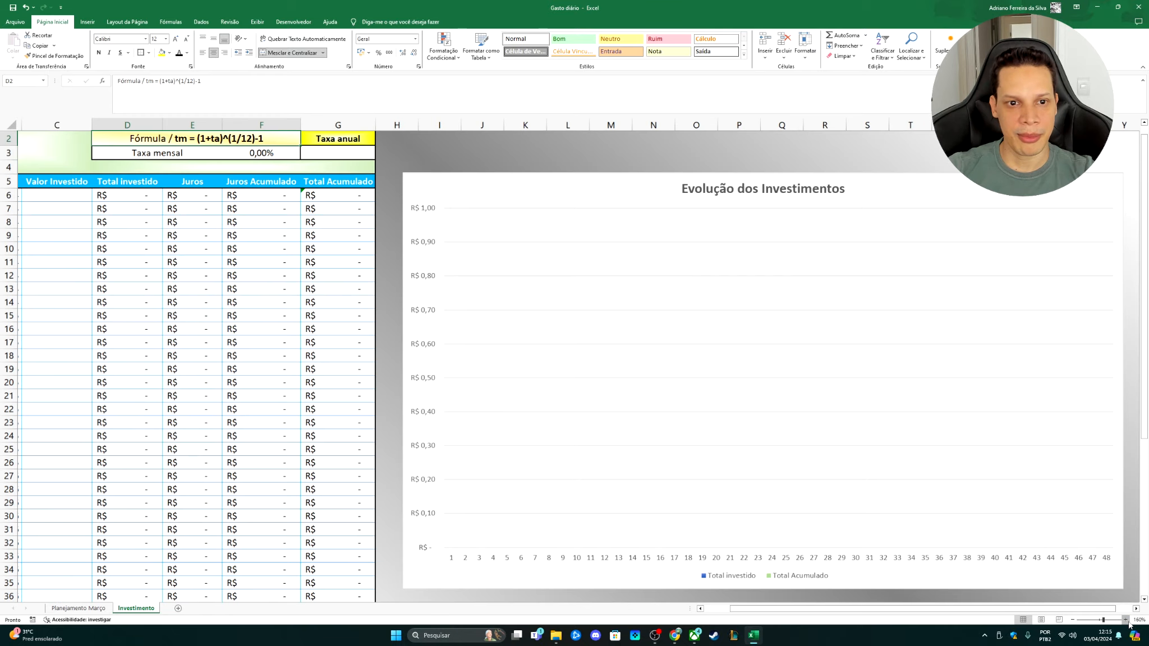
left_click(1126, 620)
left_click(1126, 620)
left_click_drag(144, 245, 13, 131)
left_click(331, 159)
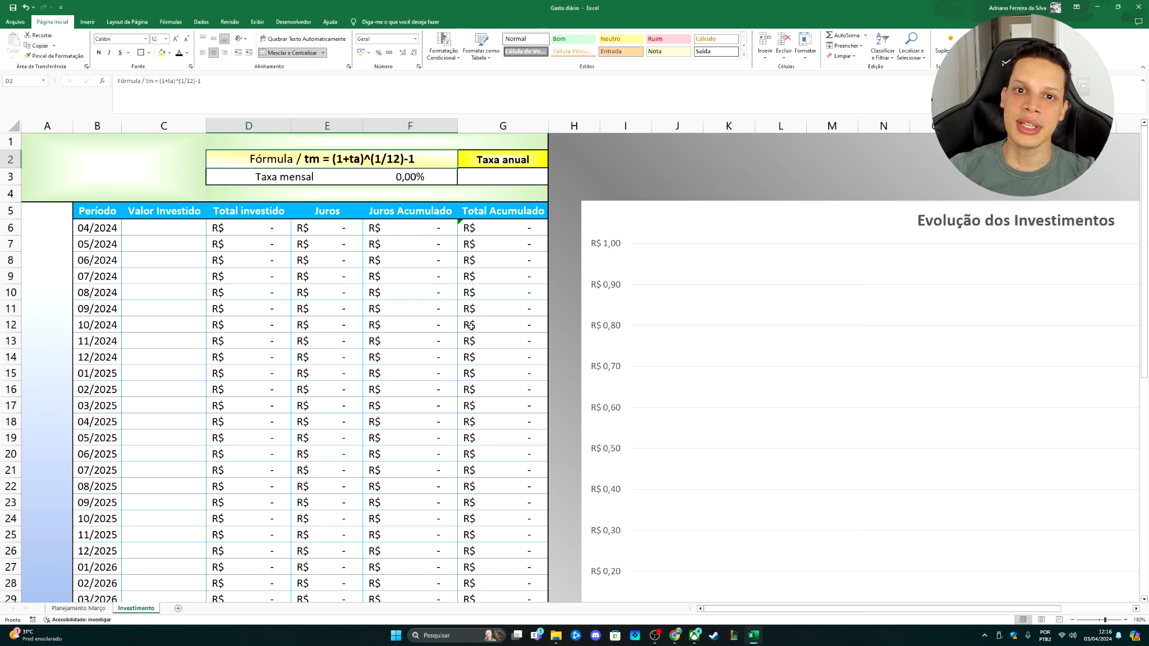
double_click(357, 162)
left_click_drag(323, 160, 424, 168)
key("Escape")
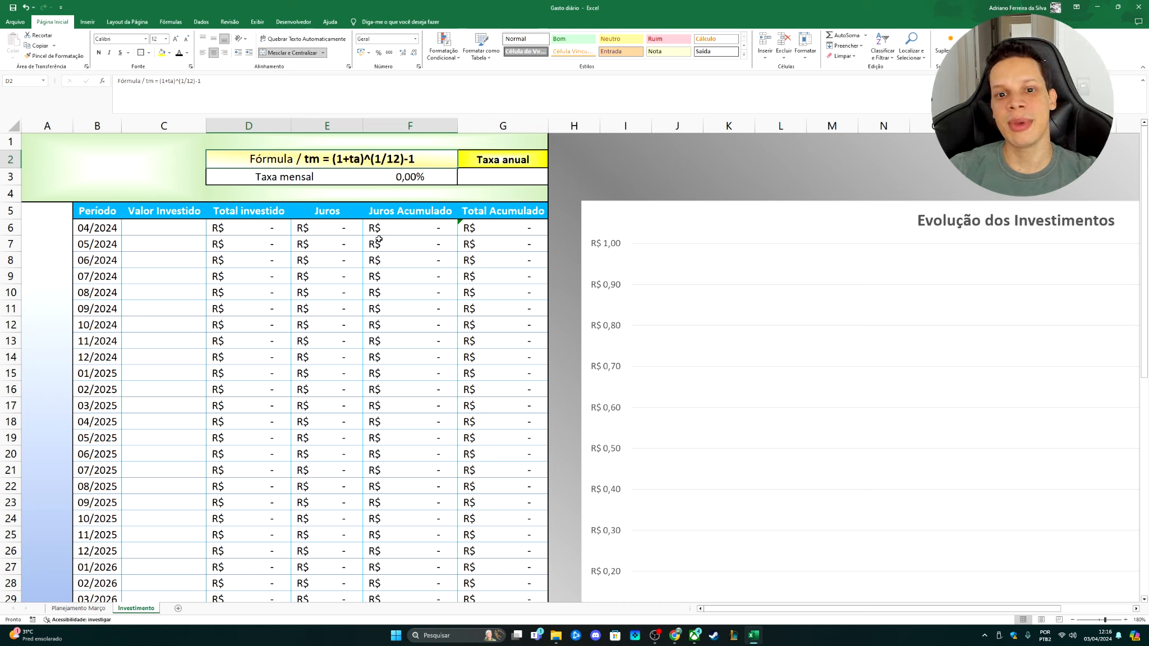
Inspect the Taxa mensal formula in F3 and compare it with the conversion formula written in D2
left_click(502, 180)
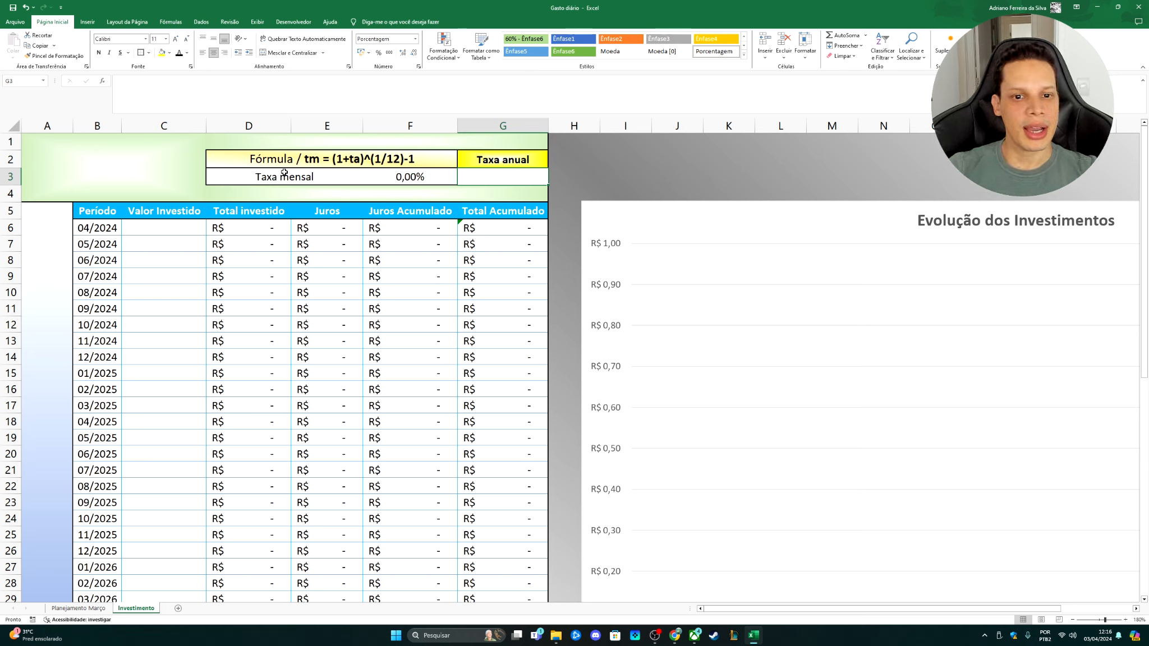
left_click(316, 159)
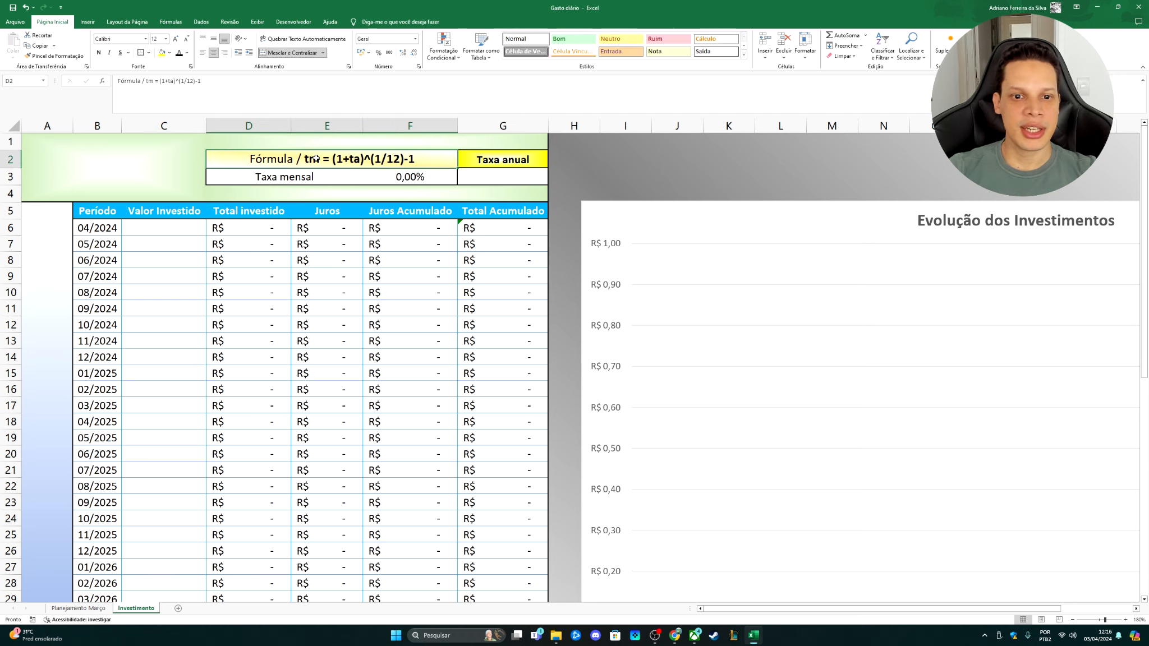
left_click(373, 177)
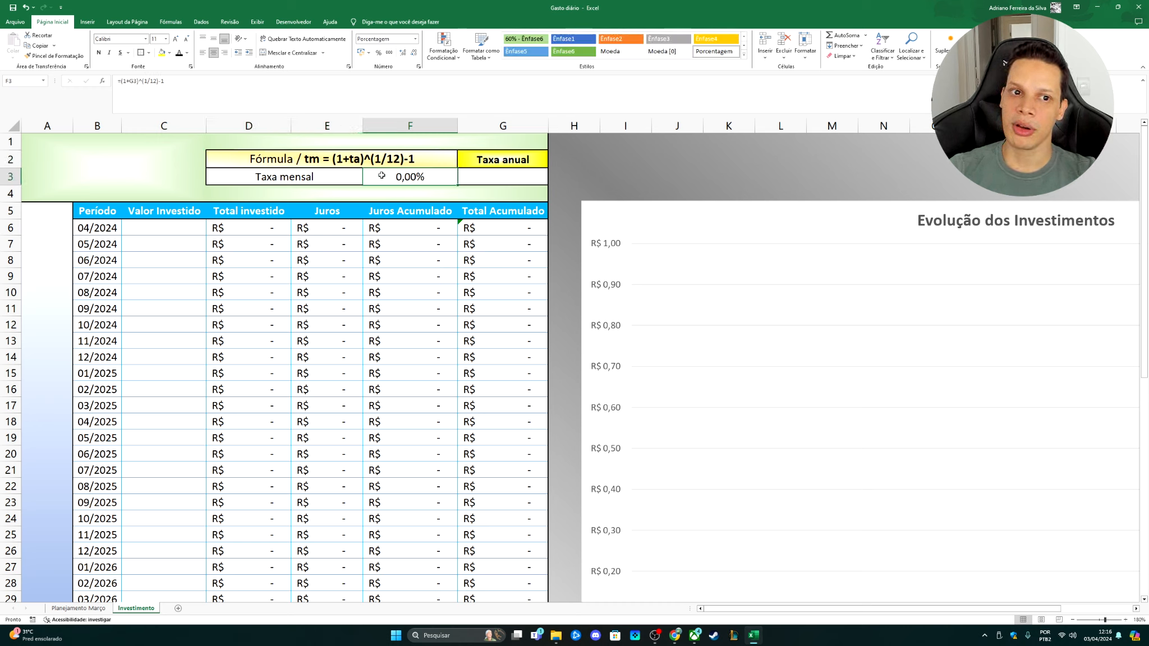
left_click(194, 93)
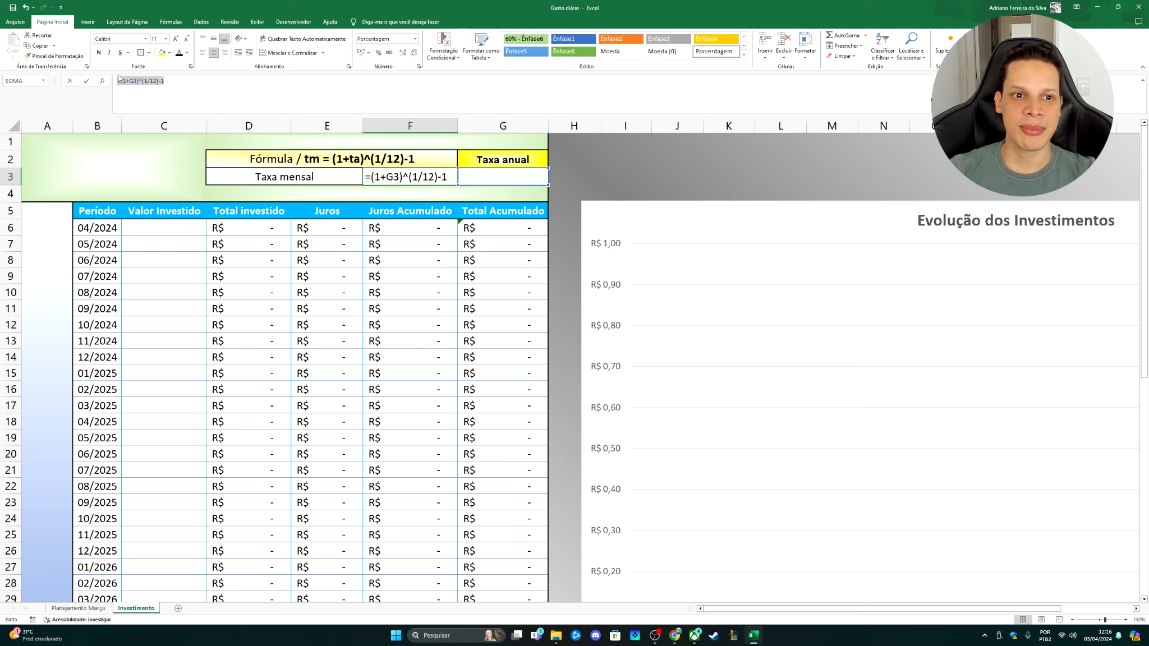
key("Escape")
left_click(348, 160)
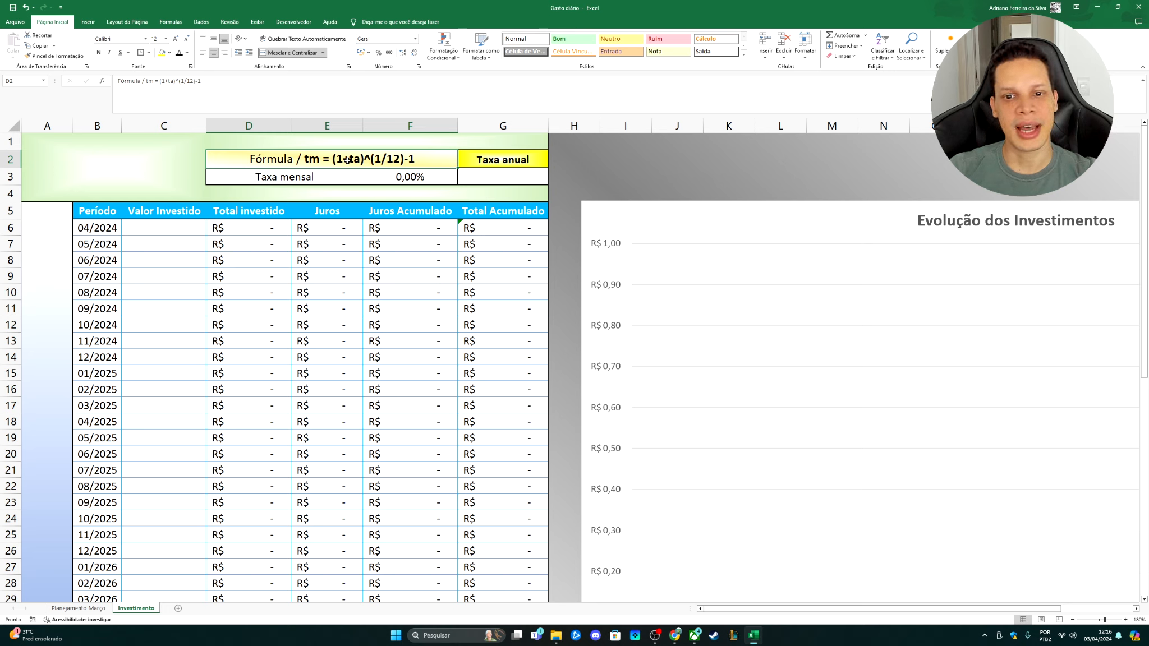
Set the Taxa anual in G3 to 12%
left_click(529, 176)
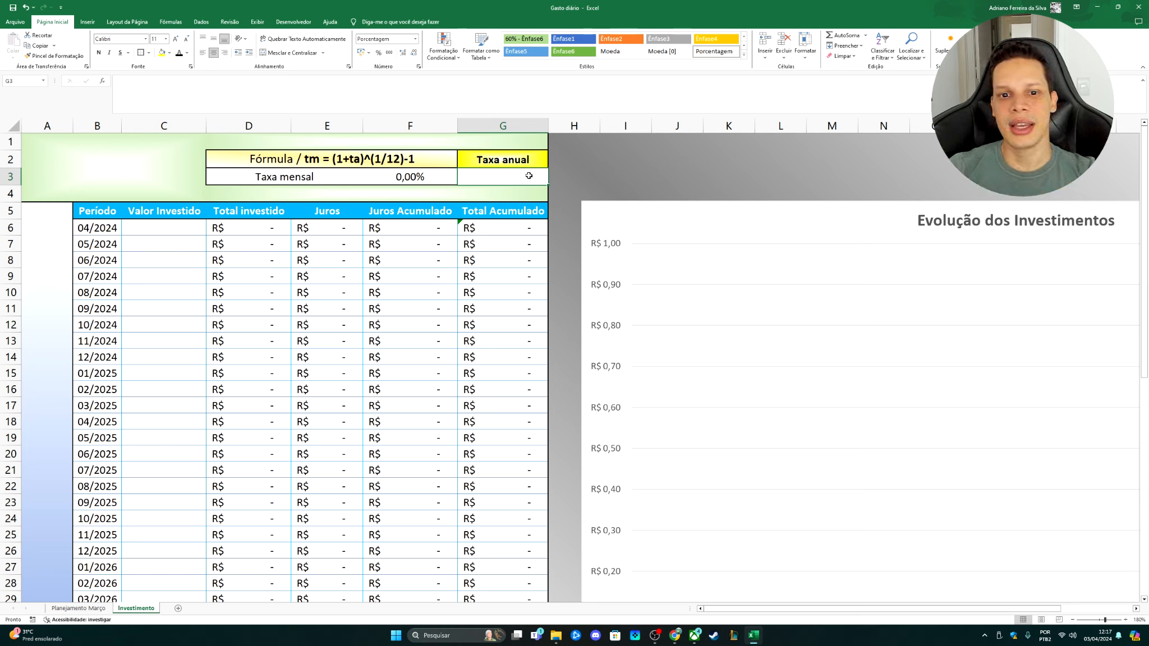
left_click(427, 181)
left_click(513, 180)
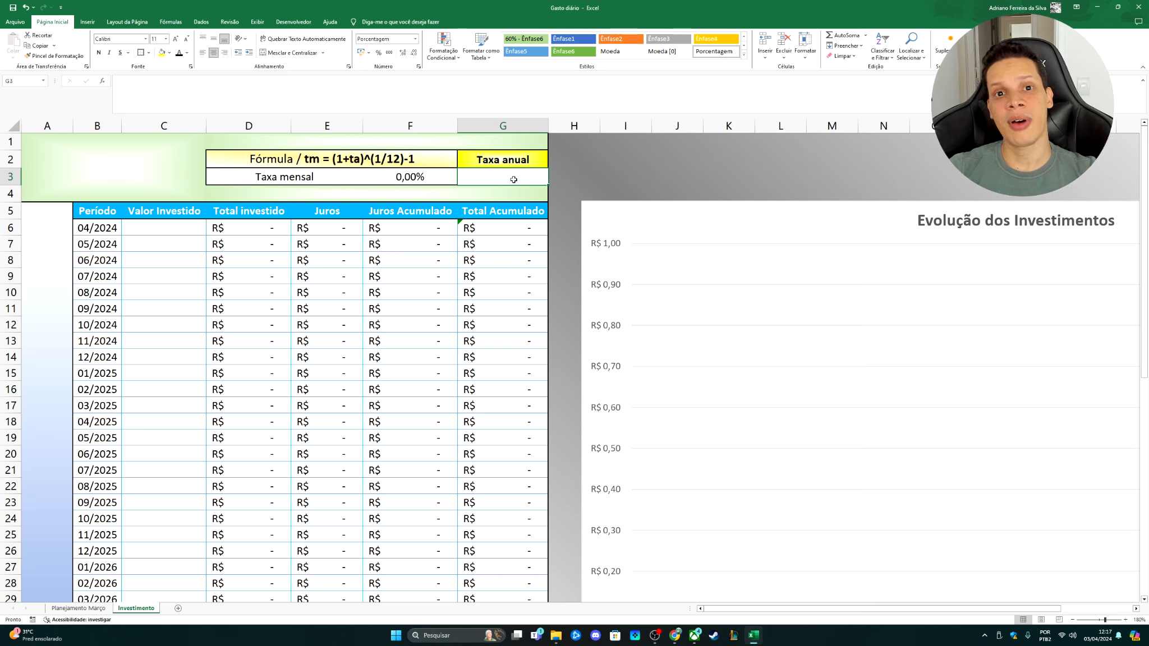
type("12")
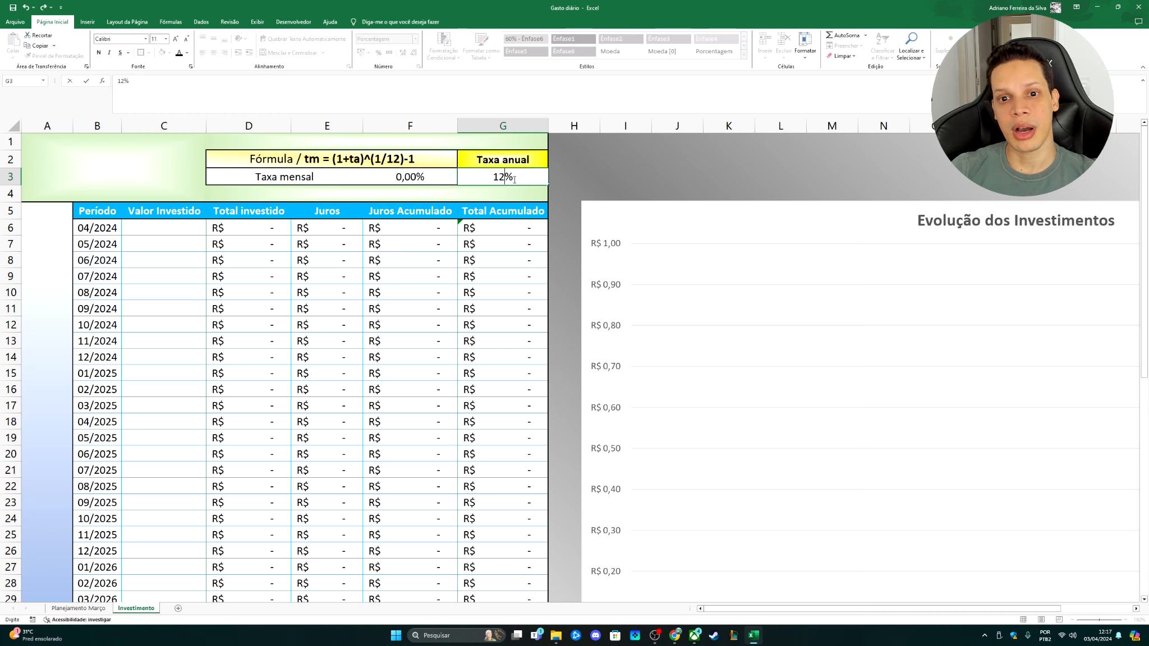
key("Return")
left_click(513, 180)
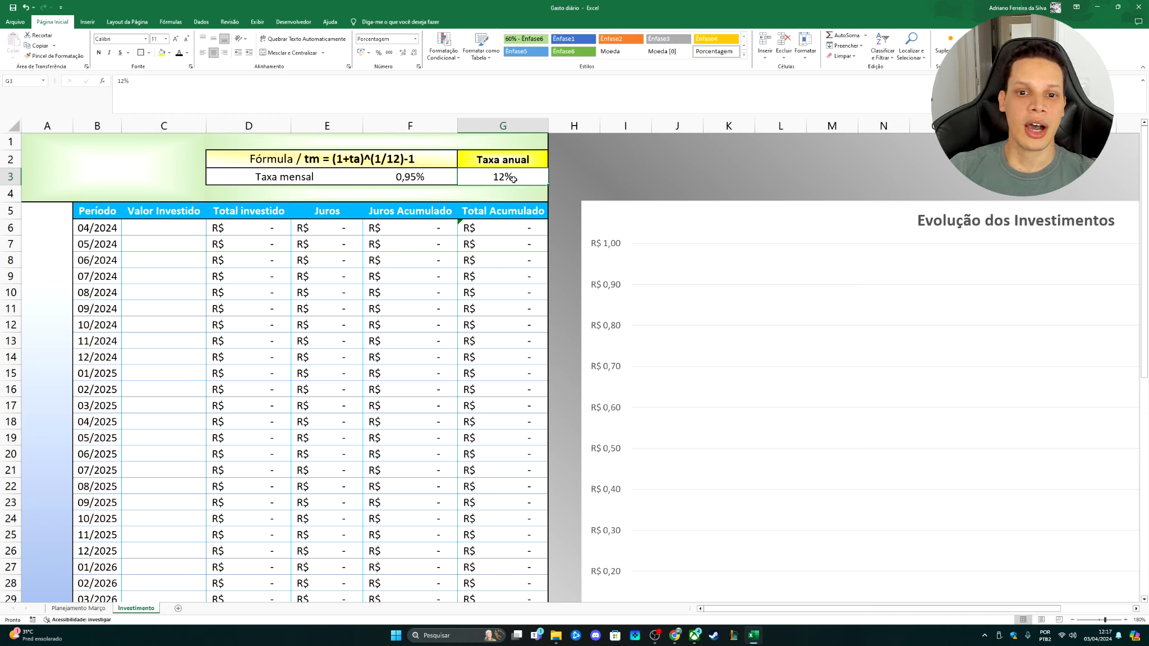
Try displaying the Taxa mensal in F3 with three more decimal places and undo the change
left_click(435, 181)
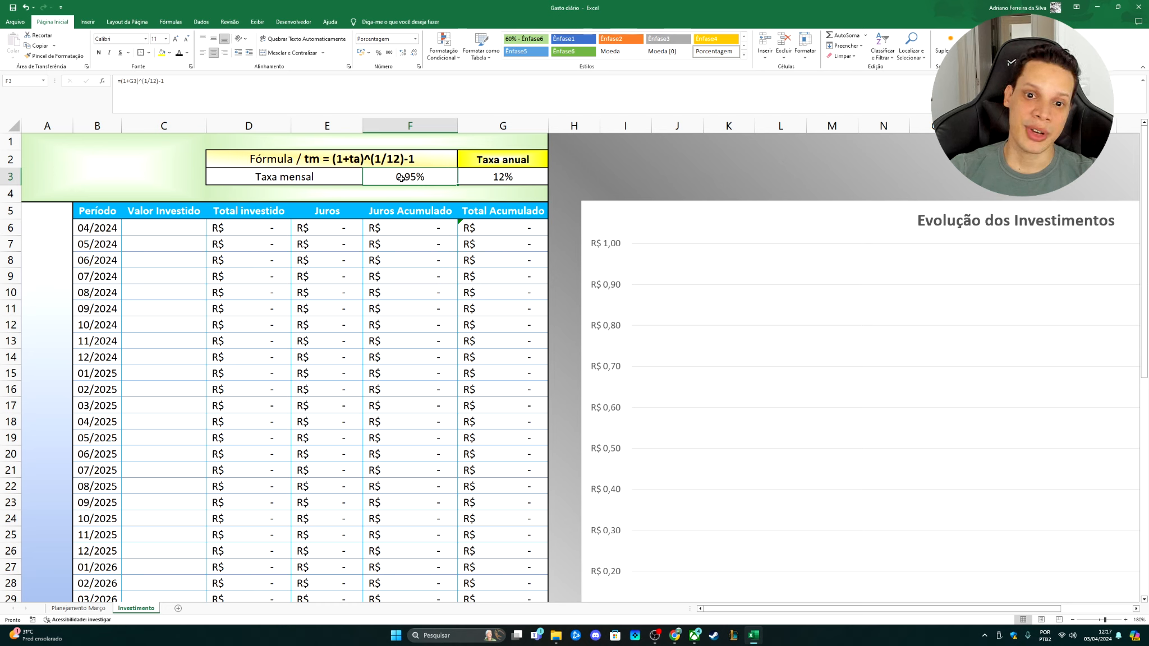
left_click(404, 56)
left_click(404, 56)
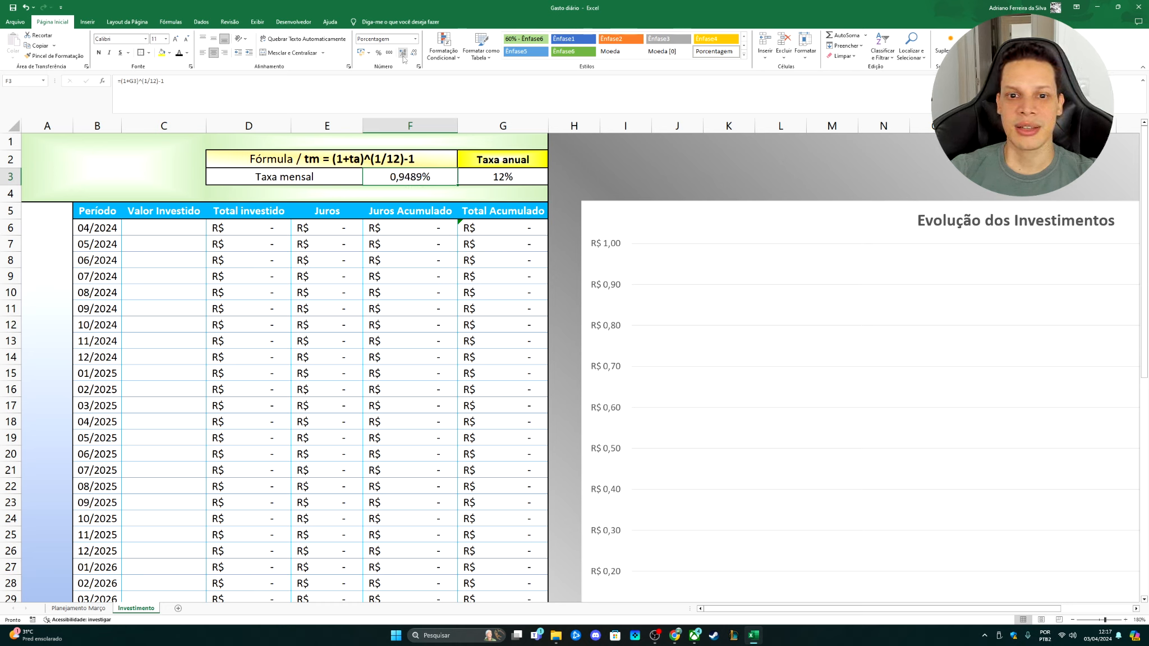
left_click(404, 56)
key("ctrl+z")
key("ctrl+z")
key("ctrl+z")
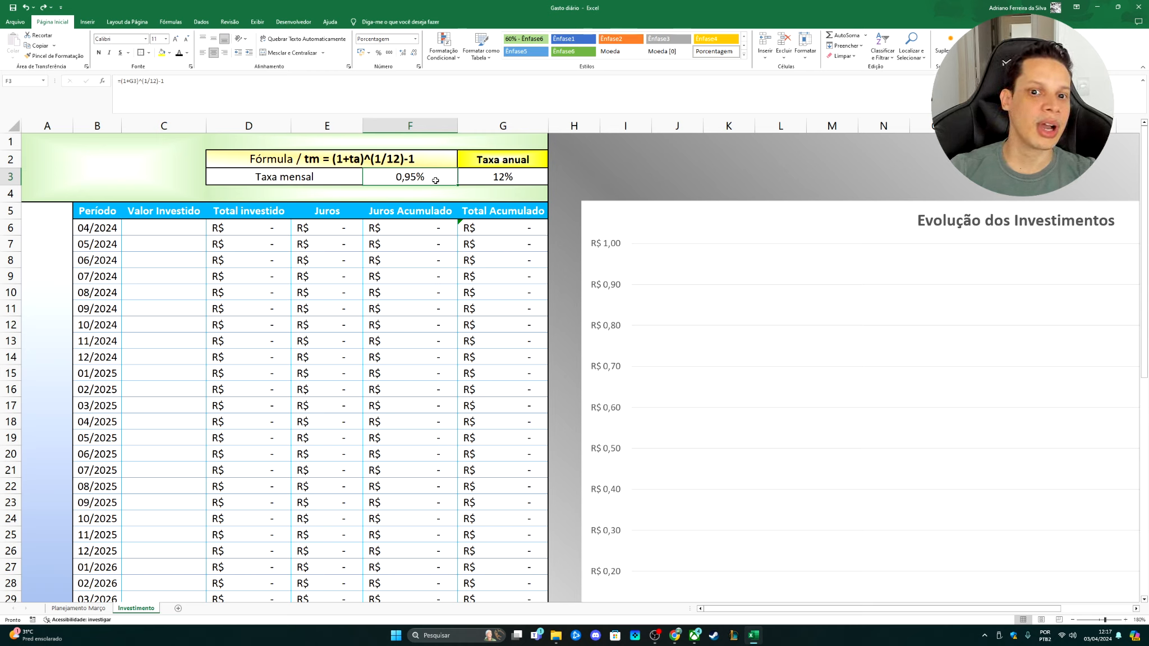
Set the Taxa anual in G3 to 8%
left_click(536, 181)
type("8")
key("Return")
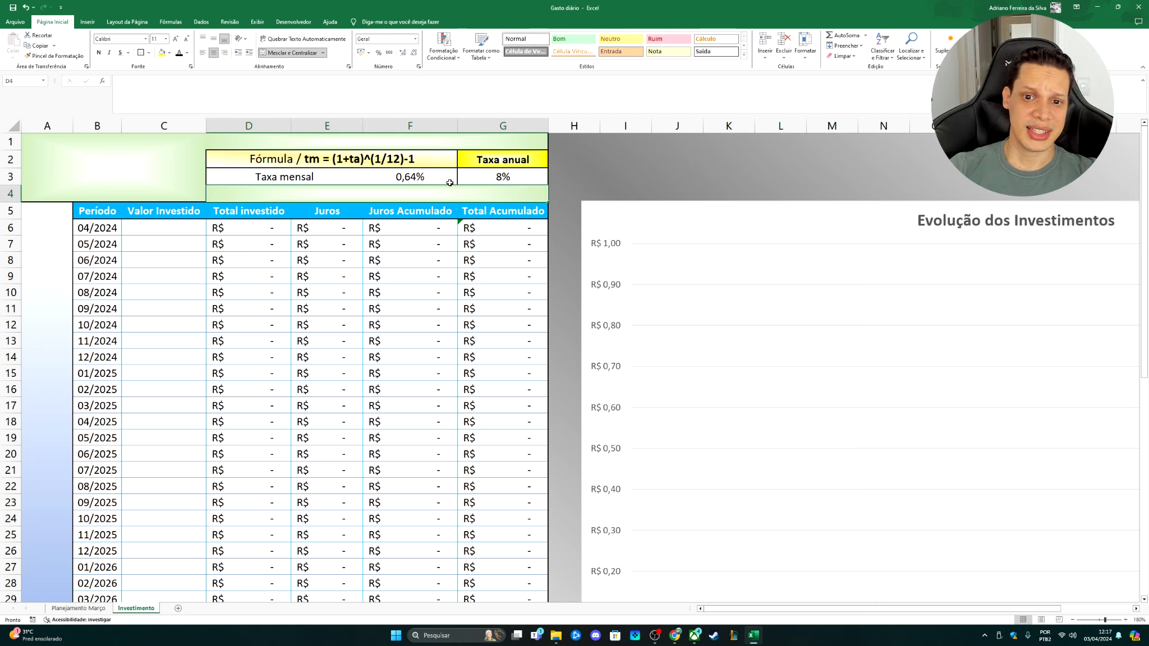
Set the Taxa anual in G3 to 0%
key("Up")
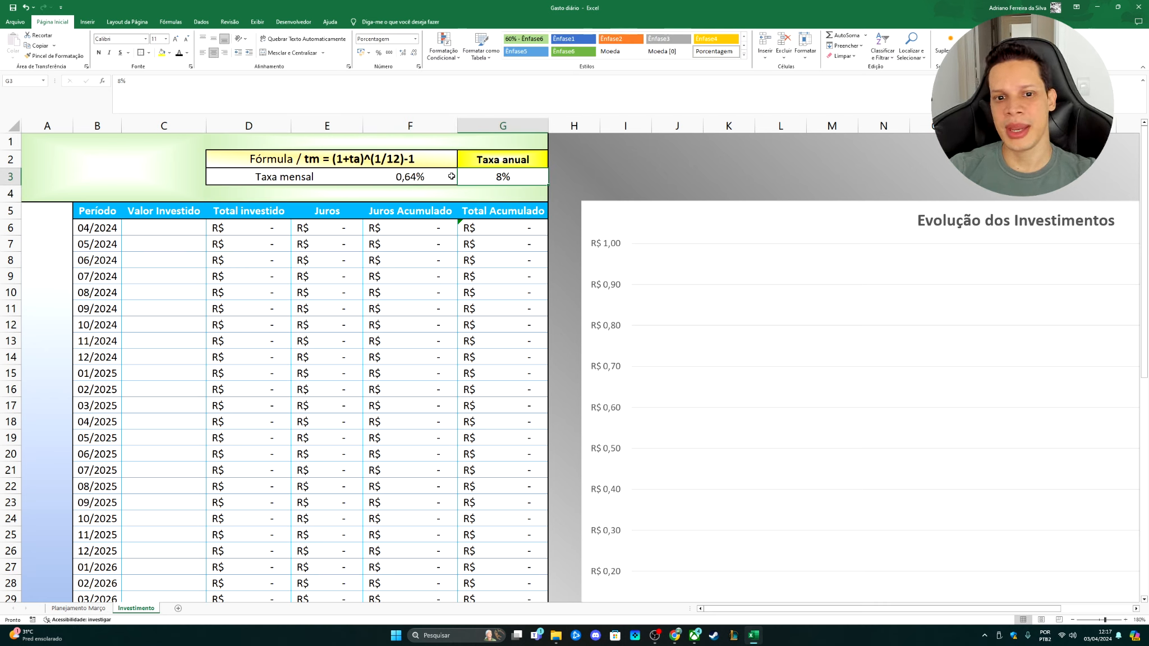
type("70")
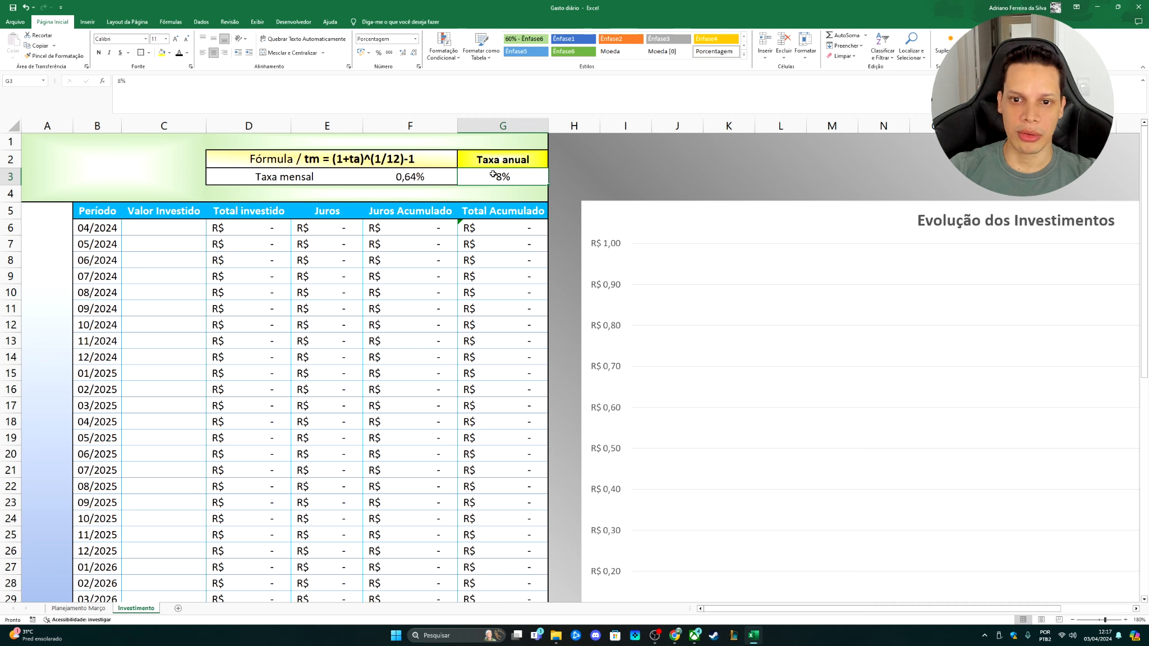
key("Return")
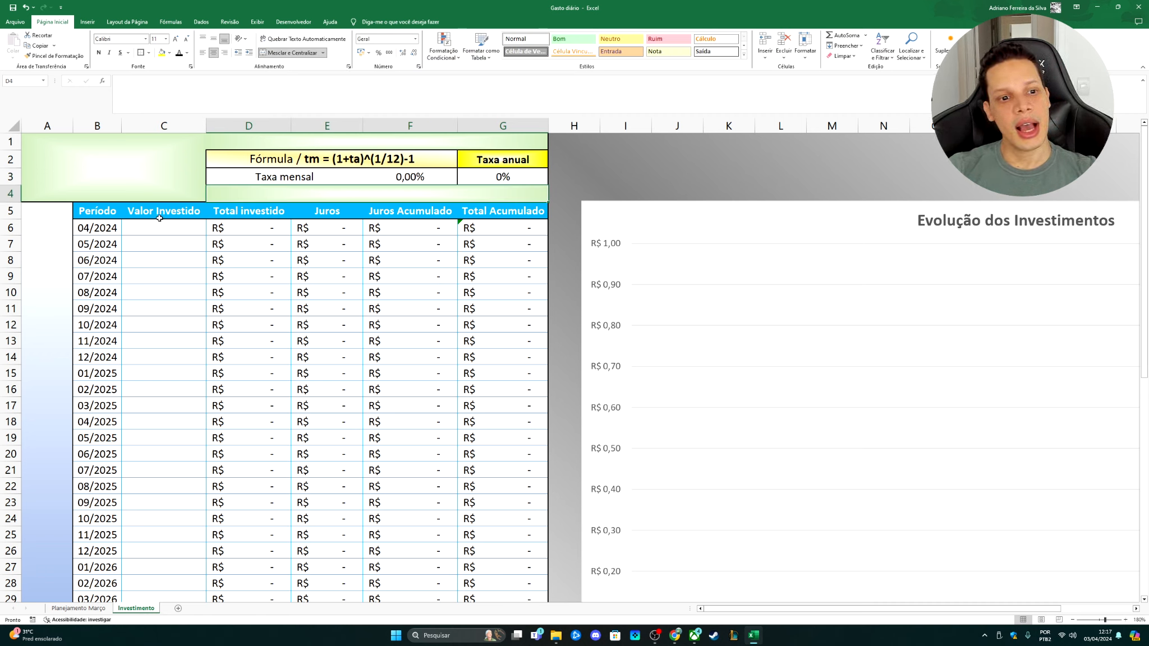
Review the monthly dates in the Período column from the first table row to the last
left_click_drag(99, 212, 505, 371)
left_click_drag(104, 212, 100, 358)
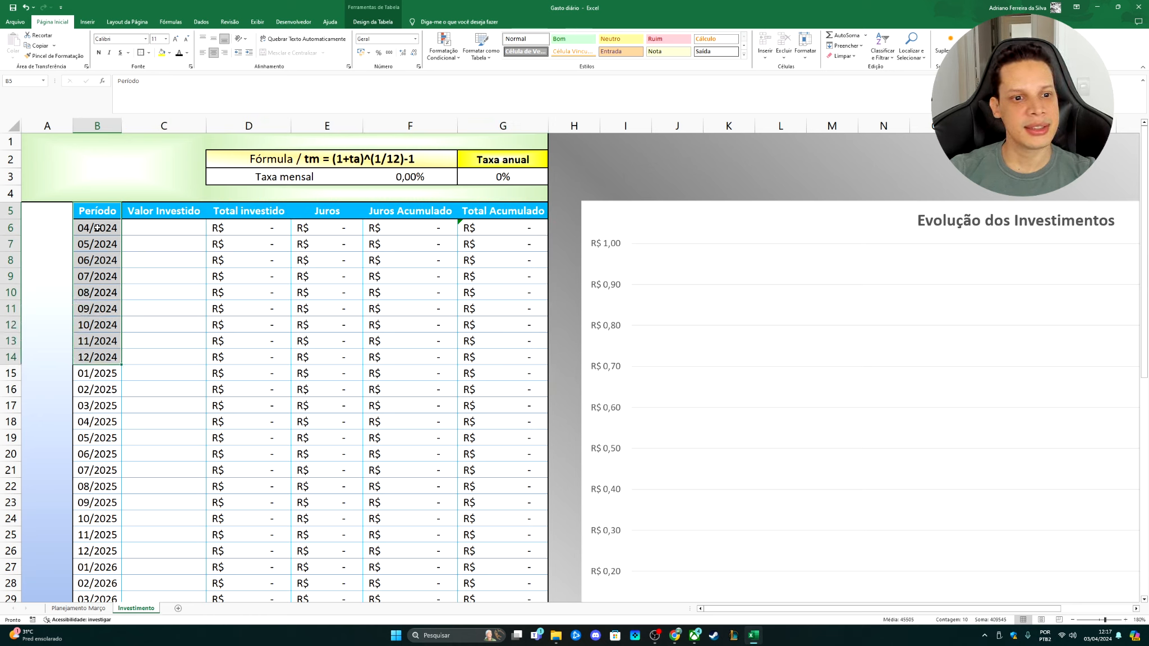
left_click(97, 228)
left_click(88, 245)
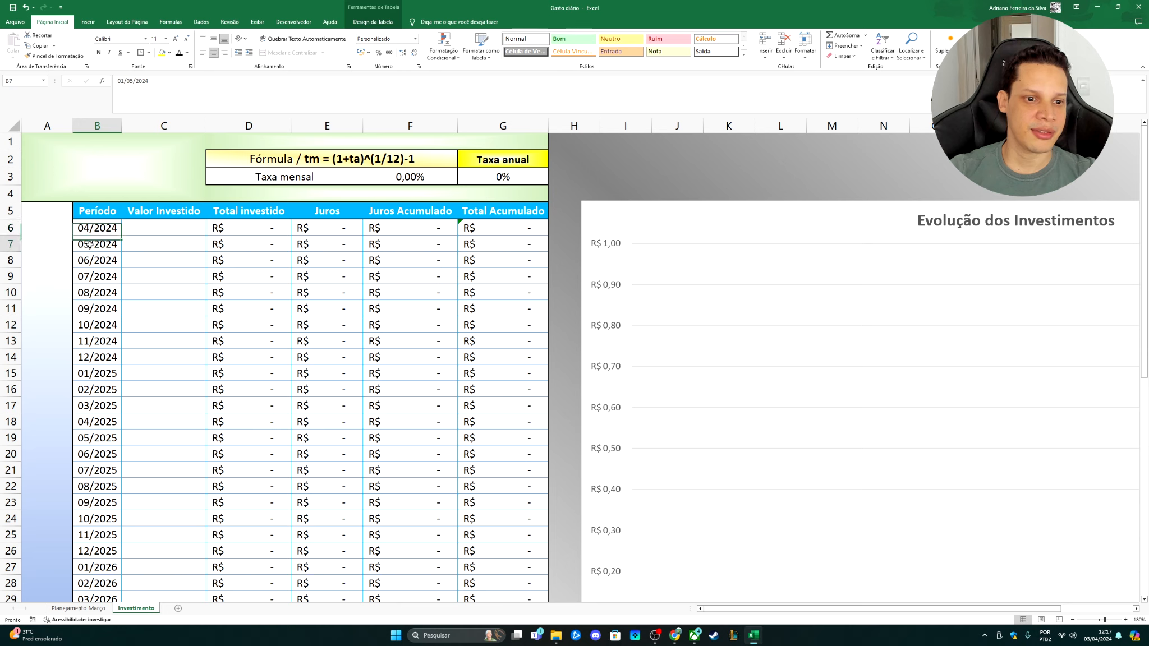
left_click(93, 259)
left_click(98, 230)
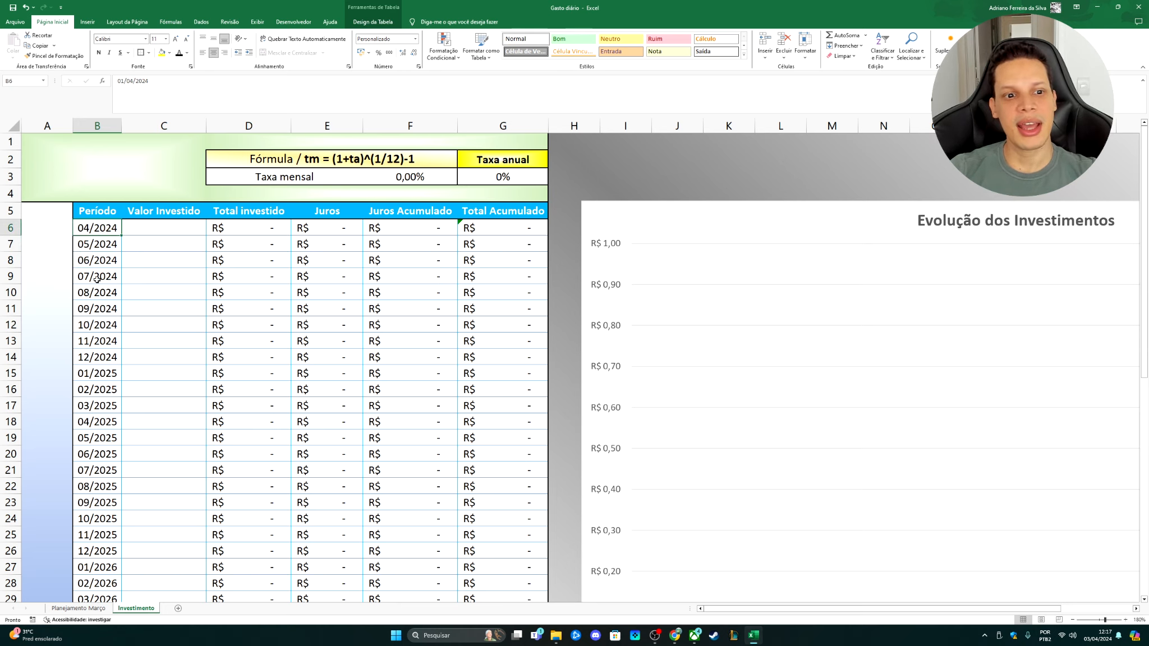
key("ctrl+Down")
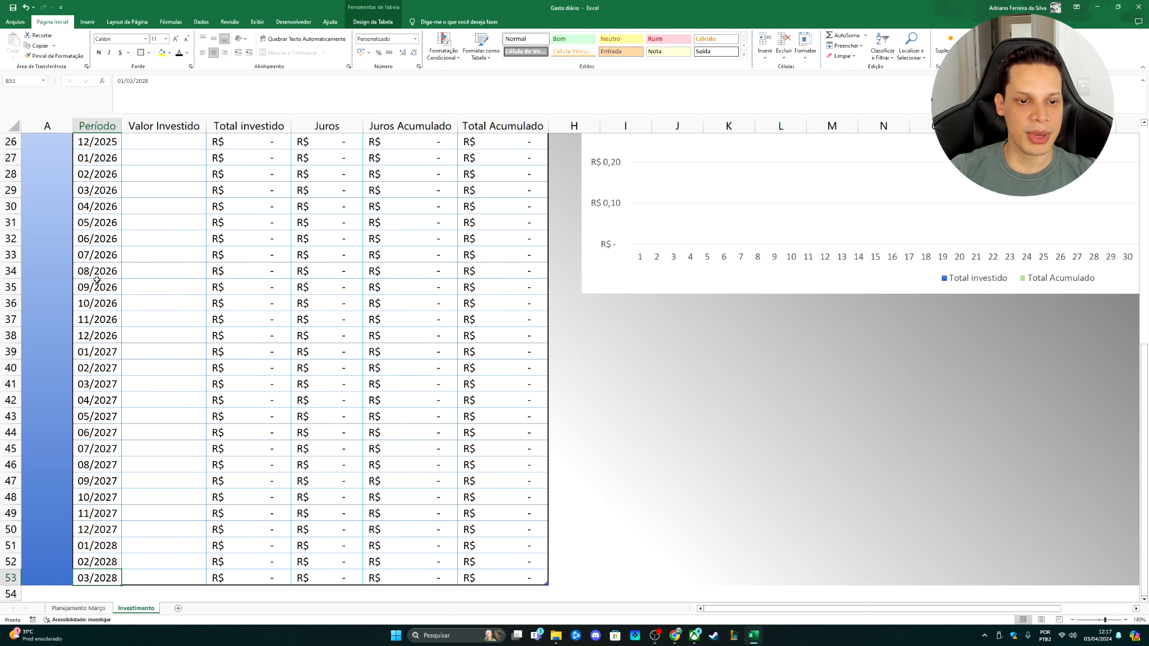
key("ctrl+Up")
key("Down")
key("Down")
key("Up")
key("Up")
key("Up")
key("Down")
key("Down")
Inspect row 6 of the table across Valor Investido, Total investido, Juros, Juros Acumulado and Total Acumulado
key("Right")
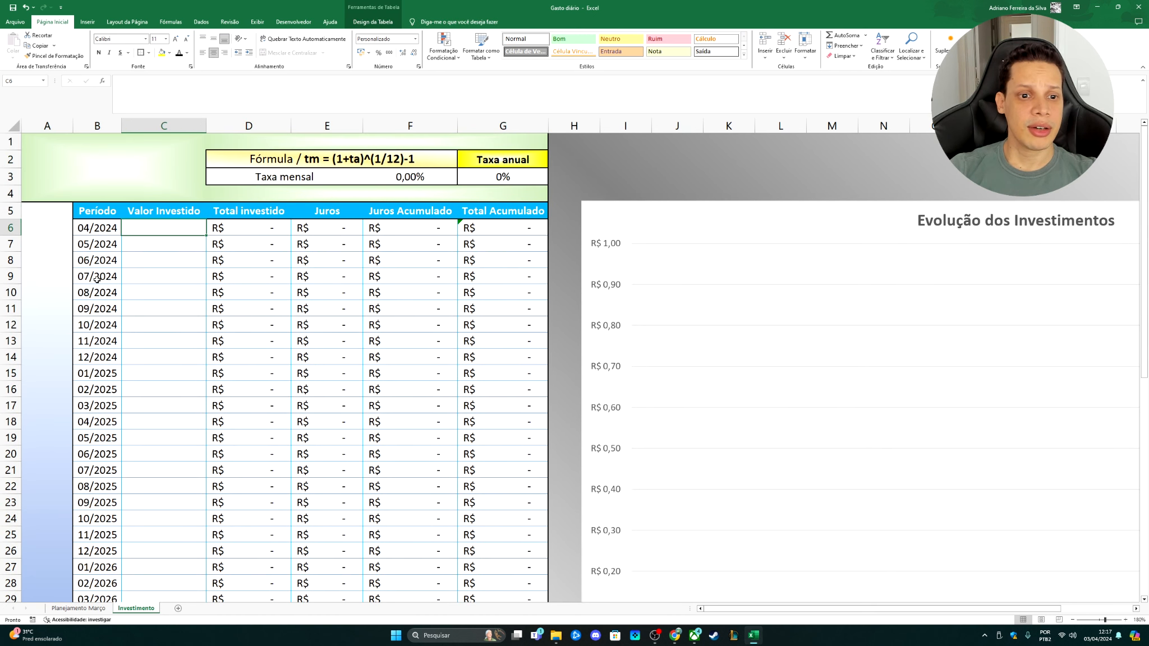
key("Up")
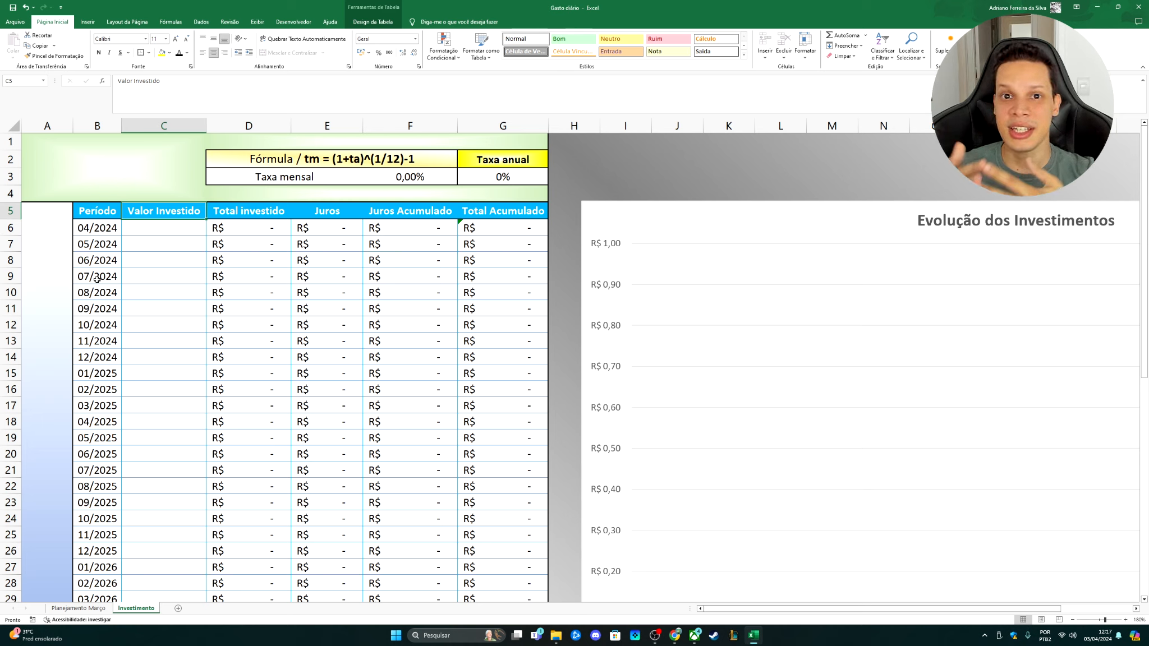
key("Down")
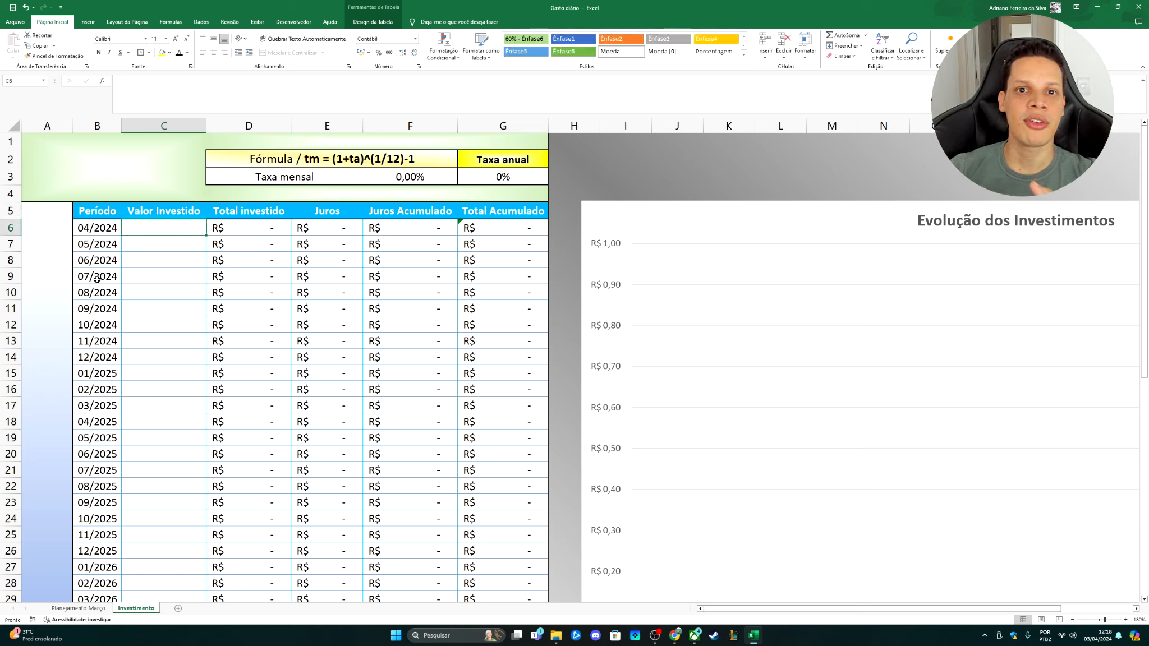
key("Right")
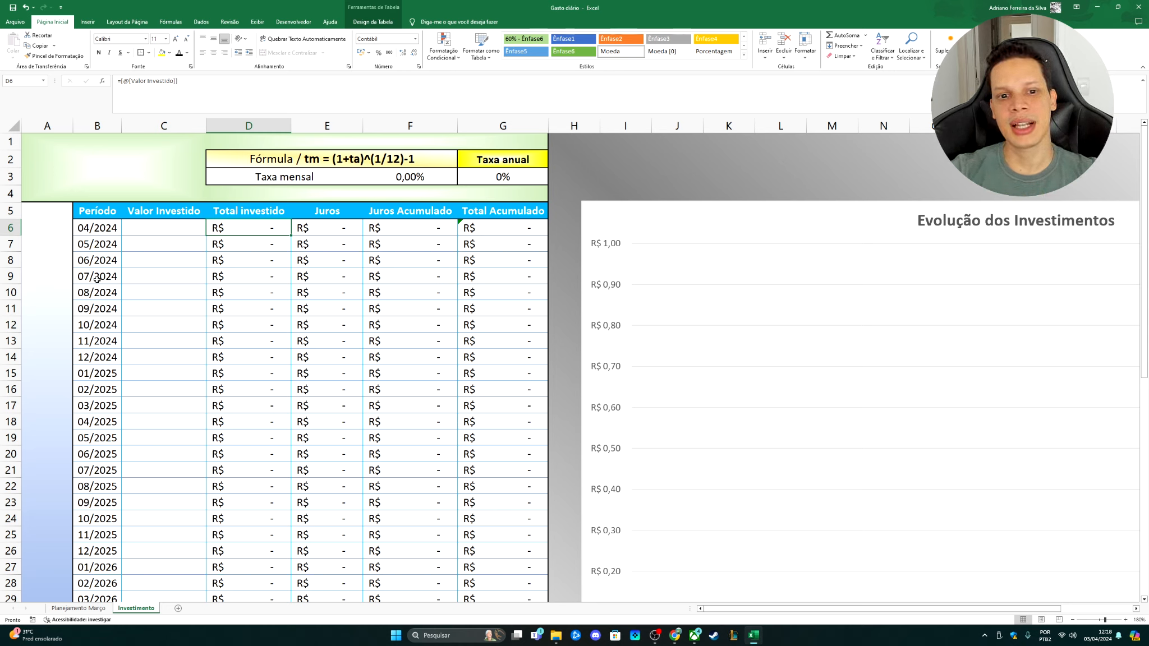
key("Right")
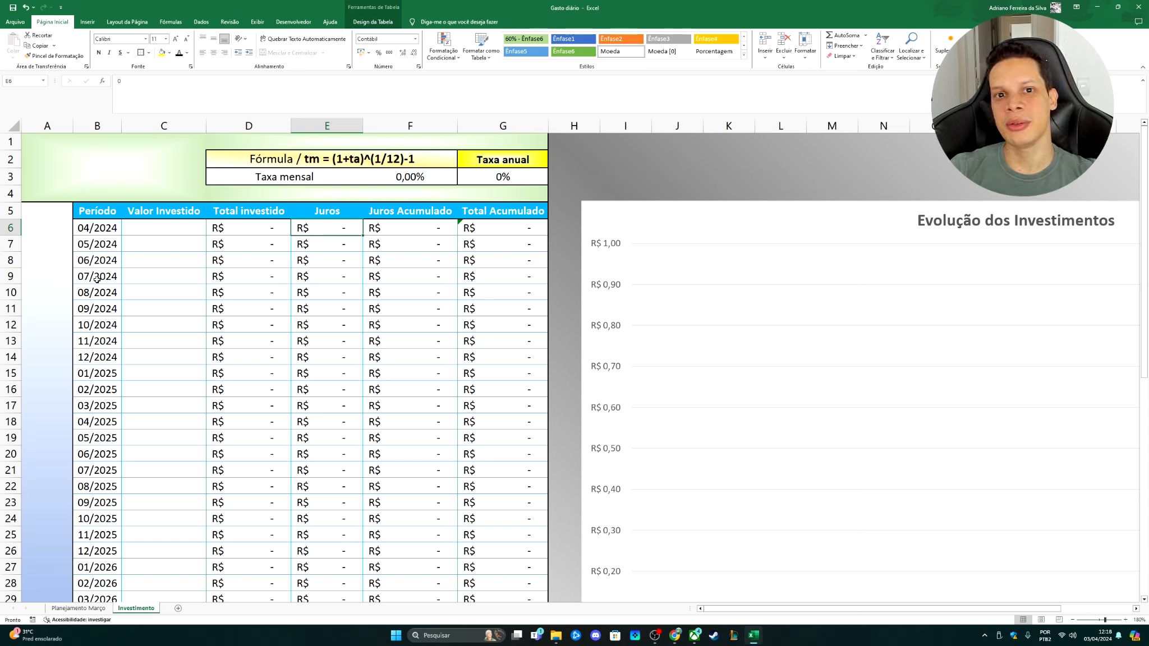
key("Right")
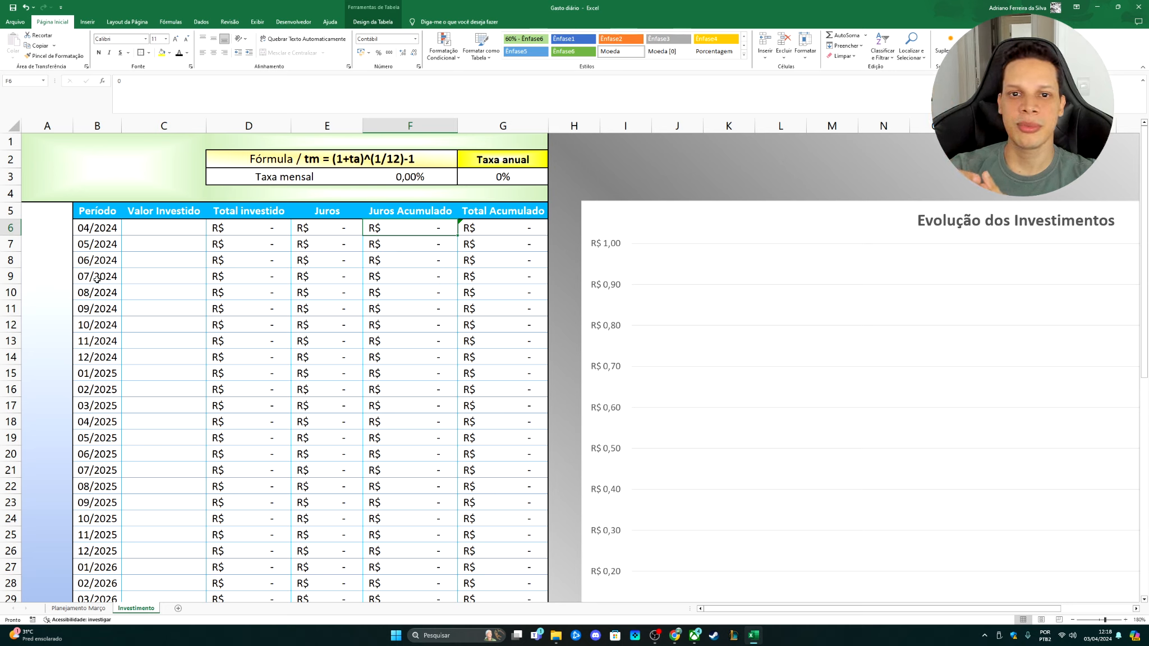
key("Right")
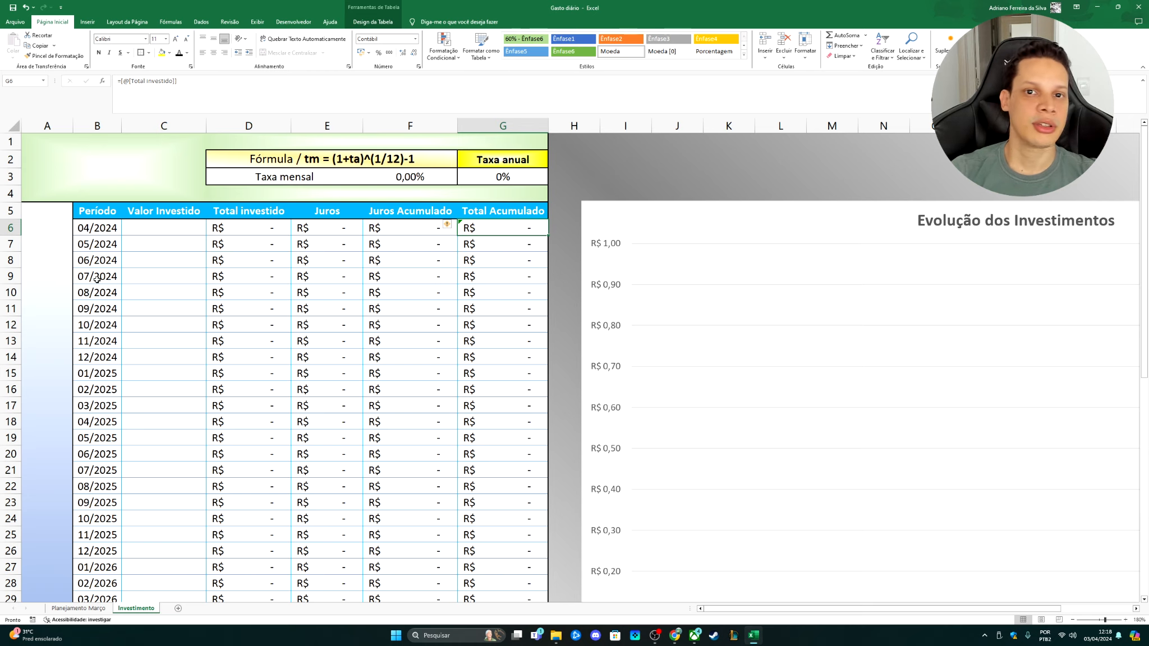
Examine the Evolução dos Investimentos chart, the Taxa anual cell G3 and the first Valor Investido cell C6
left_click(1073, 620)
left_click(1072, 620)
left_click(1072, 619)
left_click(1073, 619)
left_click(1072, 619)
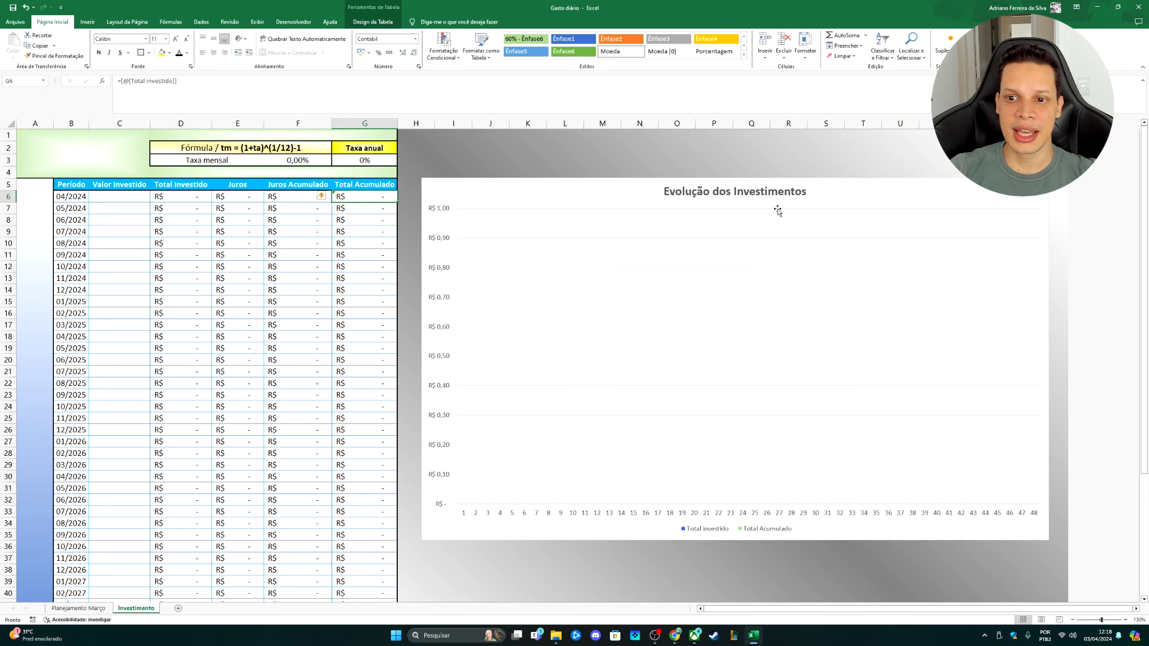
left_click(827, 194)
left_click(691, 155)
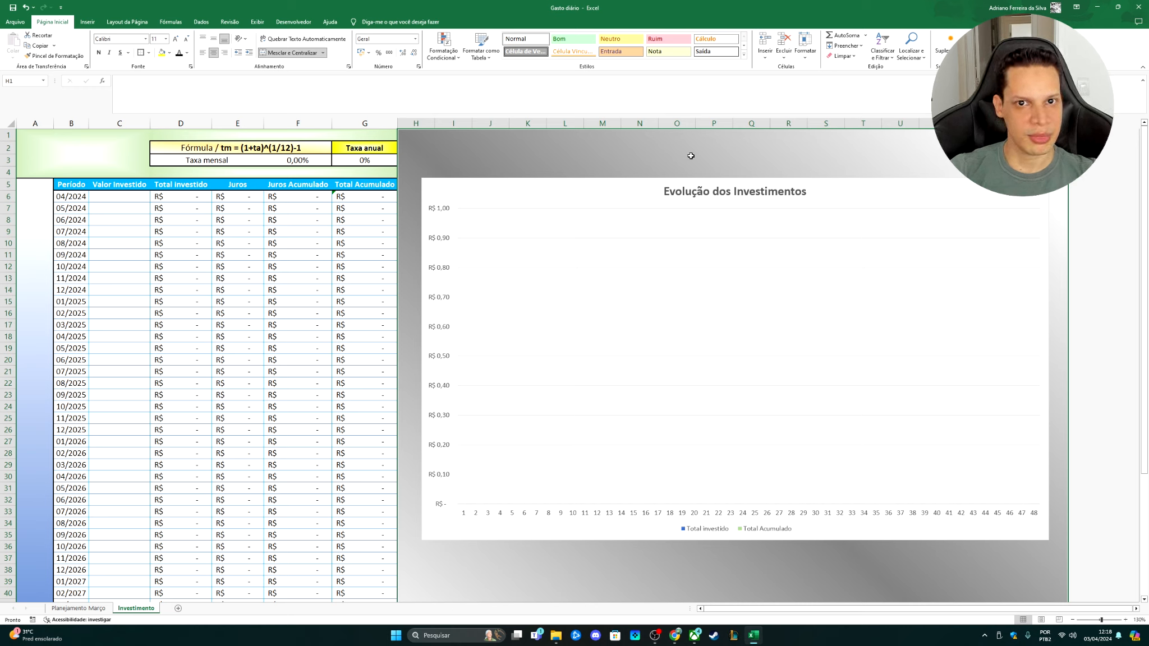
left_click(374, 162)
left_click(114, 201)
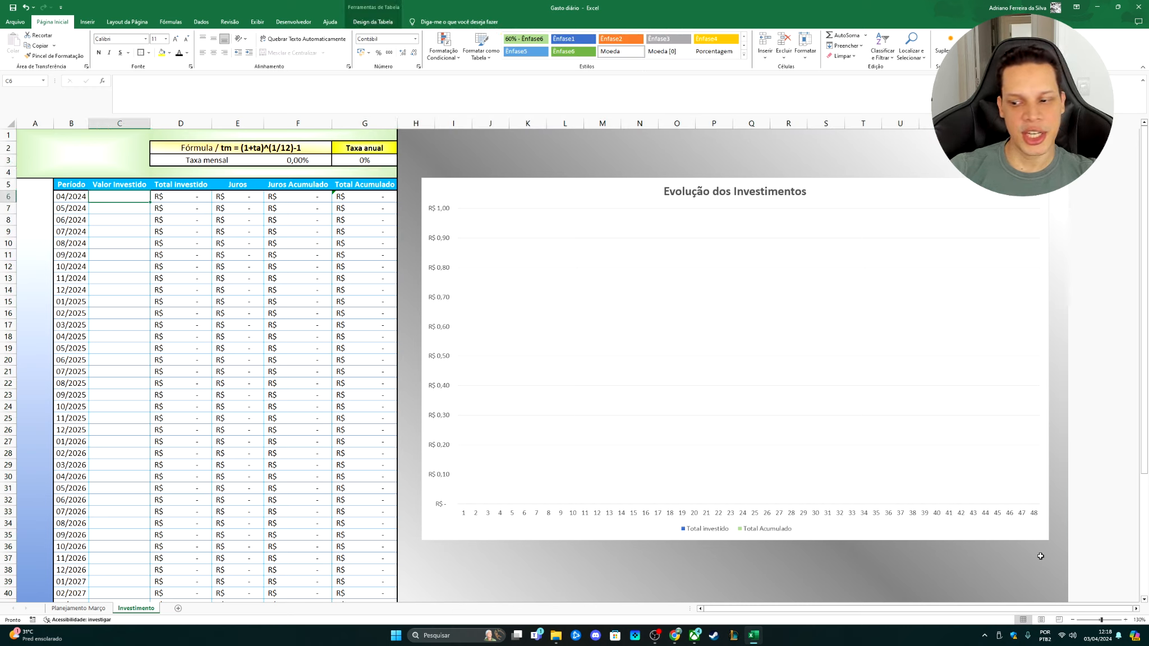
left_click(1125, 621)
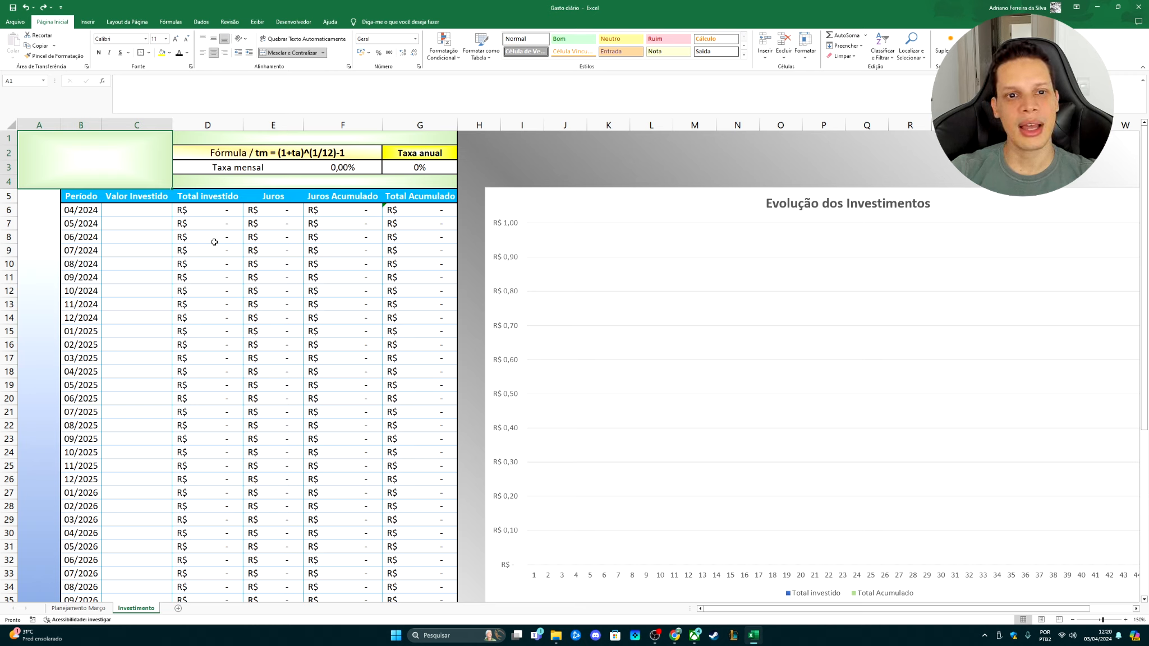
Set the Taxa anual in G3 to 12% and check the Taxa mensal formula in F3
left_click(444, 169)
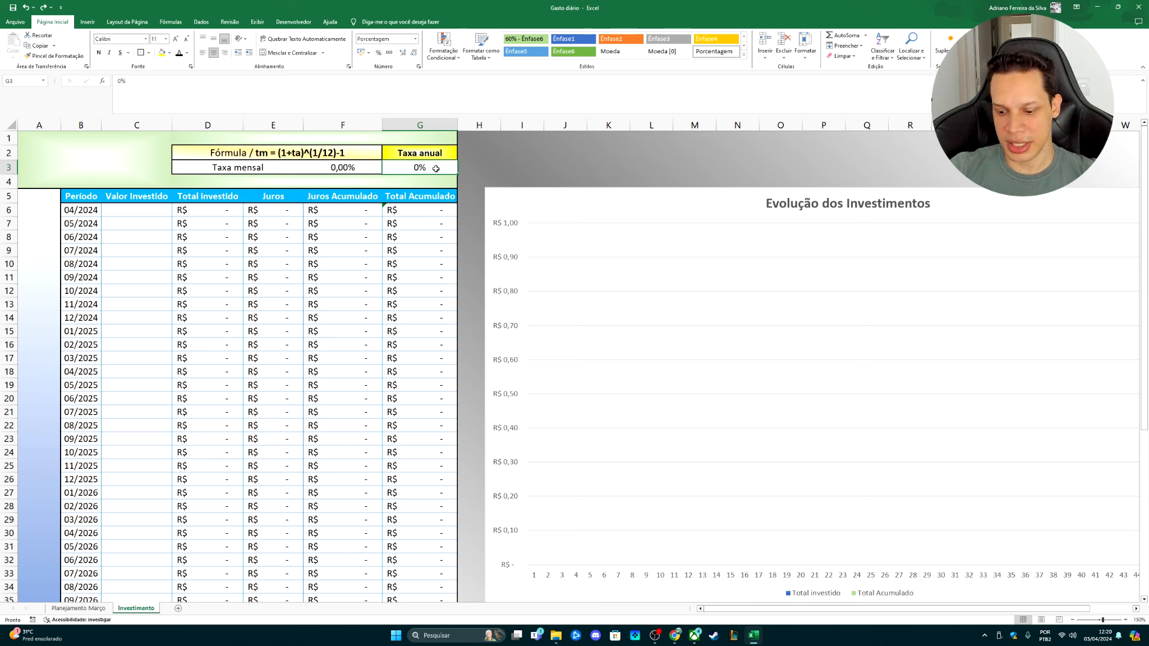
type("12")
key("Return")
left_click(436, 169)
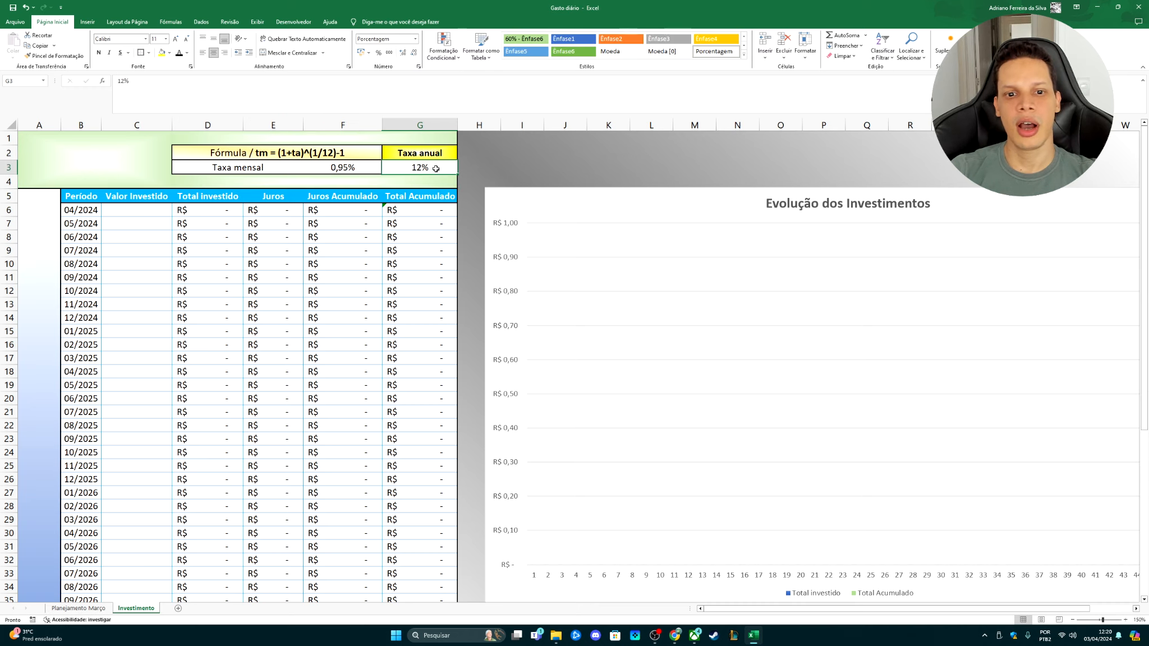
left_click(358, 171)
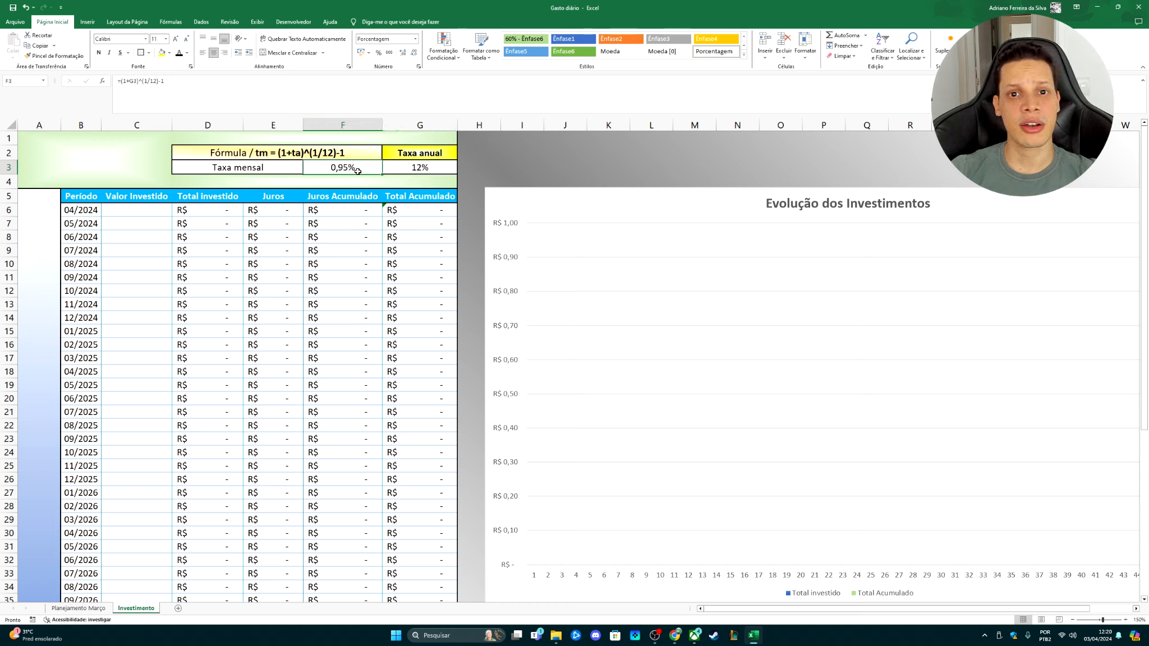
Enter 400 as the Valor Investido for 04/2024 in C6
left_click(160, 214)
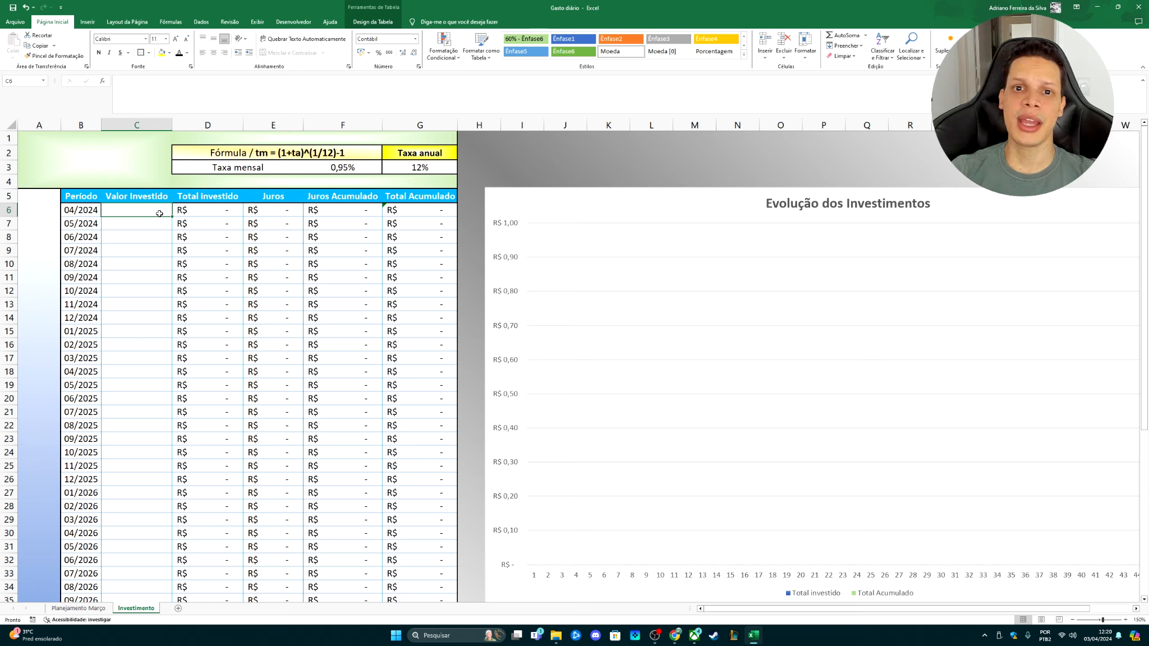
type("400")
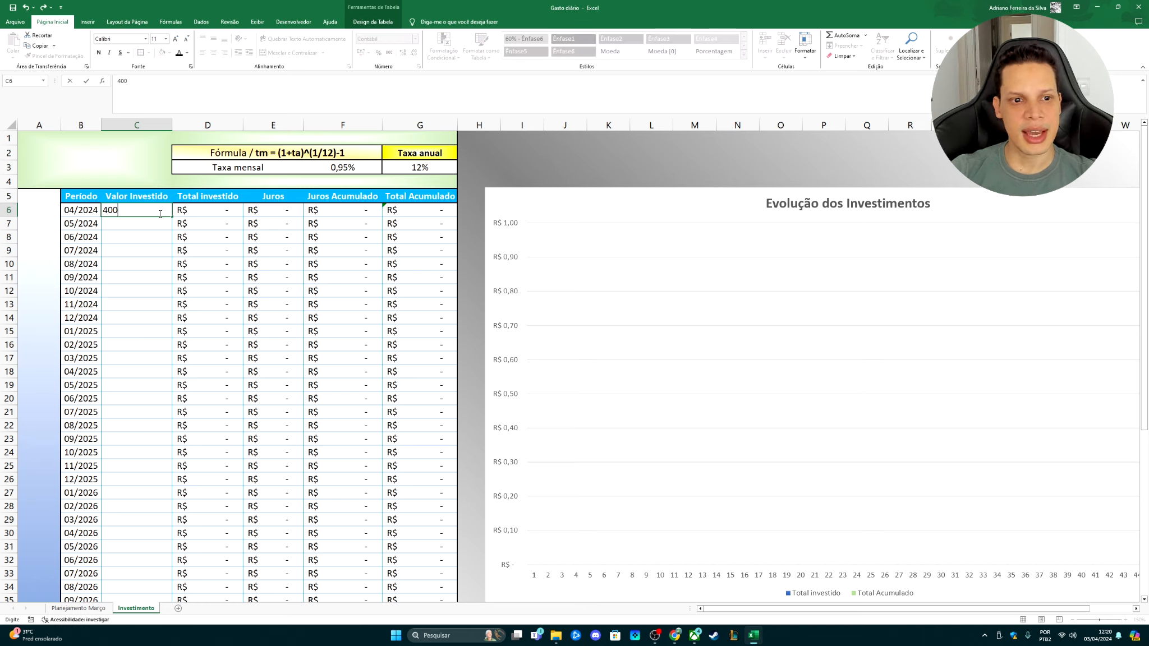
key("ctrl+Return")
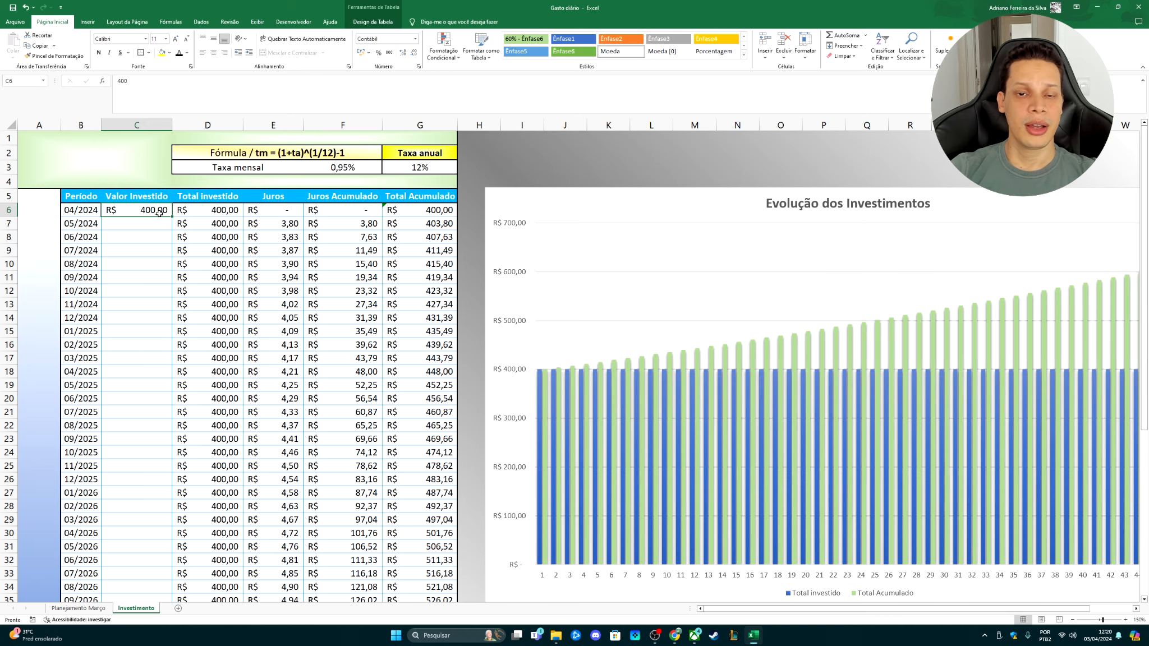
Examine the Total investido and Total Acumulado series in the Evolução dos Investimentos chart
left_click(1072, 620)
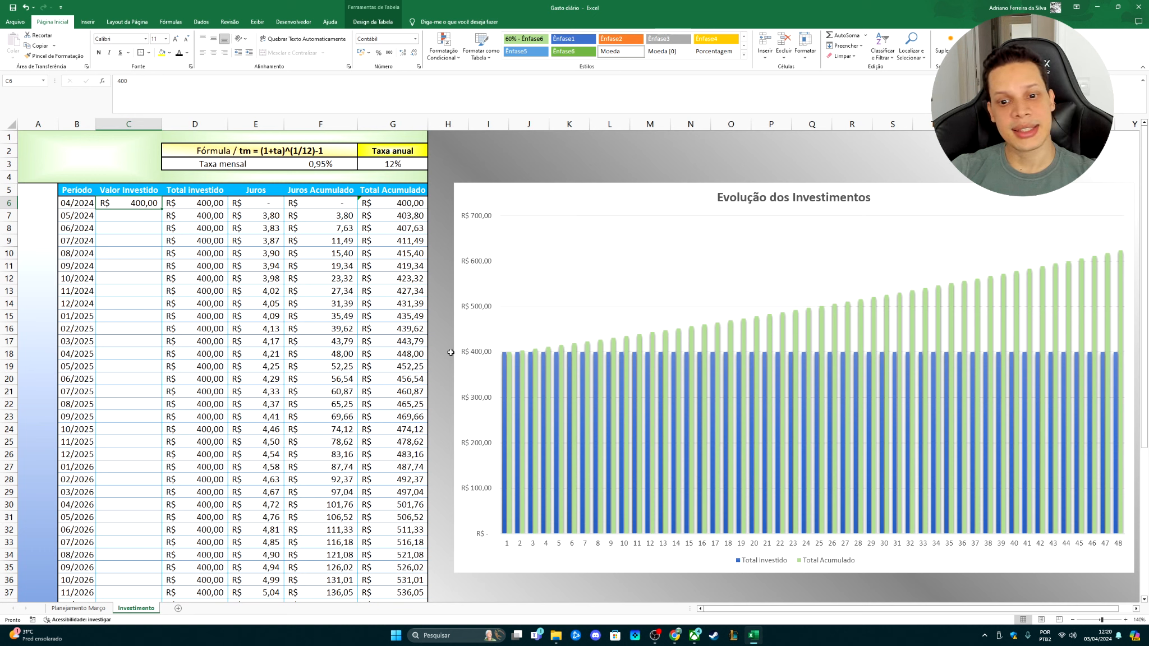
left_click(505, 378)
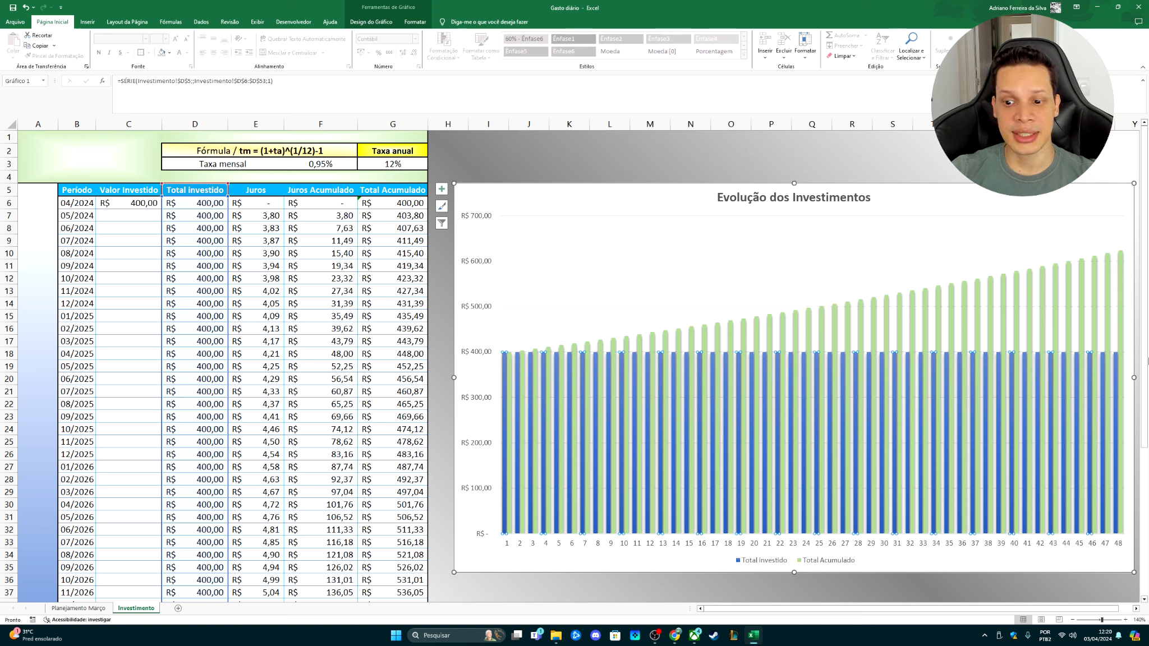
left_click(707, 342)
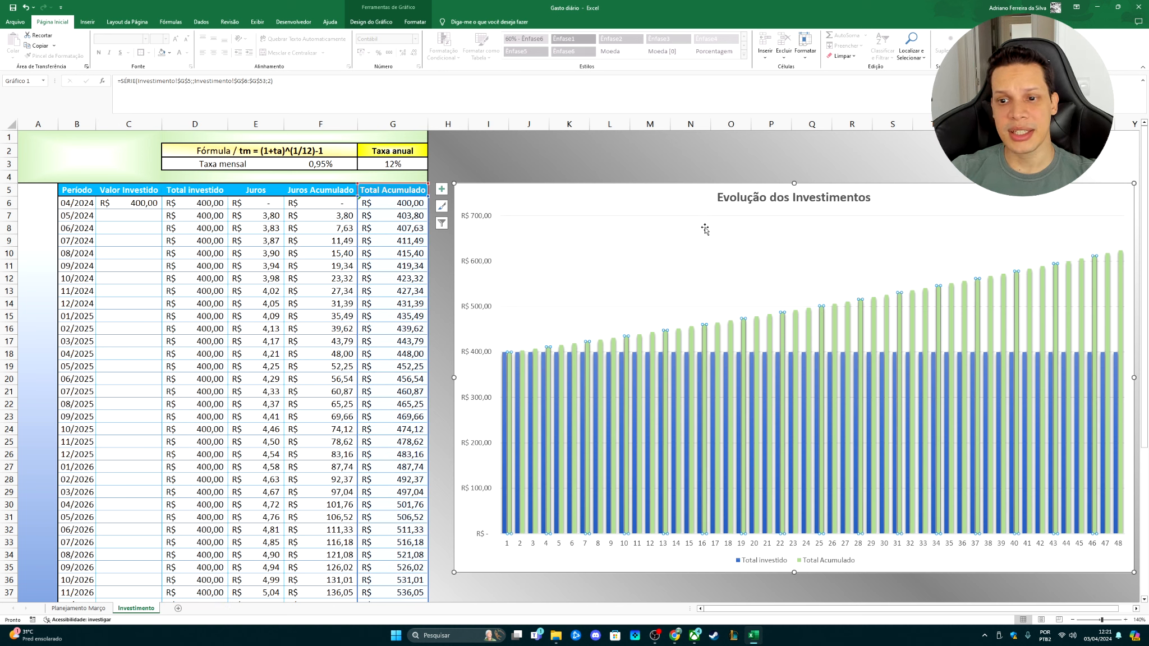
left_click(695, 157)
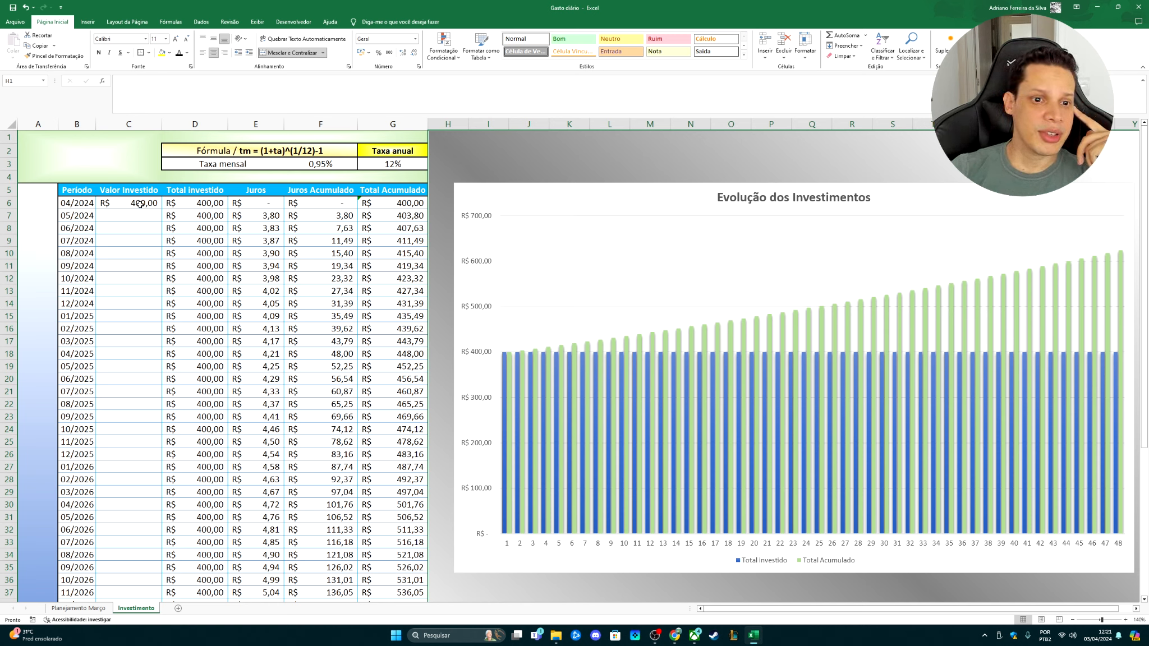
Compare the 04/2024 and 05/2024 table rows from Período across to Total Acumulado
left_click_drag(135, 204, 408, 202)
left_click_drag(77, 203, 399, 203)
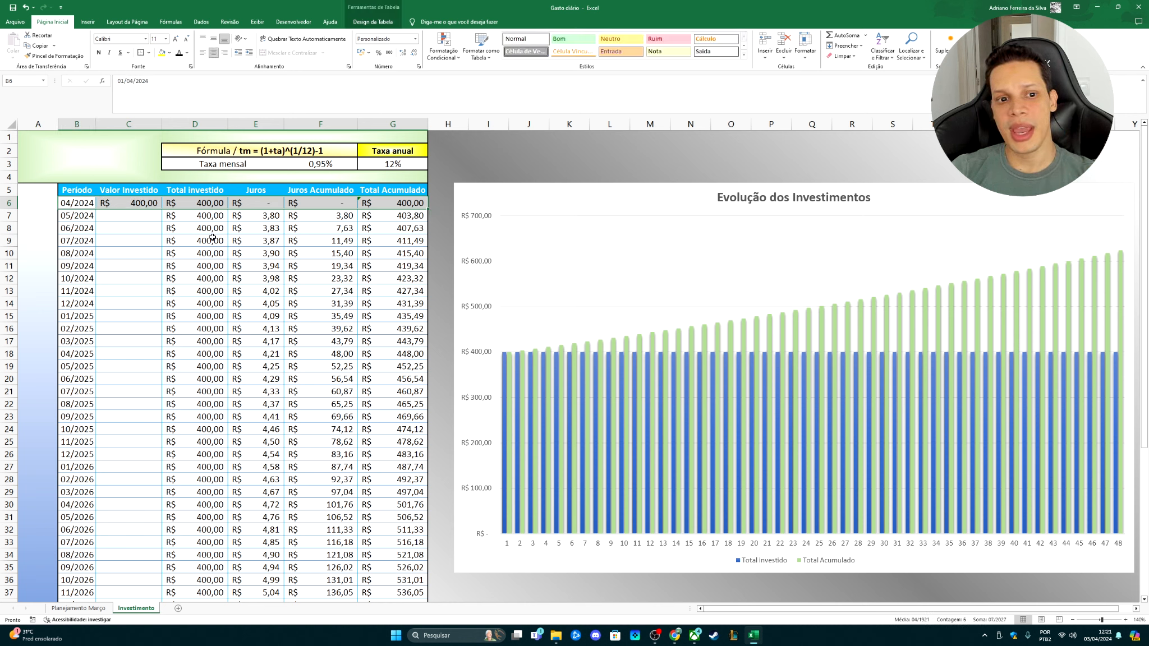
left_click_drag(84, 216, 269, 215)
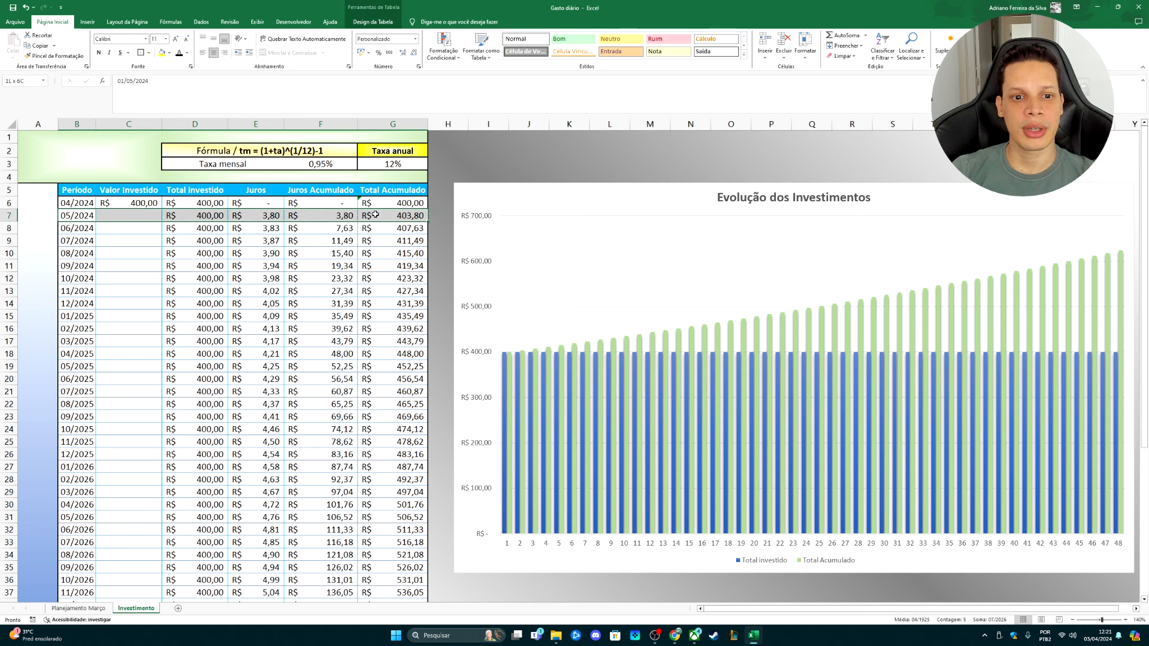
Inspect the Juros, Juros Acumulado, Total Acumulado and Total investido formulas in row 7
left_click(260, 218)
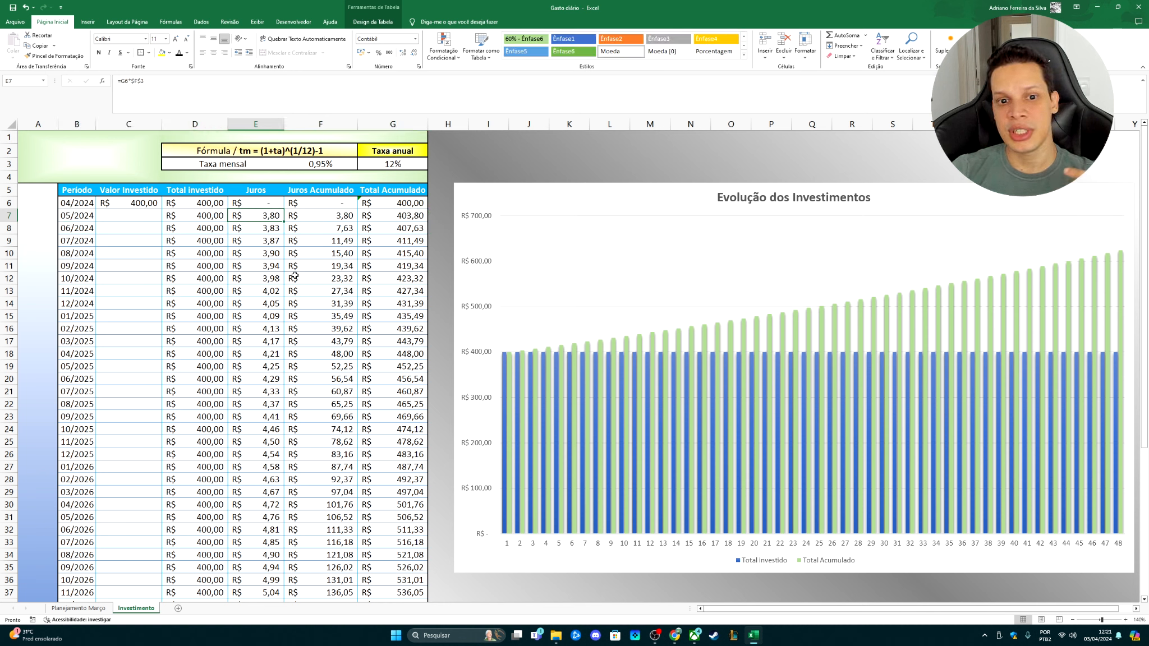
key("Right")
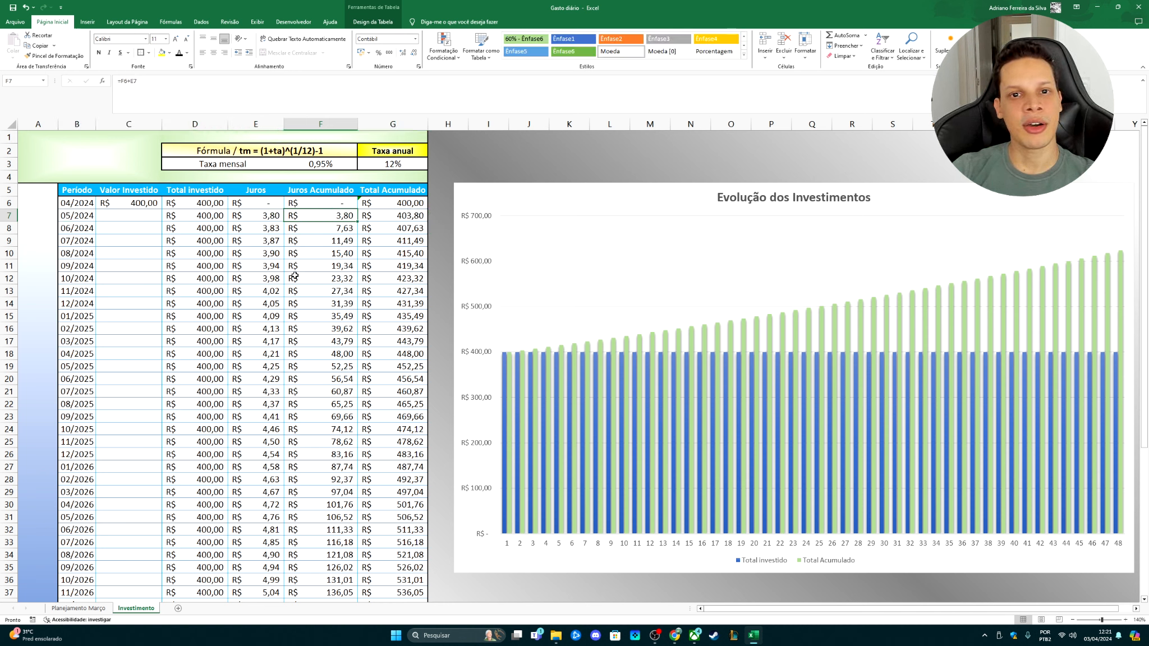
key("Right")
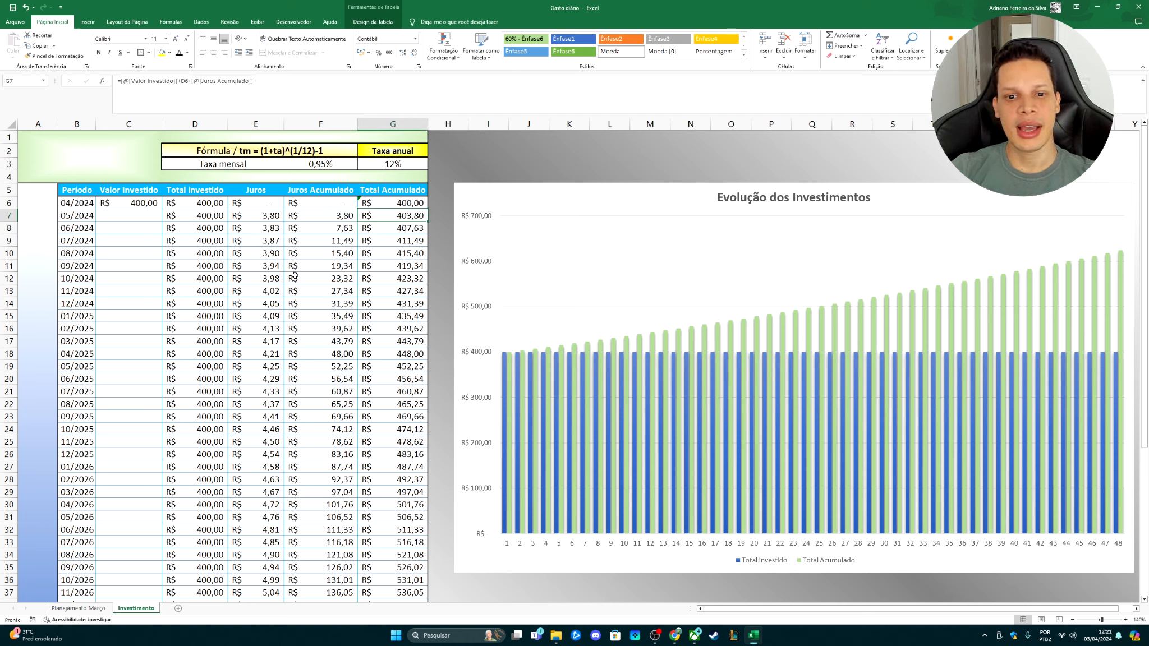
key("Left")
key("Left")
key("Left")
key("Right")
key("Right")
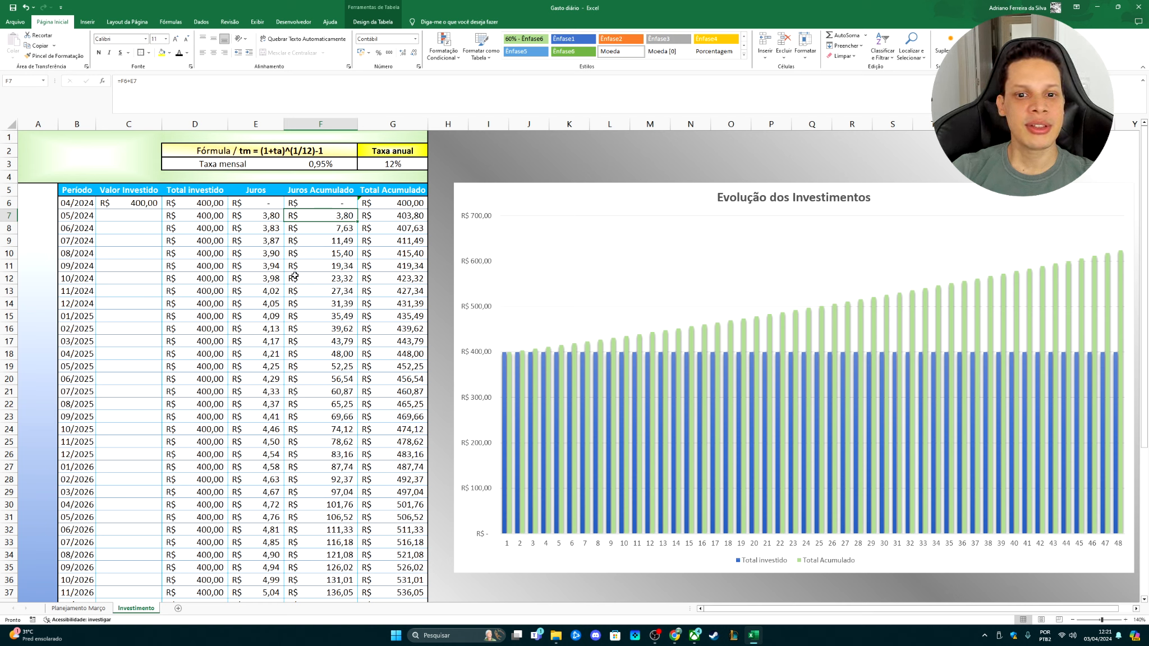
key("Left")
key("Left")
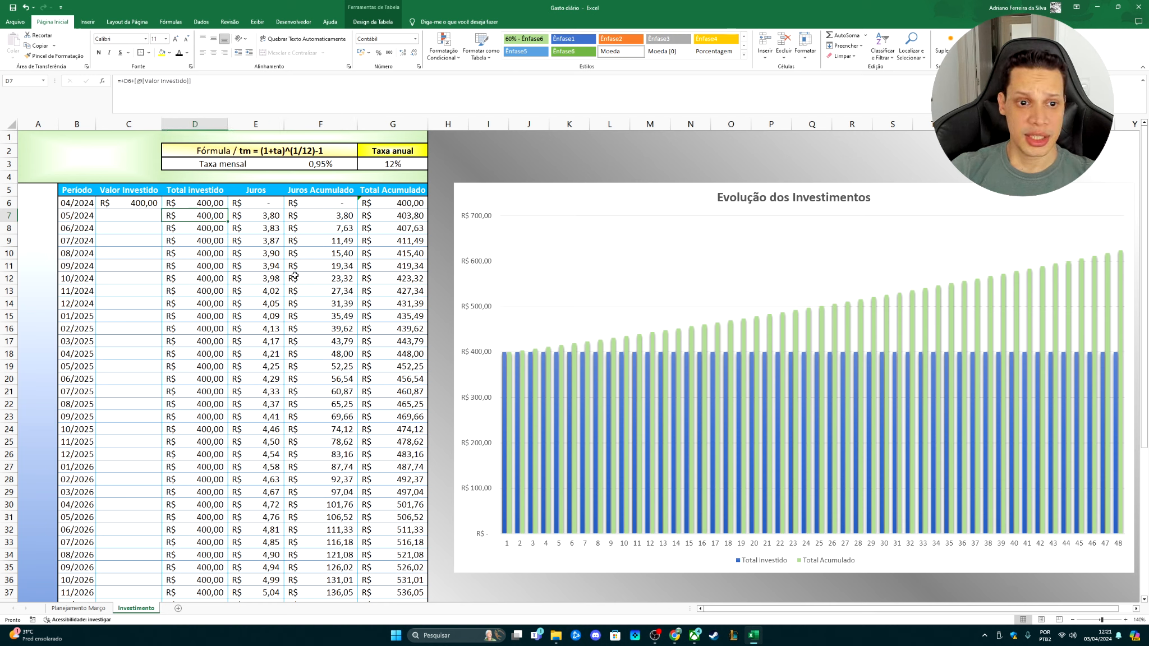
Inspect row 8 from Total investido through Juros and Juros Acumulado to Total Acumulado, comparing Total investido with the rows above
key("Left")
key("Down")
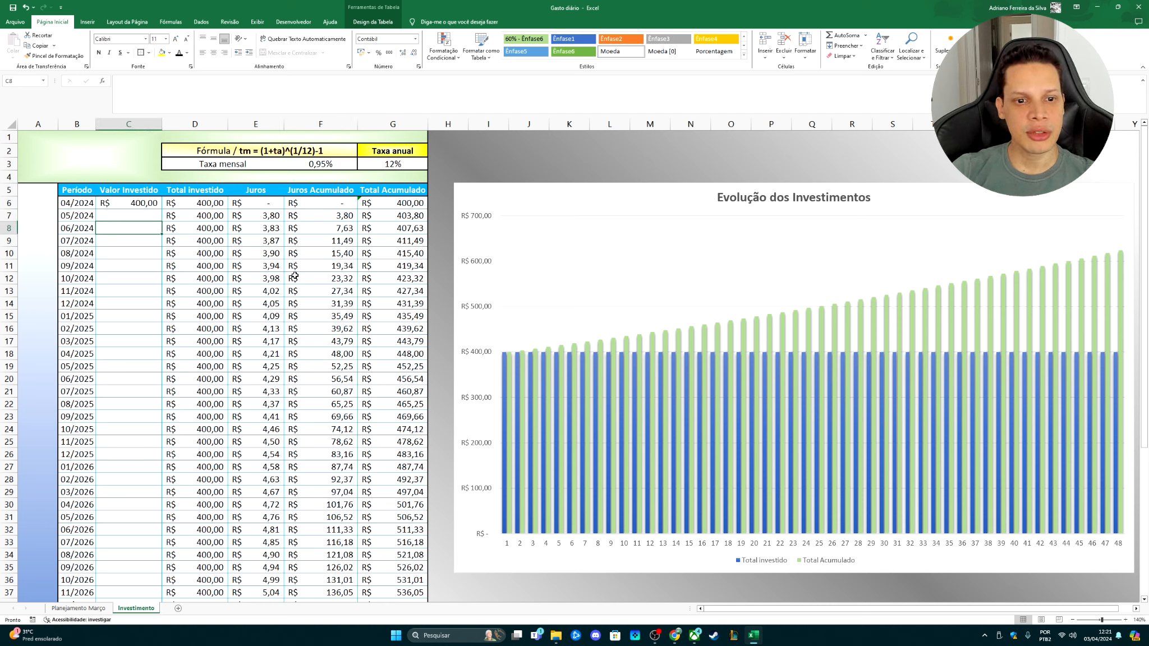
key("Right")
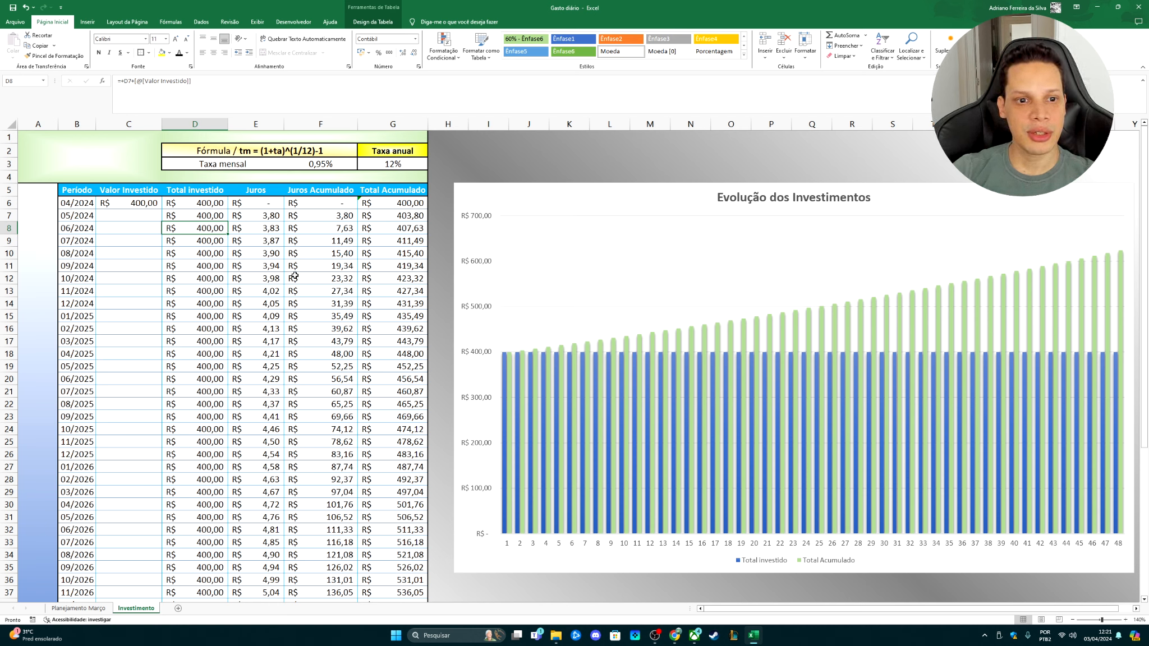
key("Up")
key("Up")
key("Down")
key("Down")
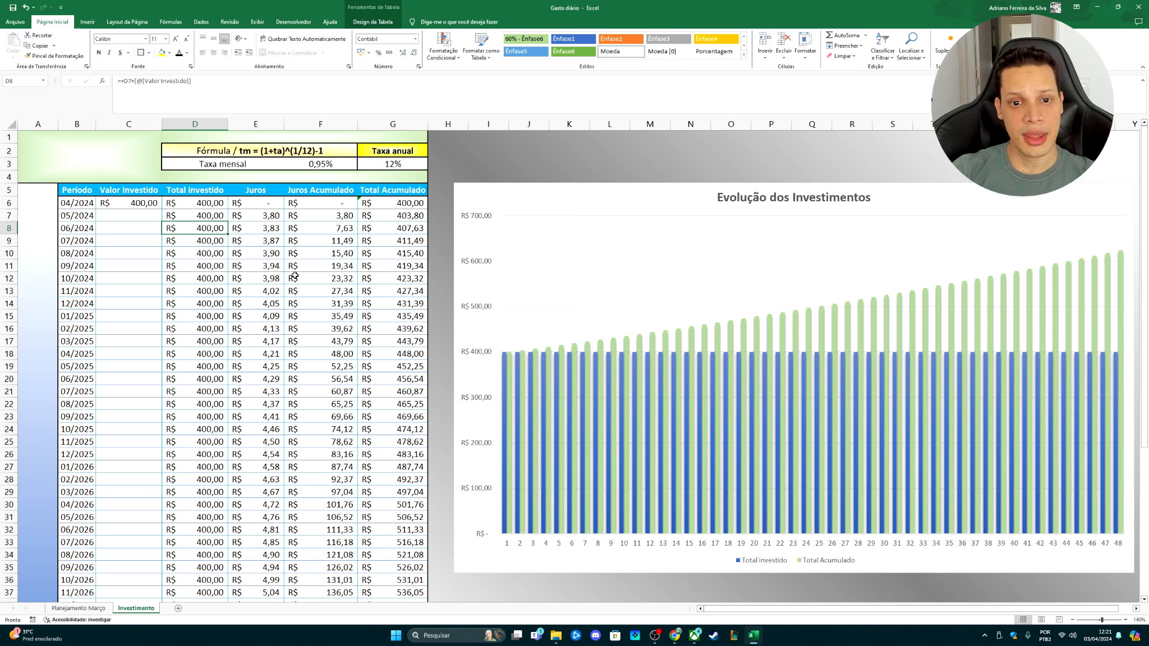
key("Right")
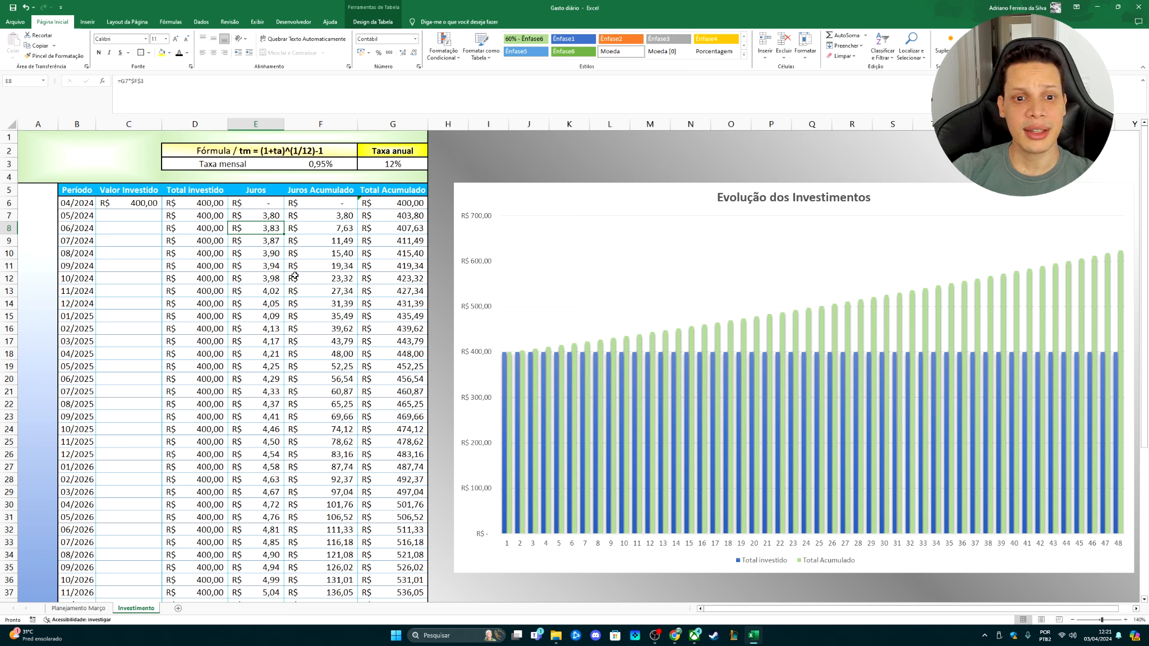
key("Right")
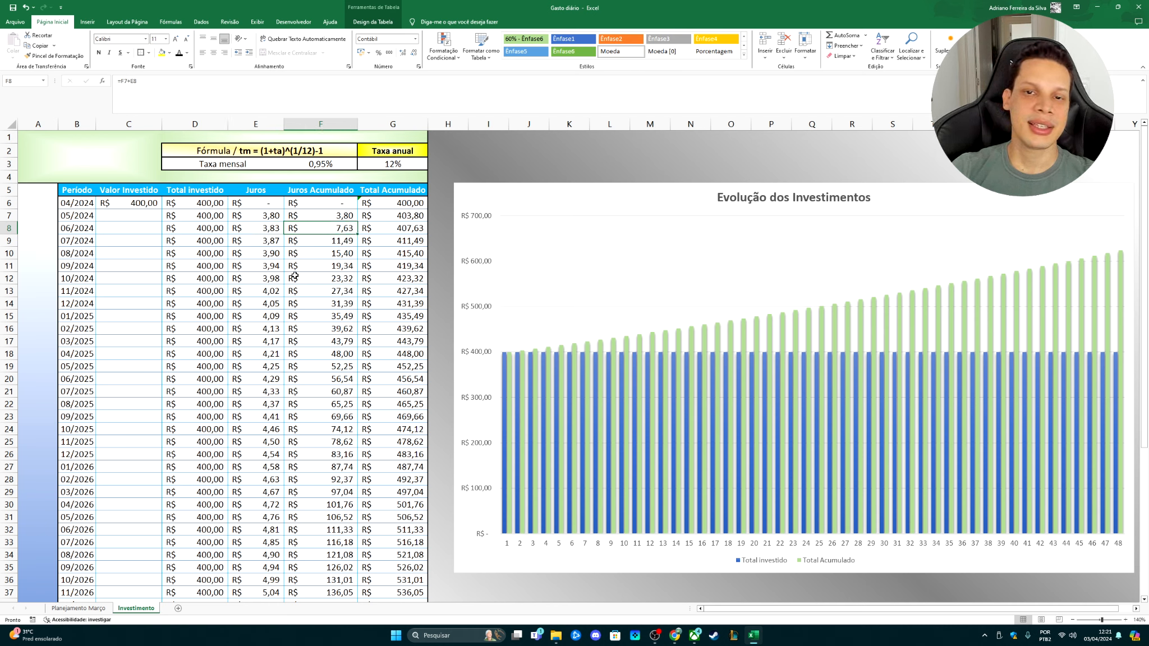
key("Right")
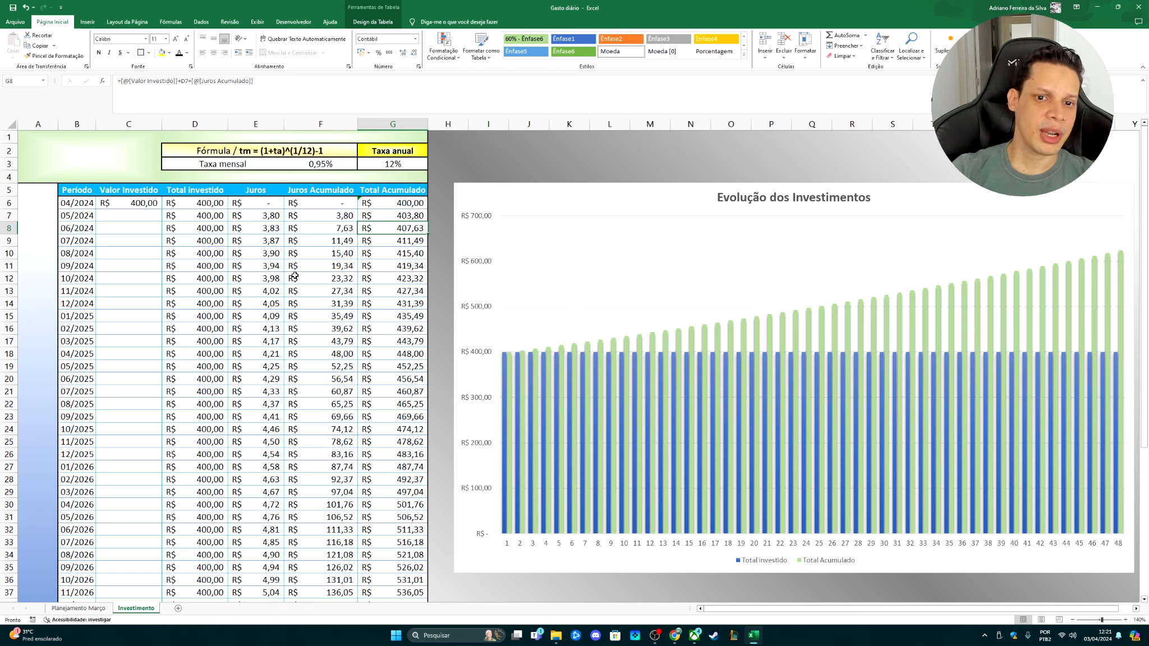
Enter 500, 300 and 600 as the Valor Investido for 05/2024, 06/2024 and 07/2024 in C7:C9
key("Left")
key("Left")
key("Left")
key("Left")
key("Up")
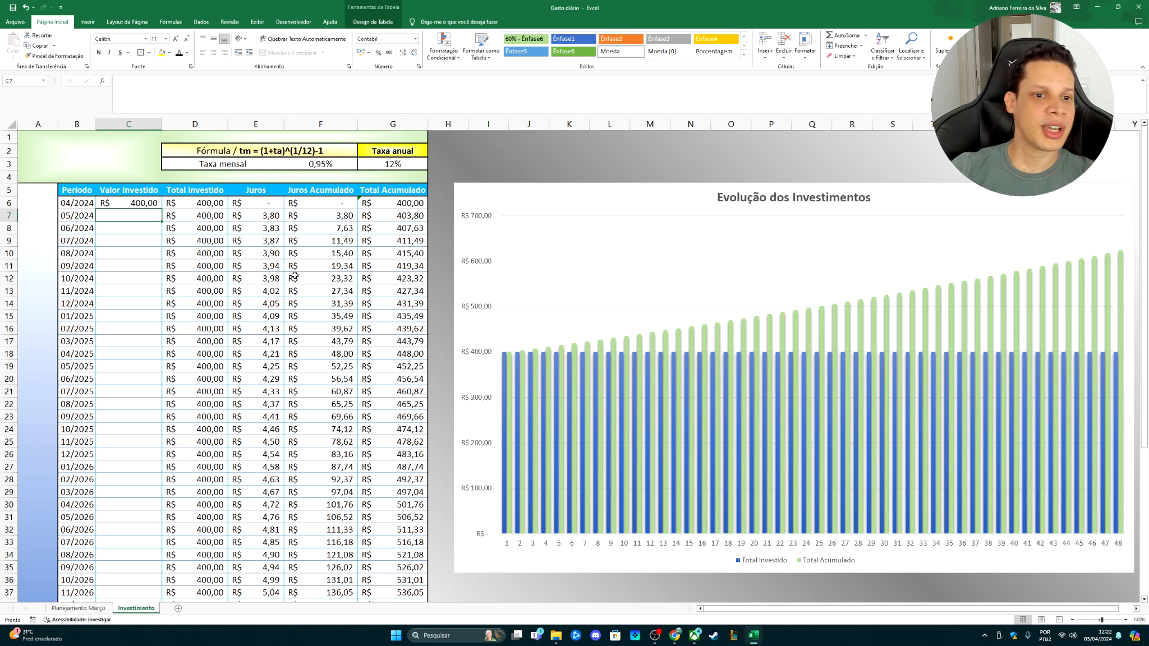
type("500")
key("Return")
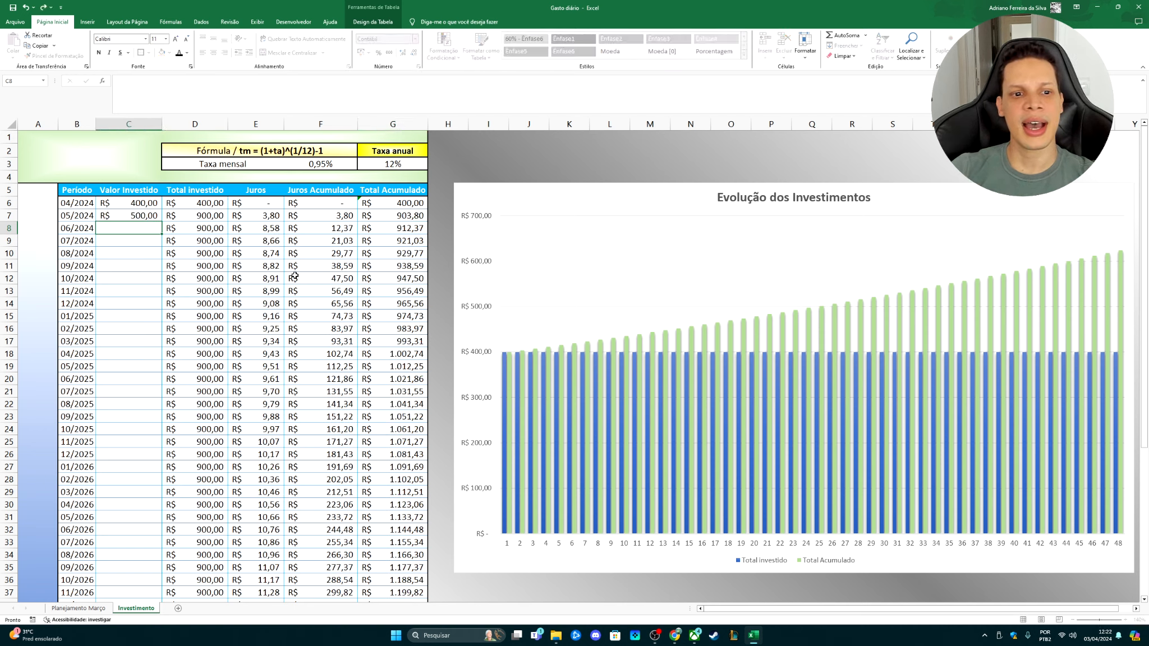
type("300")
key("Return")
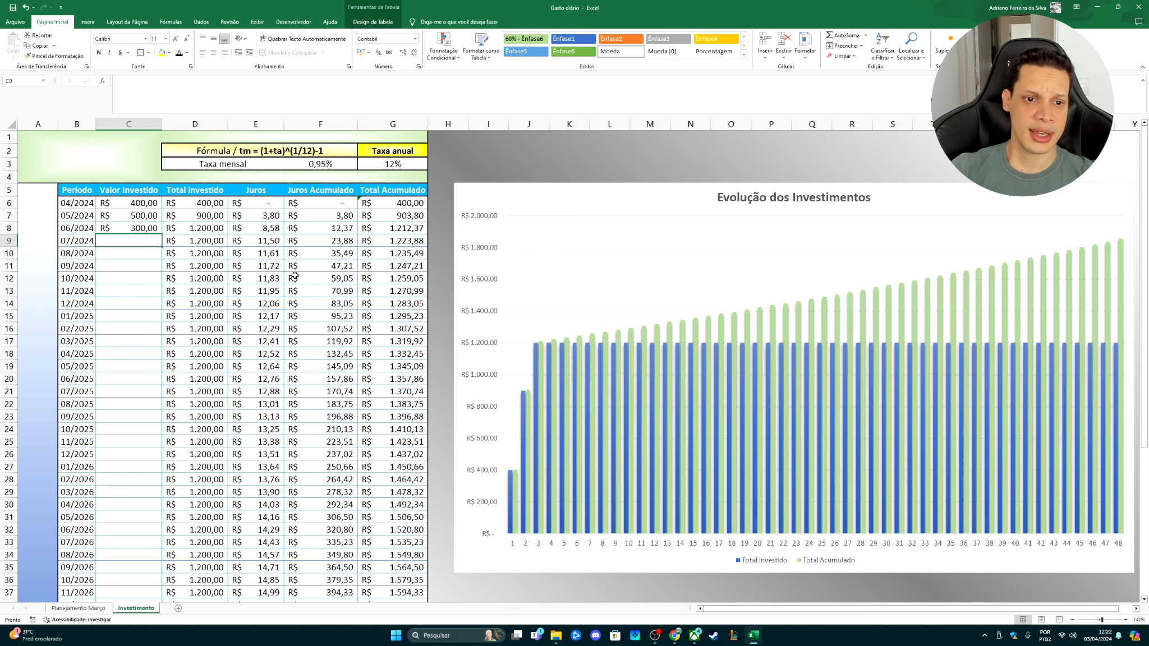
type("600")
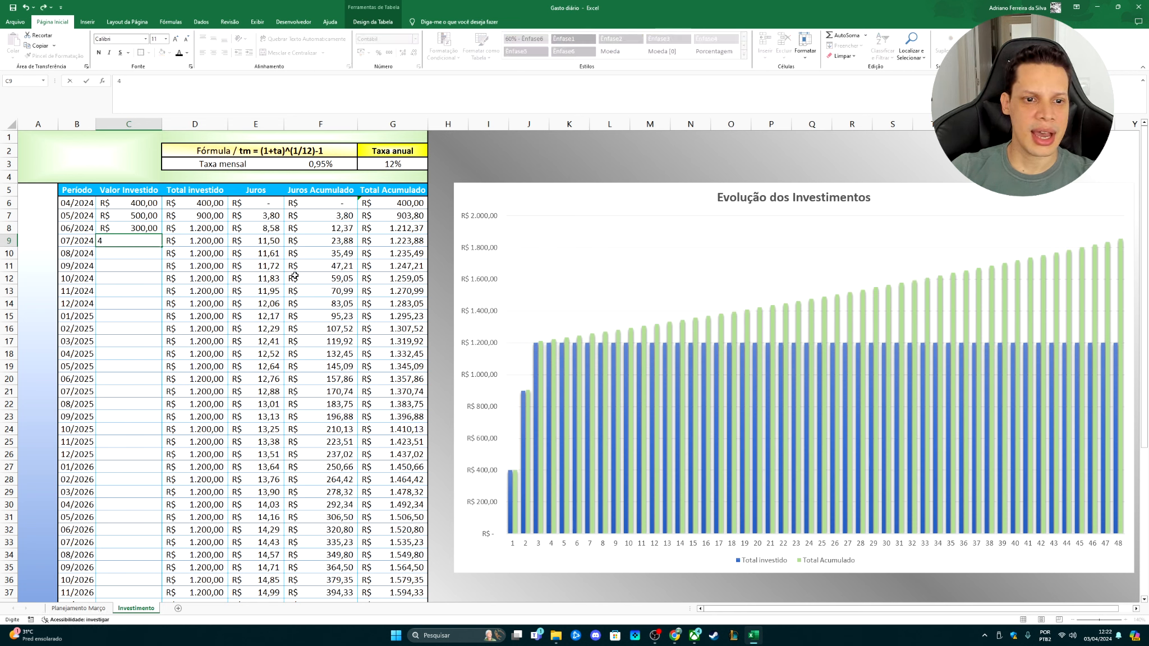
key("Return")
Review the Juros formula in E9, the empty Valor Investido cells below C9, and the chart alongside the accumulated columns
key("Up")
key("Right")
key("Right")
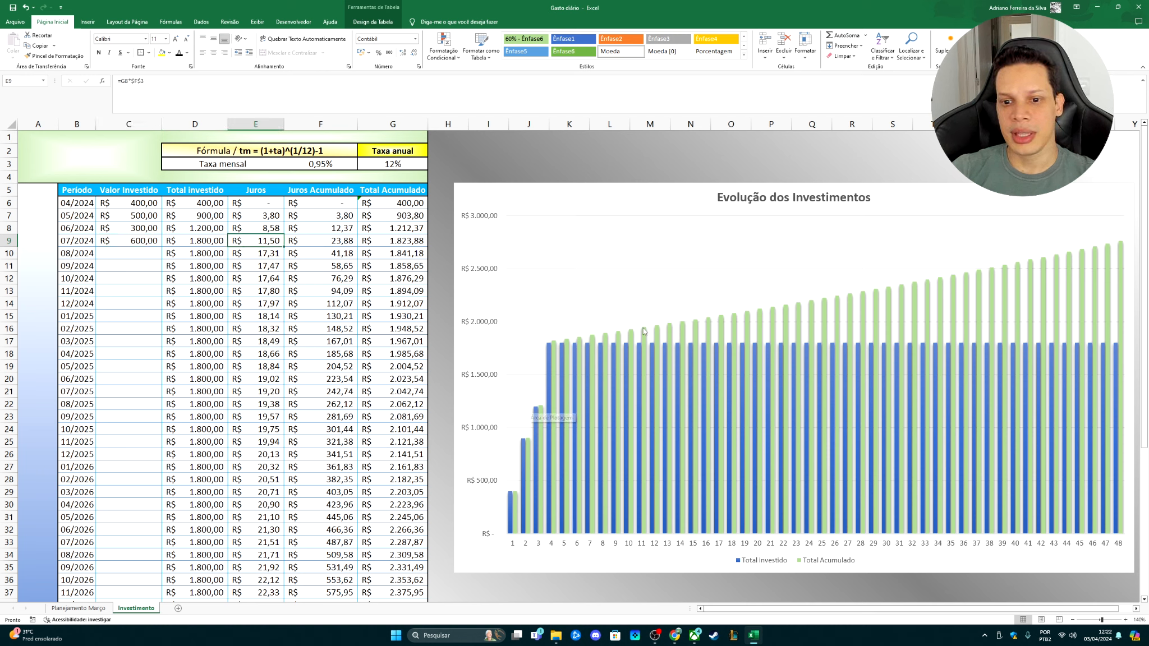
left_click_drag(139, 253, 147, 443)
left_click(156, 228)
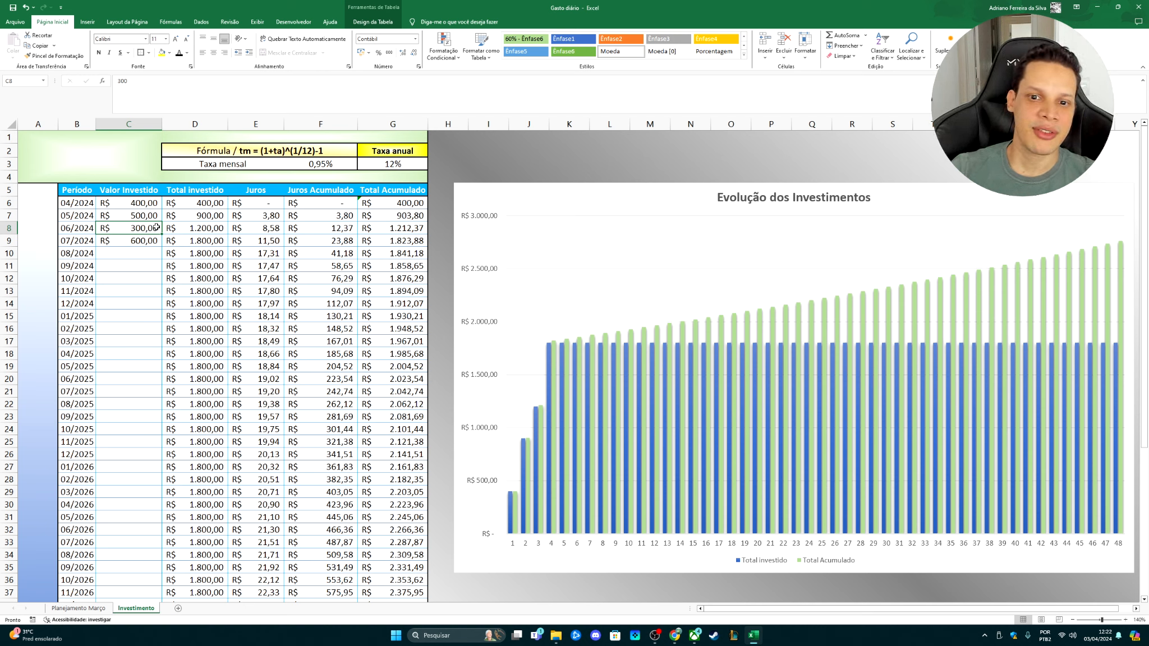
left_click(596, 198)
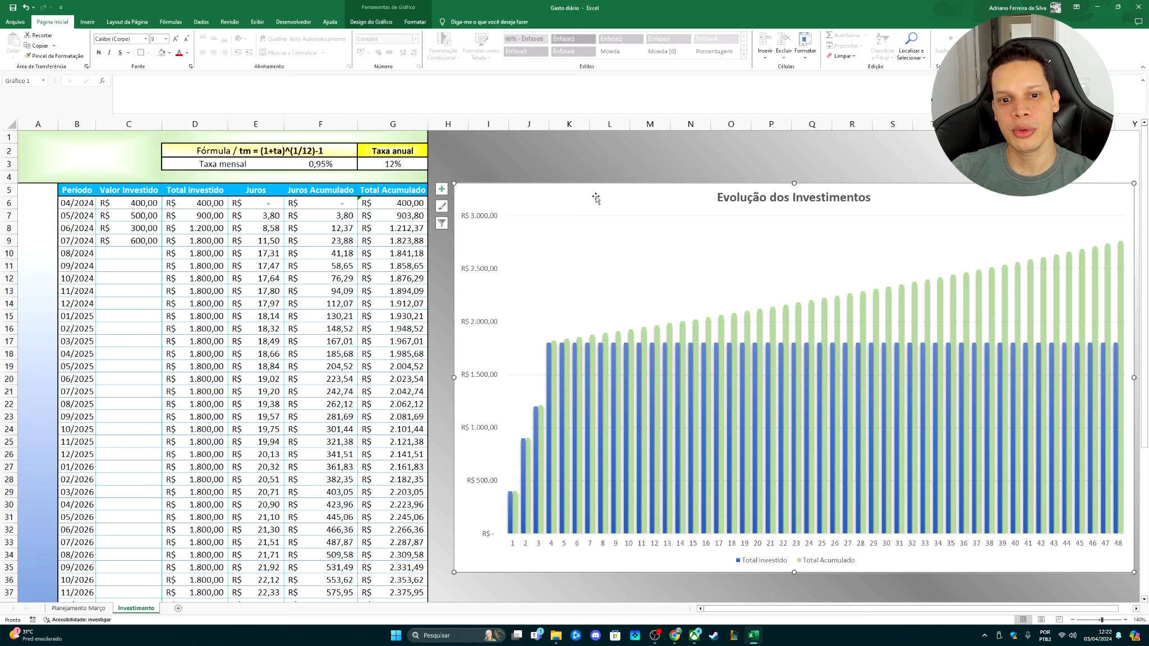
left_click_drag(337, 266, 356, 502)
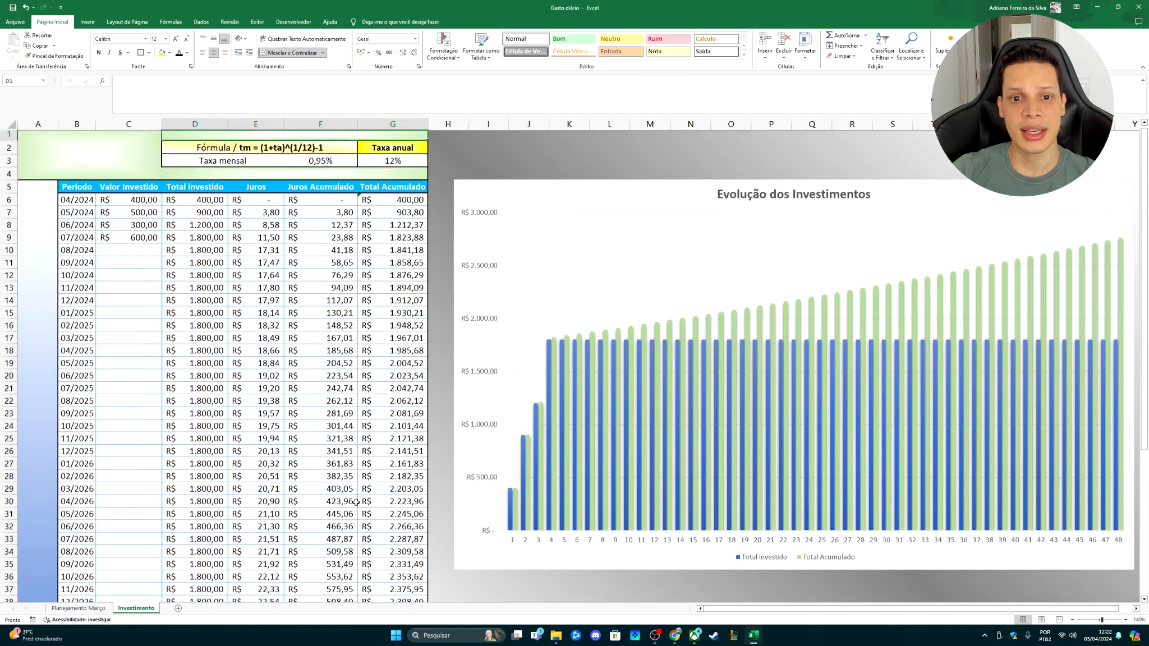
left_click(389, 389)
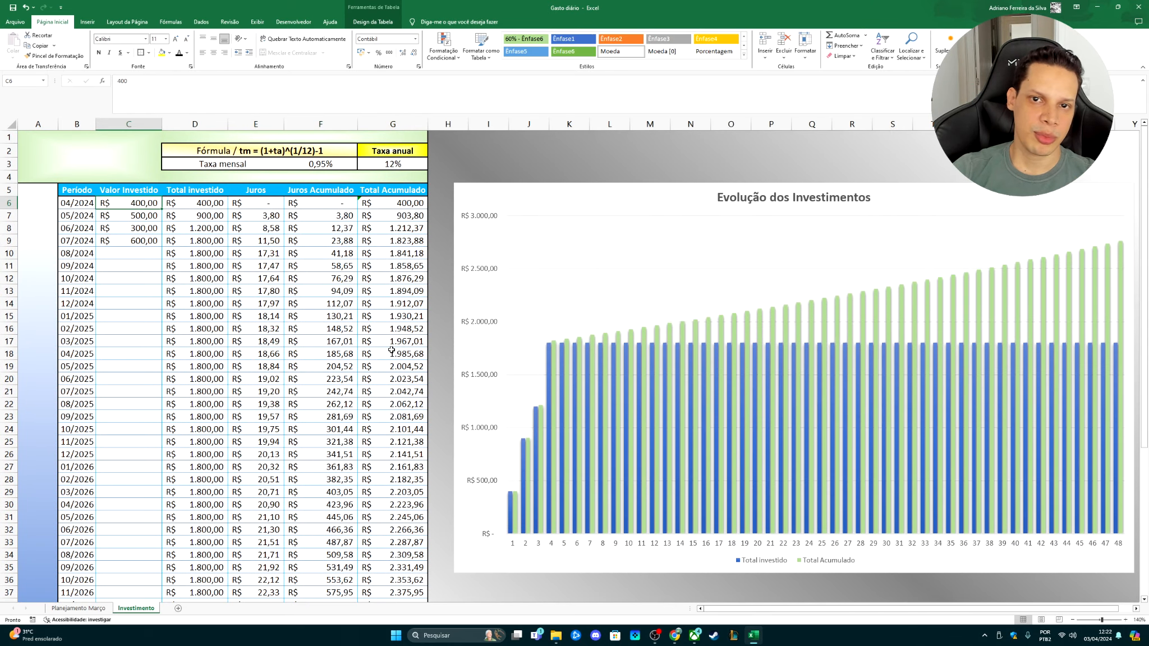
Copy the 400 from C6 into every Valor Investido cell from C7 to the last row, 03/2028, in C53
key("ctrl+c")
key("Down")
key("shift+Page_Down")
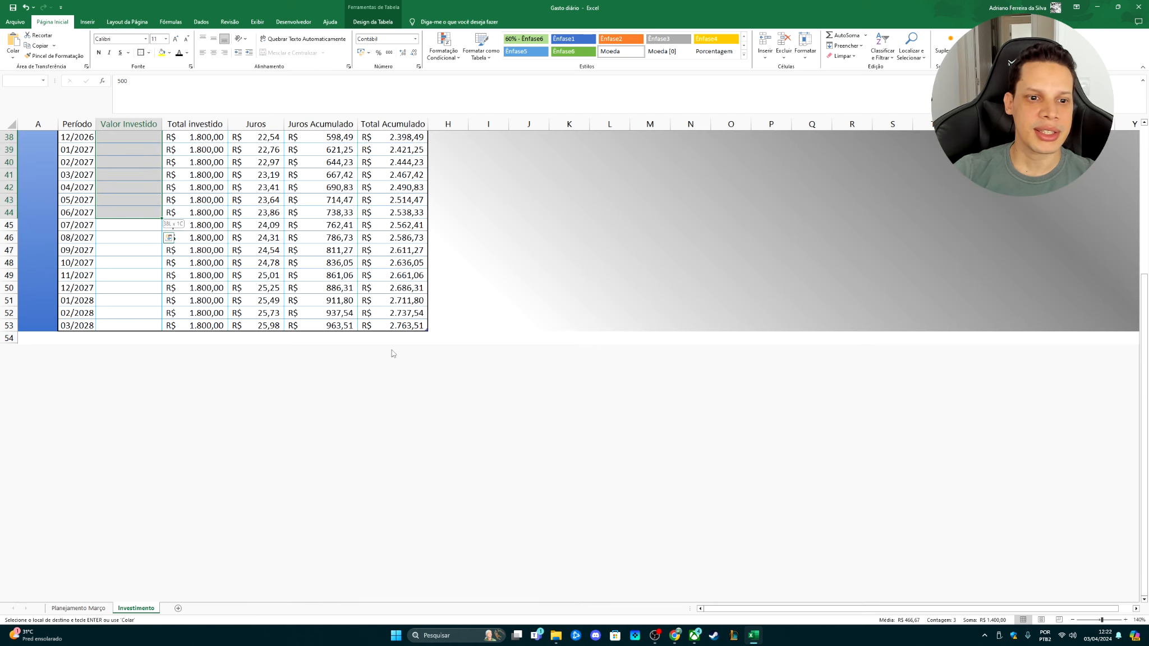
key("ctrl+shift")
key("Escape")
key("shift+Down")
key("shift+Down")
key("shift+Down")
key("shift+Down")
key("shift+Down")
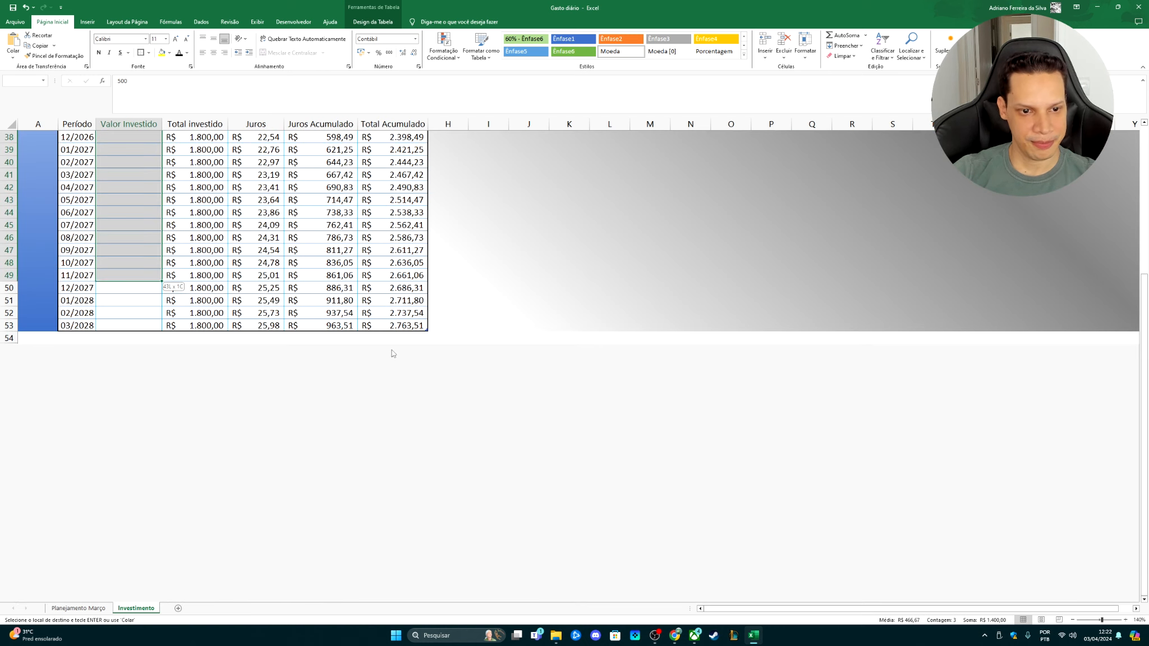
key("shift+Down")
key("shift+Down")
key("shift+Down")
key("Return")
key("ctrl+Up")
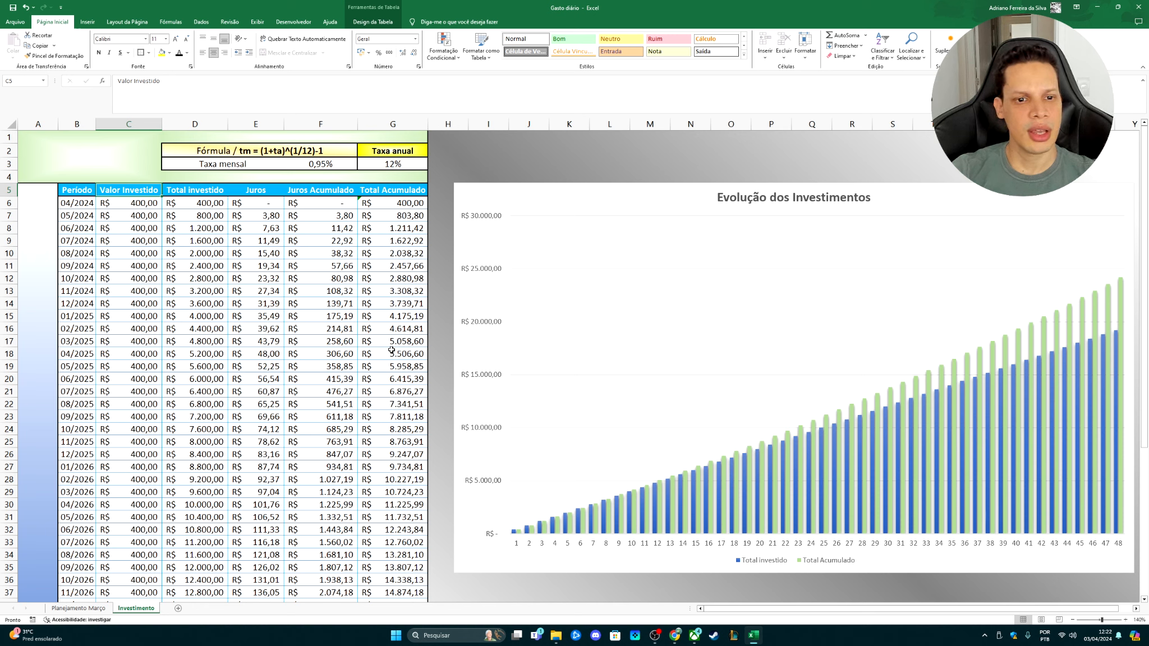
Examine the last row, 03/2028, reading its Total Acumulado, Total investido and Juros Acumulado
key("Right")
key("Right")
key("Right")
key("Right")
key("Down")
key("ctrl+Down")
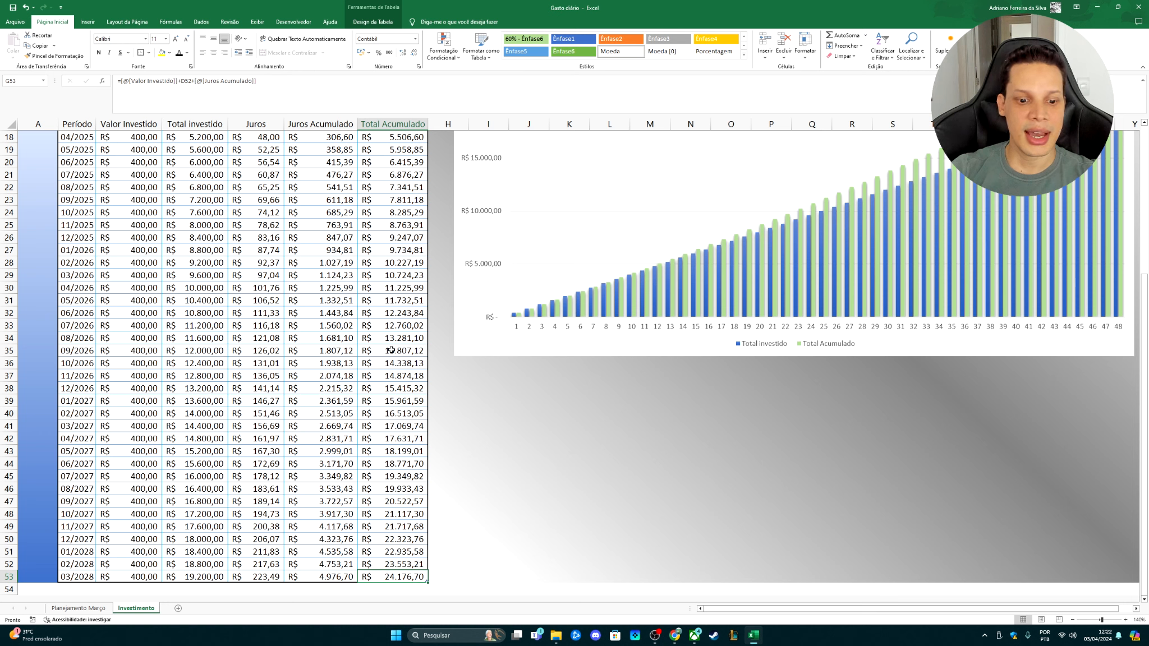
key("Left")
key("Left")
key("Left")
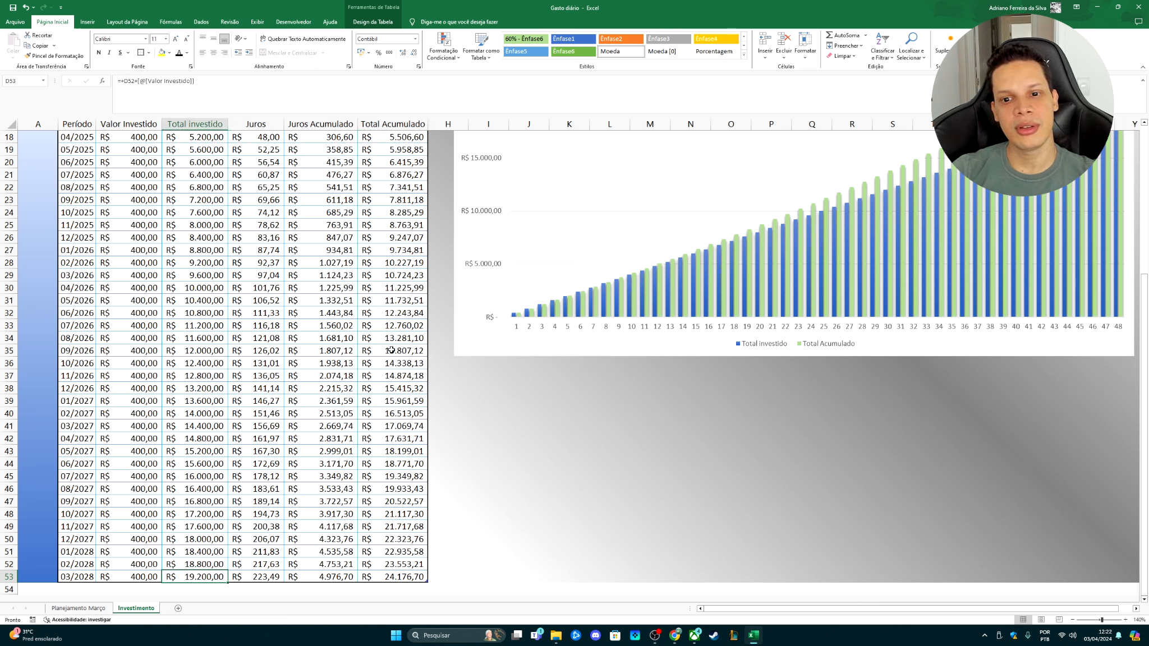
key("Right")
key("Right")
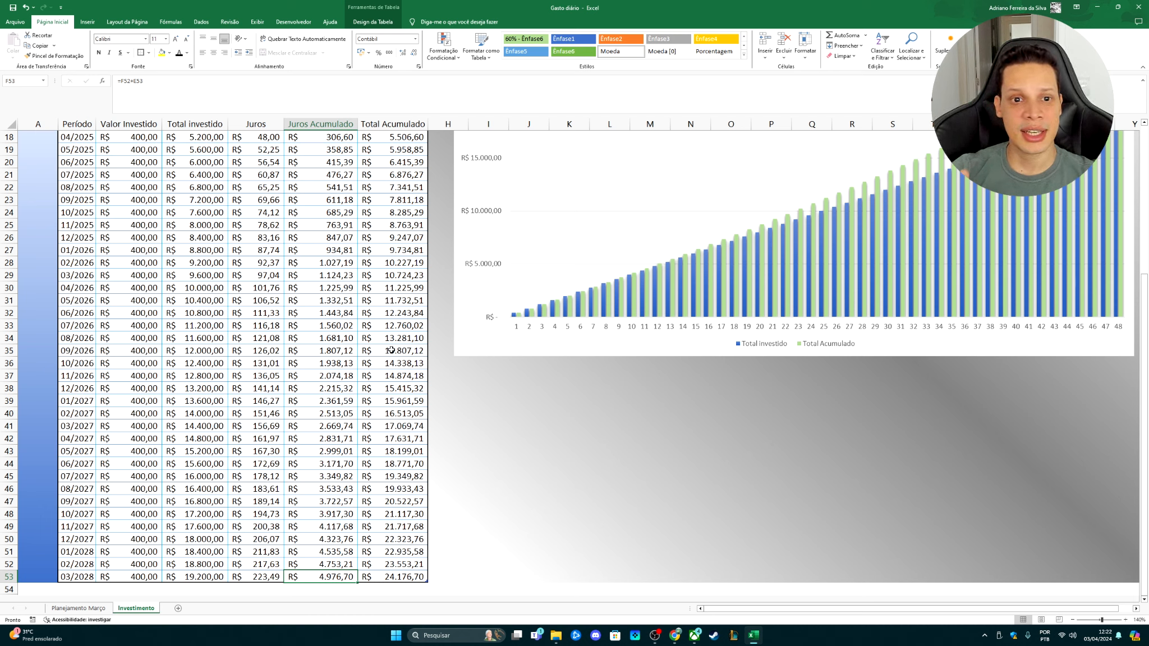
Compare the Juros of 02/2028 and 03/2028 and review their formulas in E52 and E53
key("Left")
key("Right")
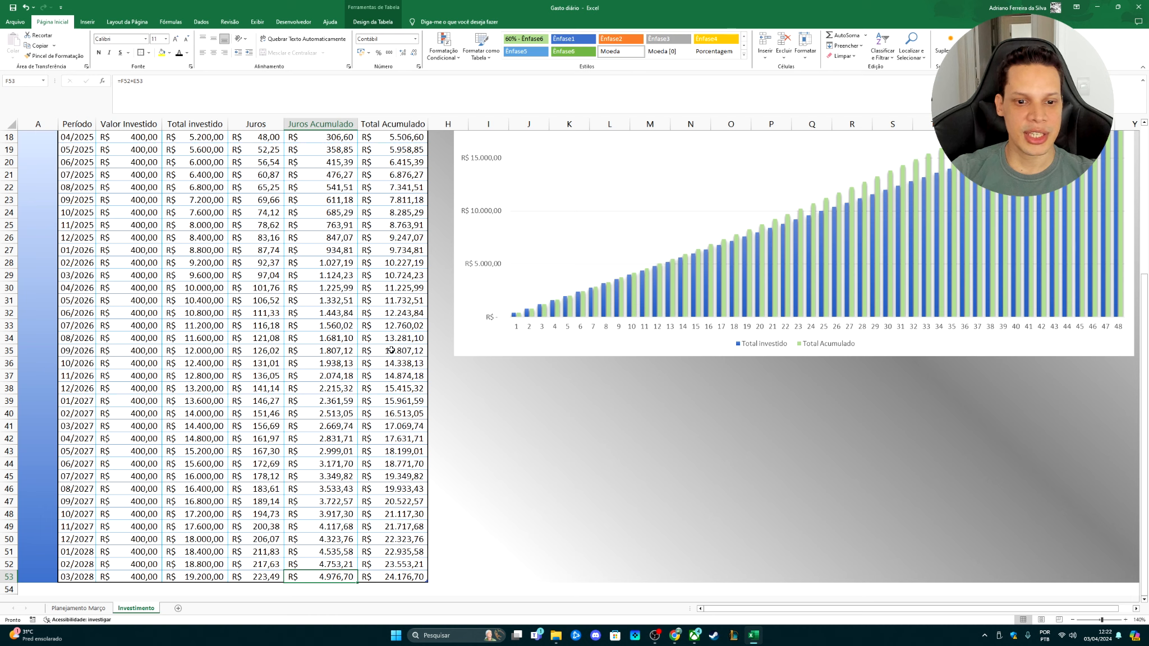
key("Left")
key("Up")
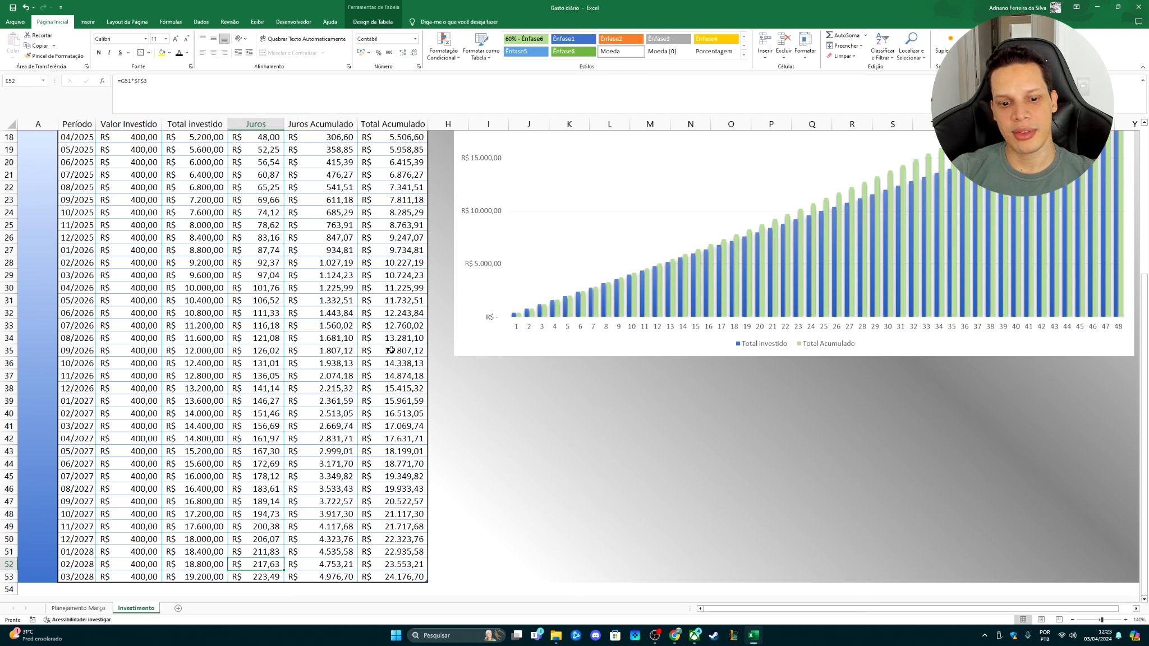
key("Down")
key("Down")
key("Up")
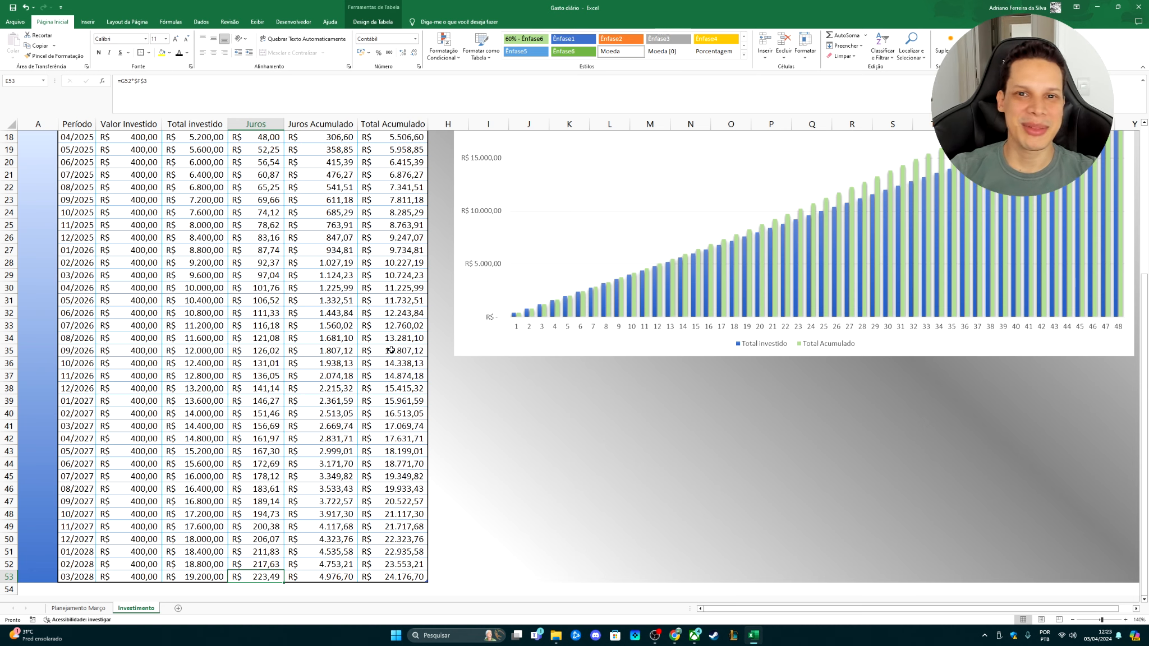
key("Right")
key("Left")
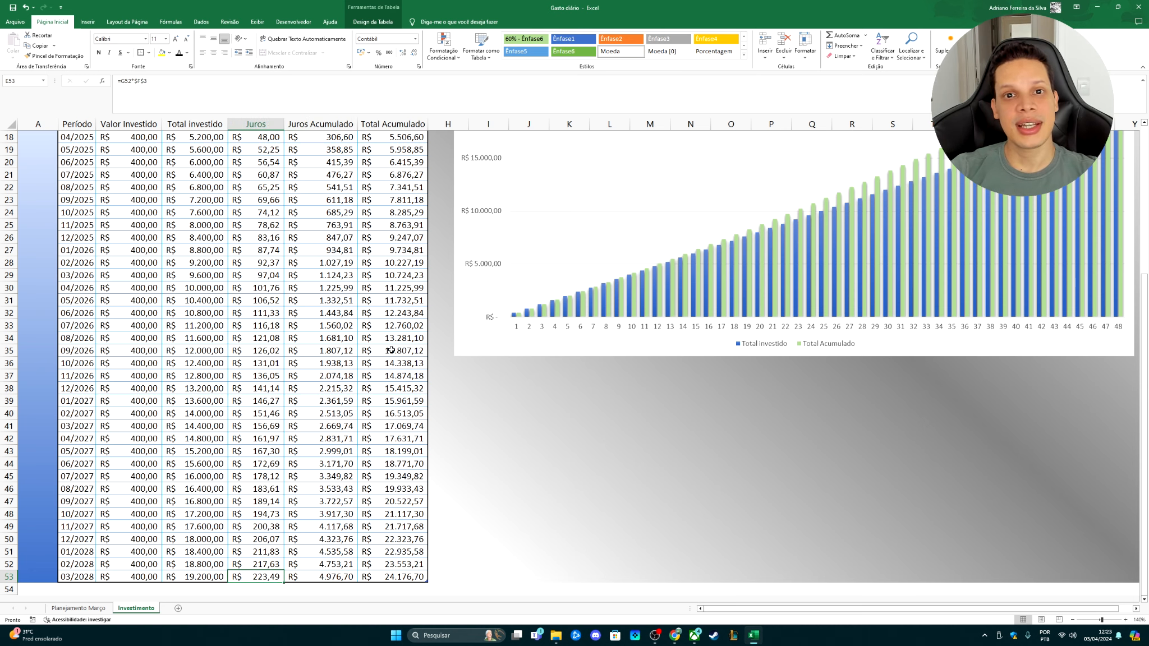
key("ctrl+Home")
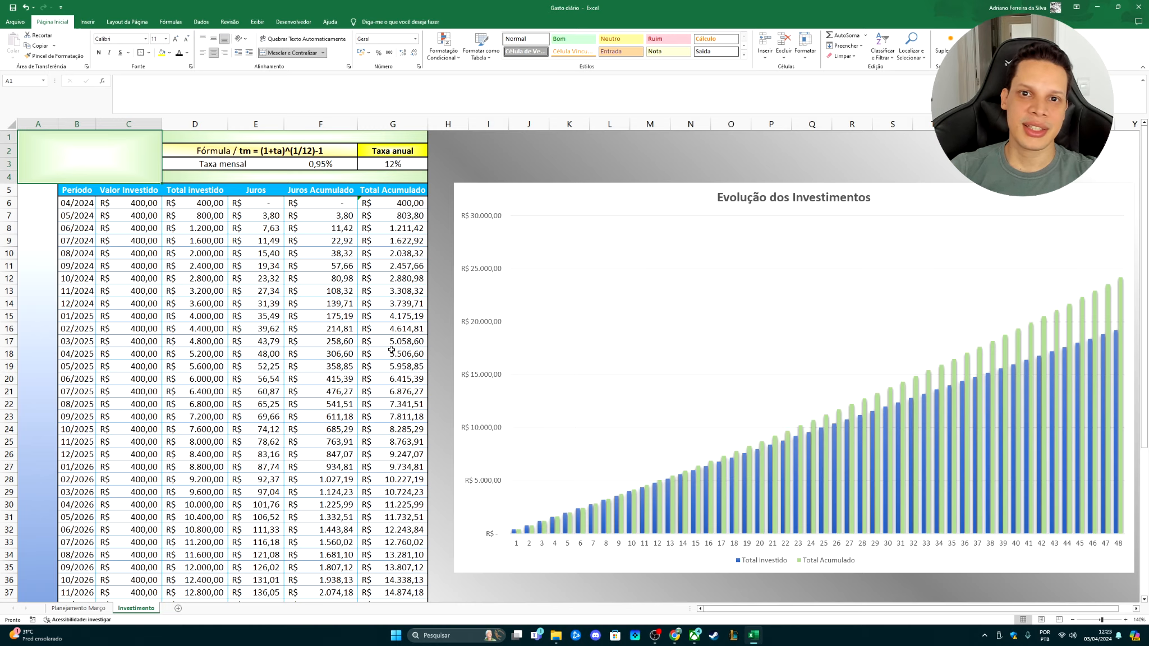
key("Down")
key("Down")
key("Up")
key("Up")
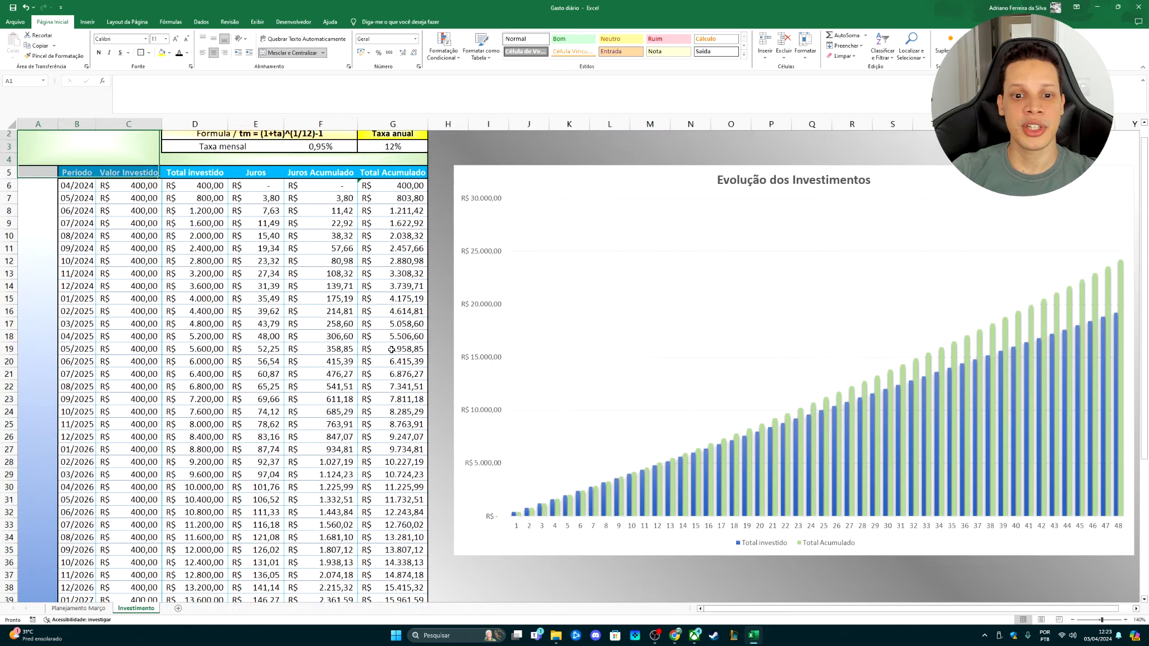
key("Right")
key("Right")
key("Left")
key("Left")
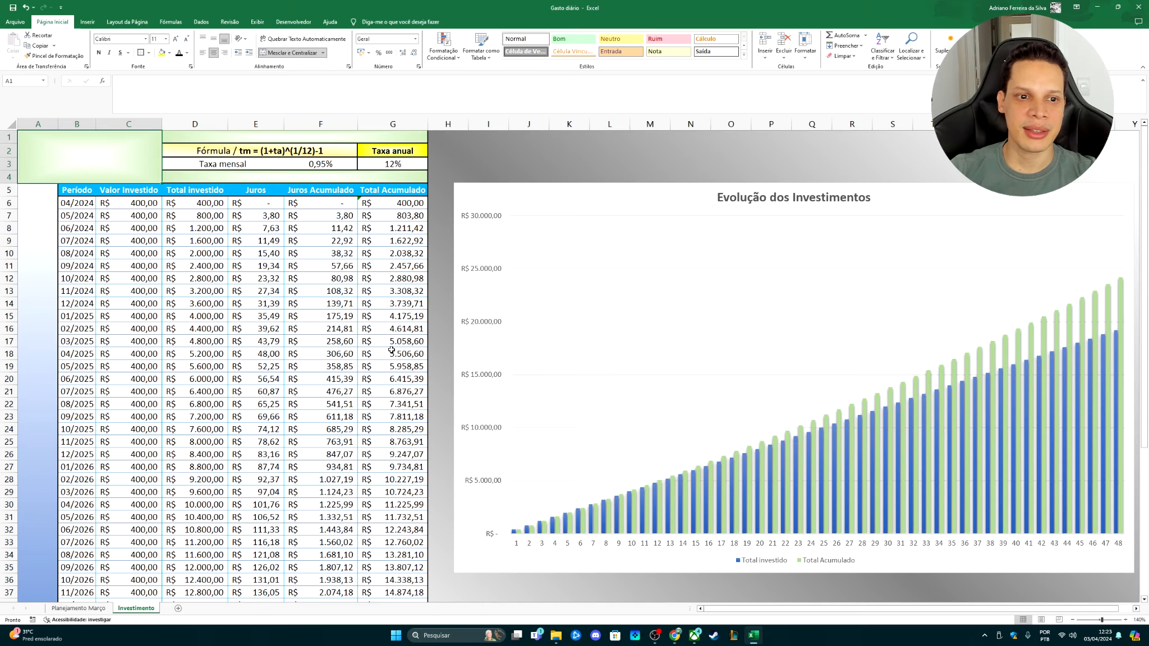
key("Down")
key("Down")
key("Up")
key("Up")
Clear the whole Valor Investido column, C6:C53, and enter 400 in C6 as the only contribution for 04/2024
key("Down")
key("Right")
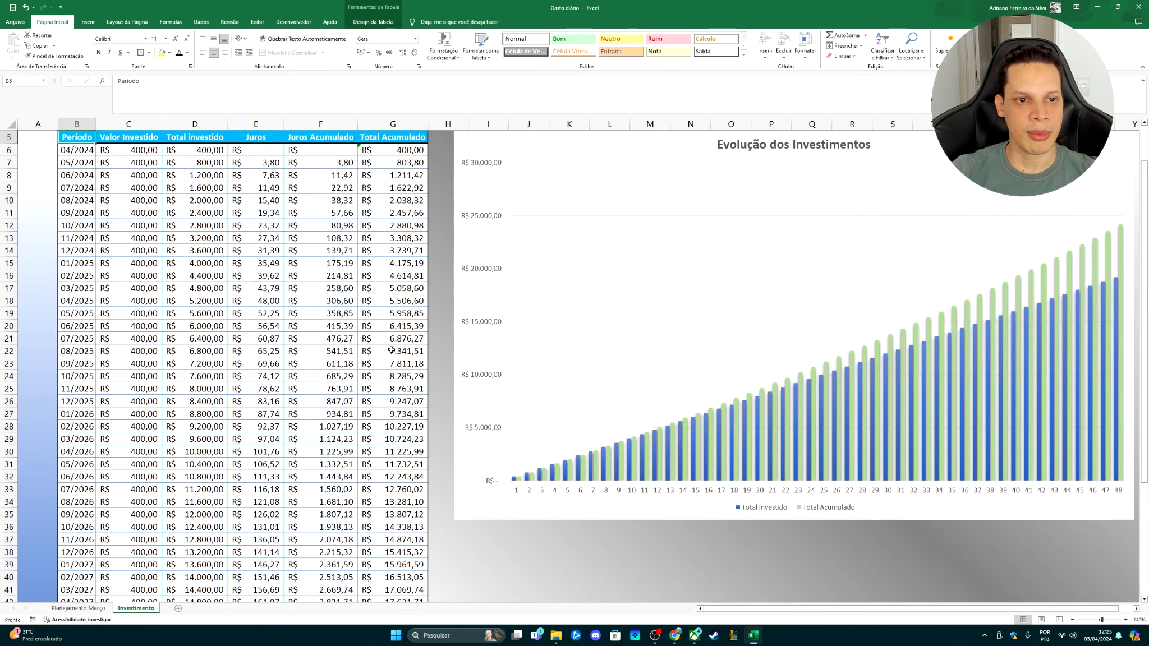
key("Right")
key("Down")
key("ctrl+shift+Down")
key("Delete")
key("ctrl+Up")
key("ctrl+Up")
key("Down")
key("Down")
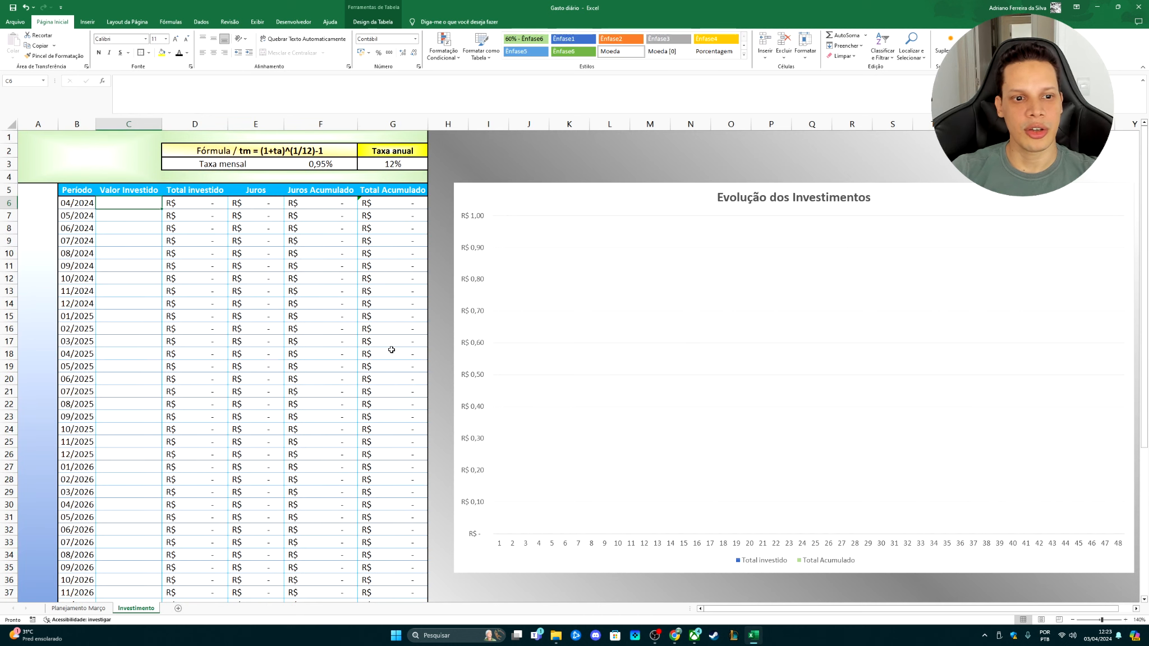
type("400")
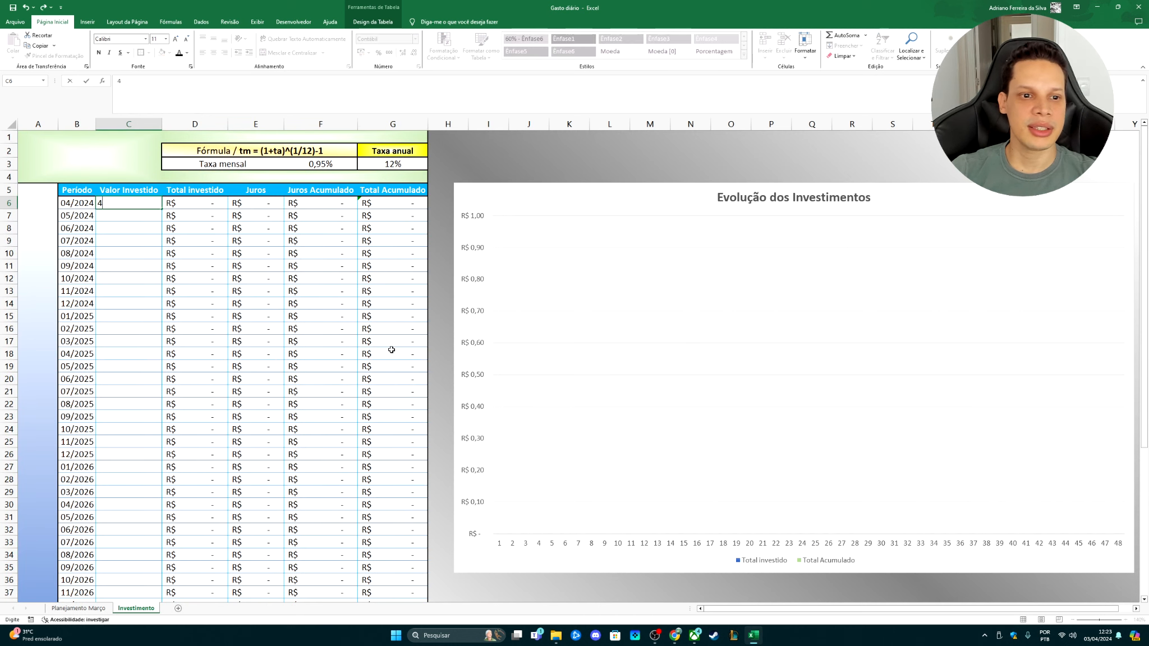
key("Return")
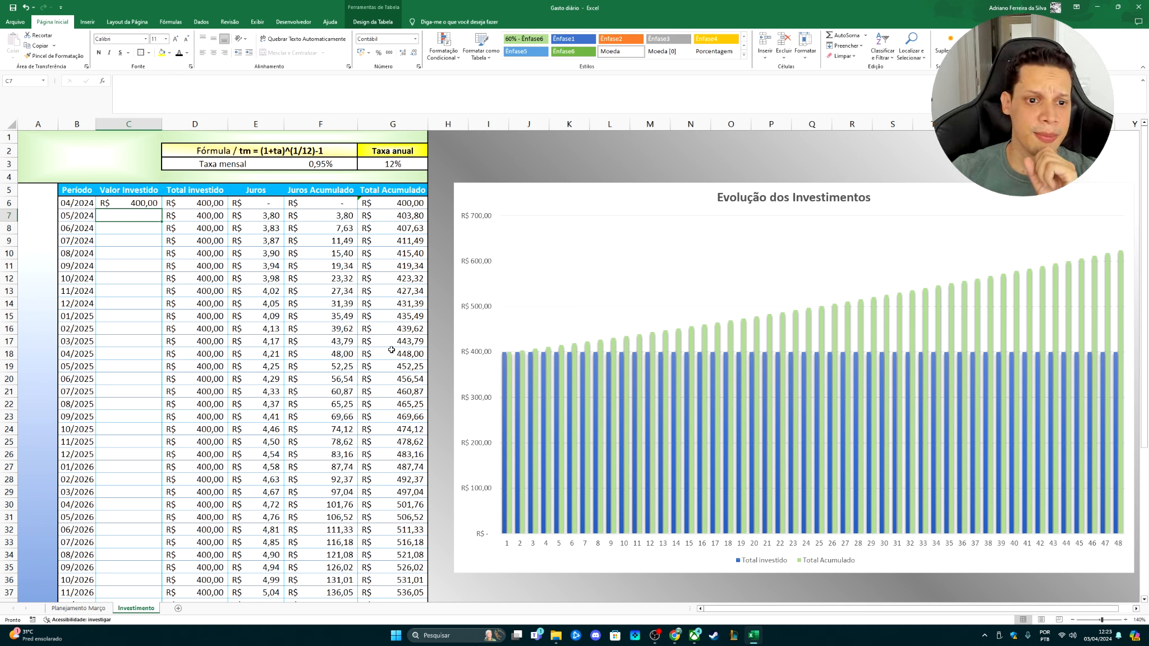
Review the Taxa anual in G3 and the monthly rate formula heading in D2, beside the single-contribution results and chart
key("Right")
key("Right")
key("Right")
key("Right")
key("Up")
key("Up")
key("Up")
key("Up")
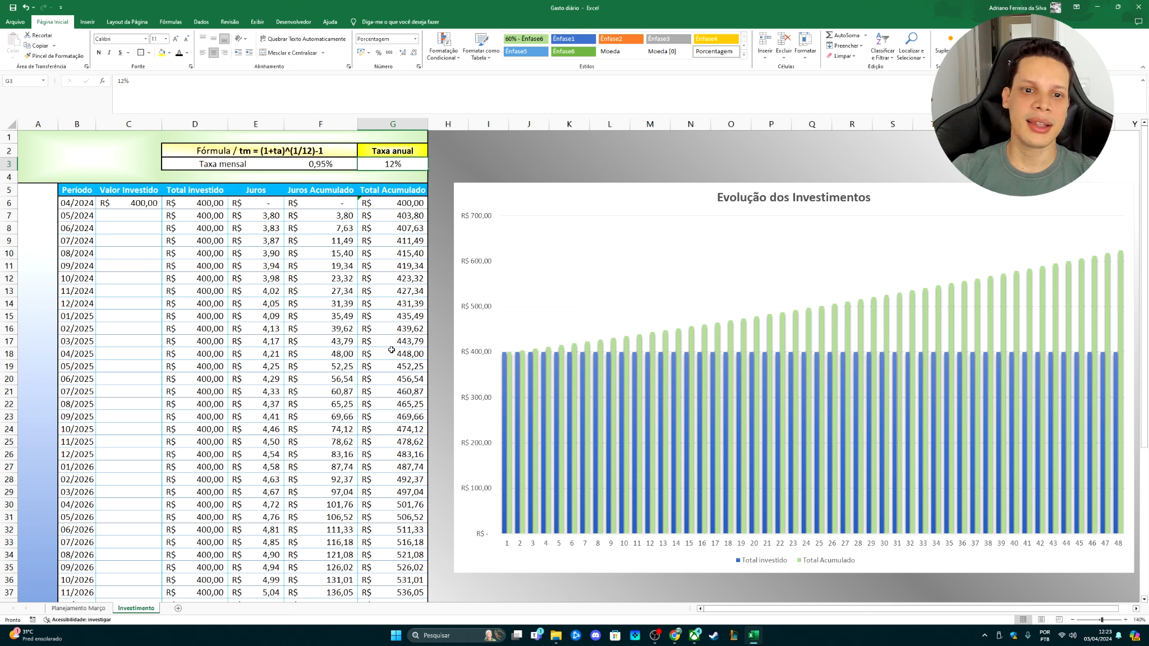
key("Down")
key("Up")
key("Up")
key("Left")
key("Up")
key("Down")
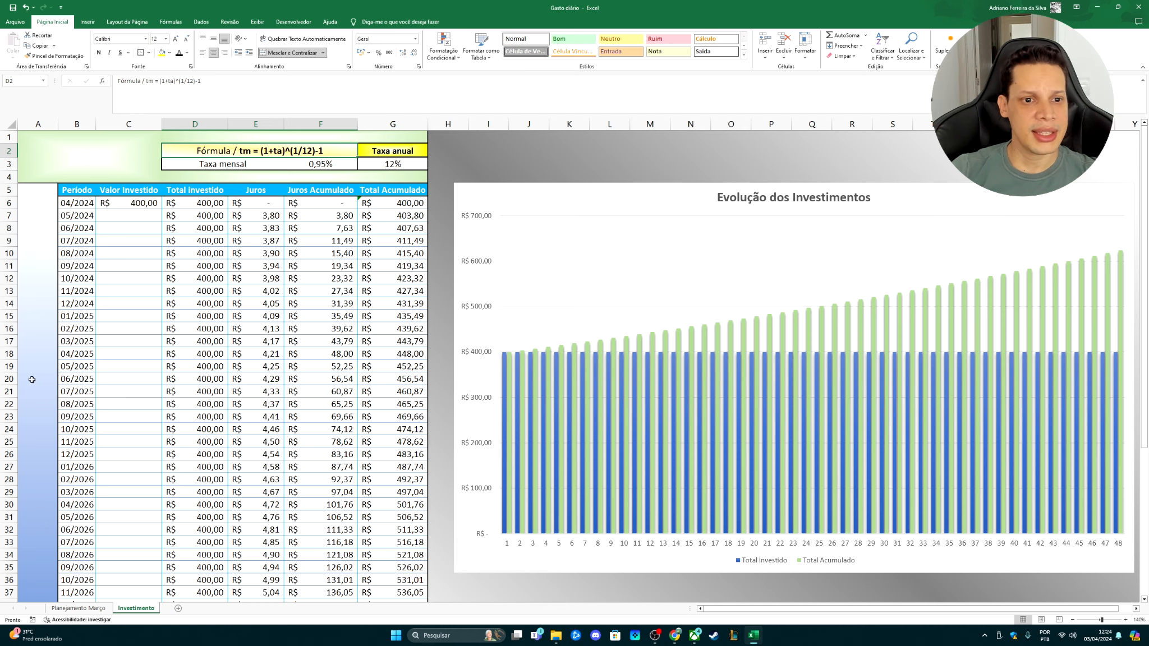
Undo the single entry and the clearing of the Valor Investido column, restoring 400 in C6:C53
left_click(1066, 208)
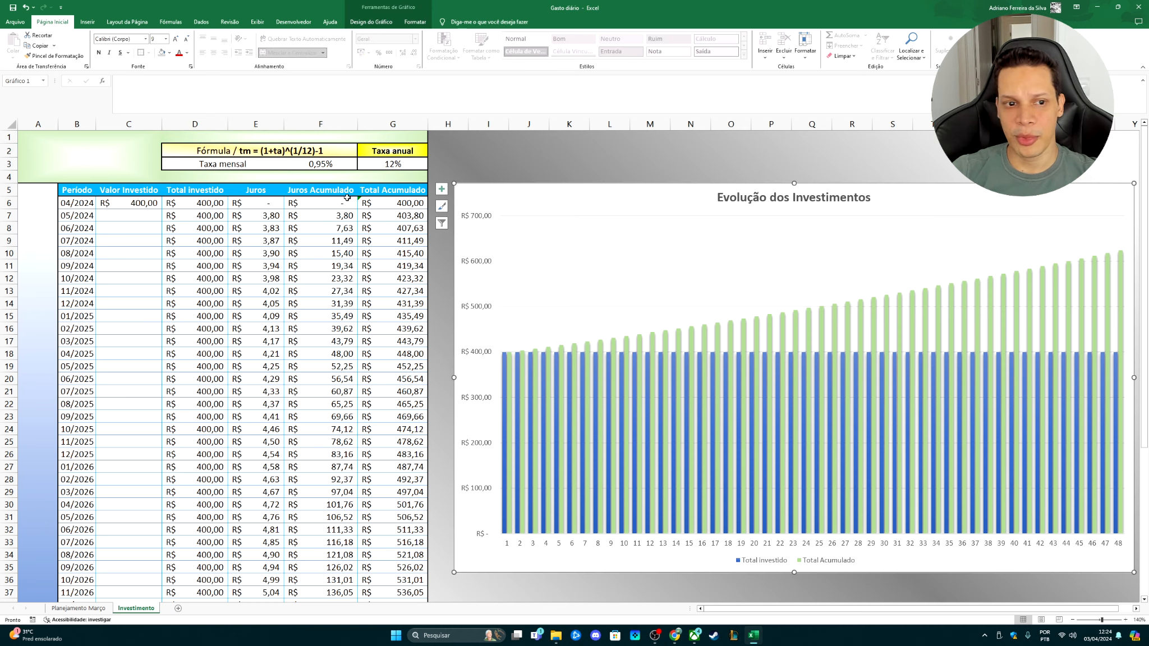
left_click(124, 207)
key("Delete")
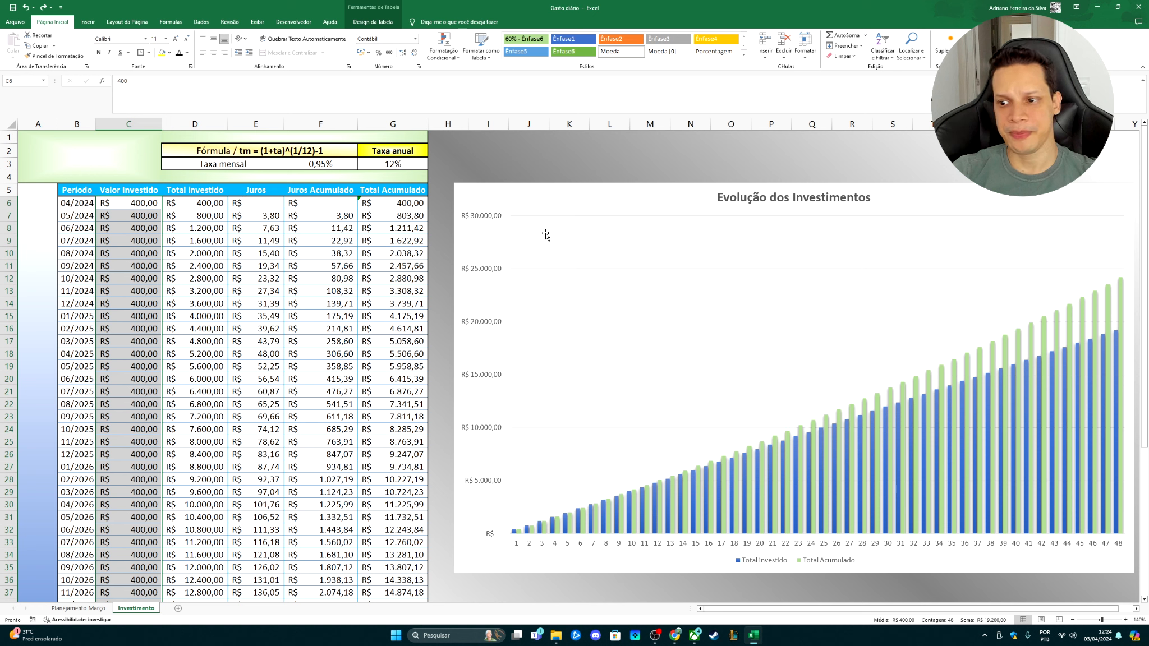
Clear all Valor Investido entries in C6:C53 and enter 24000 in C6 as a single contribution for 04/2024
left_click(404, 189)
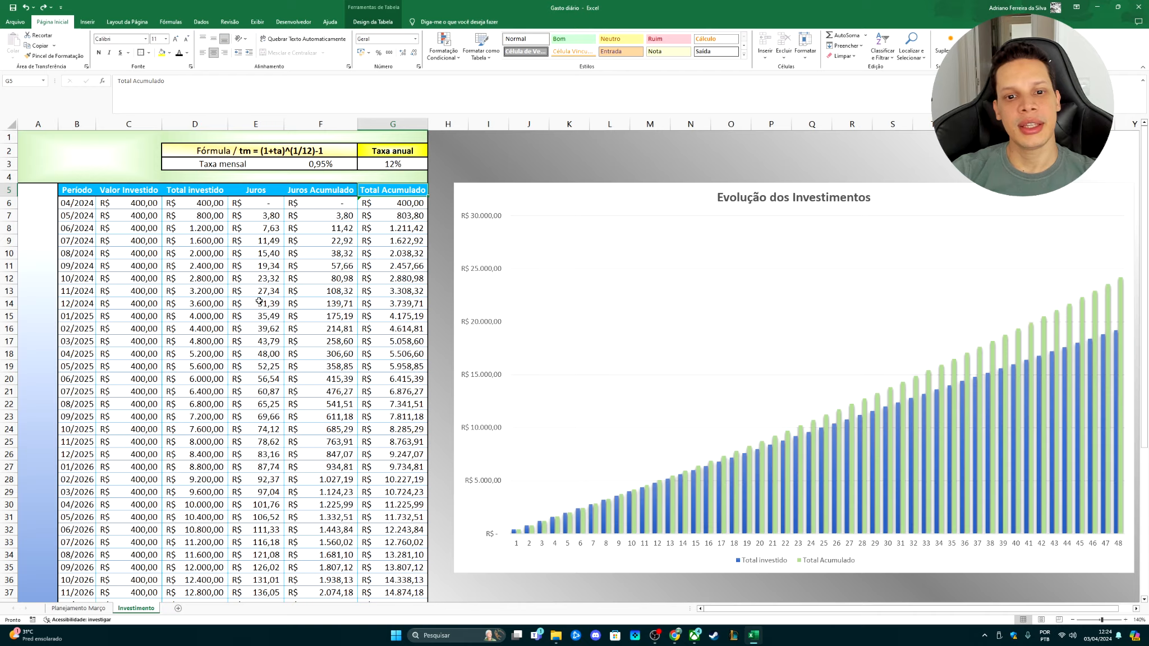
key("ctrl+Down")
key("ctrl+Up")
key("ctrl+Up")
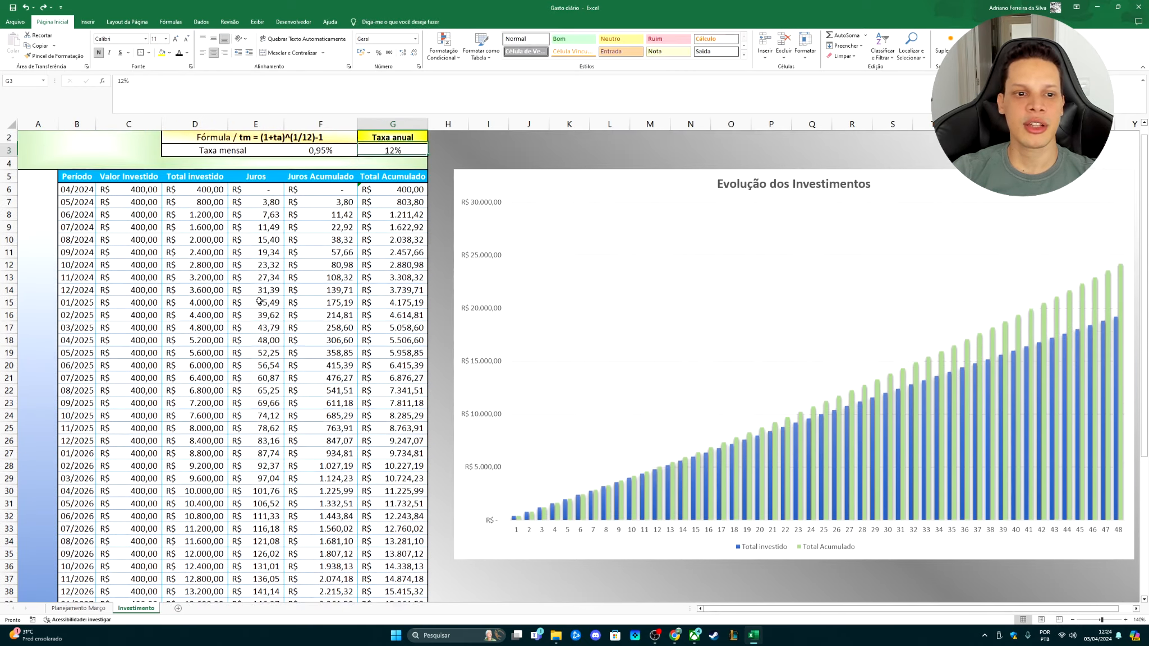
key("Down")
key("Down")
key("Down")
key("Left")
key("Left")
key("Left")
key("Left")
key("ctrl+shift+Down")
key("Delete")
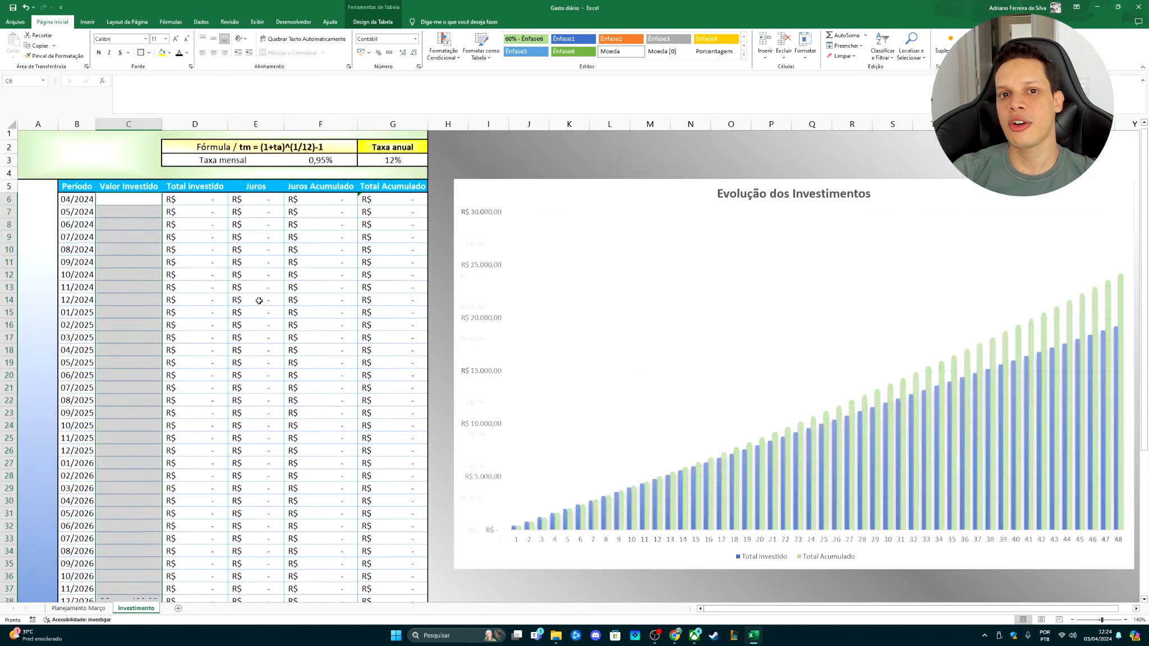
type("24000")
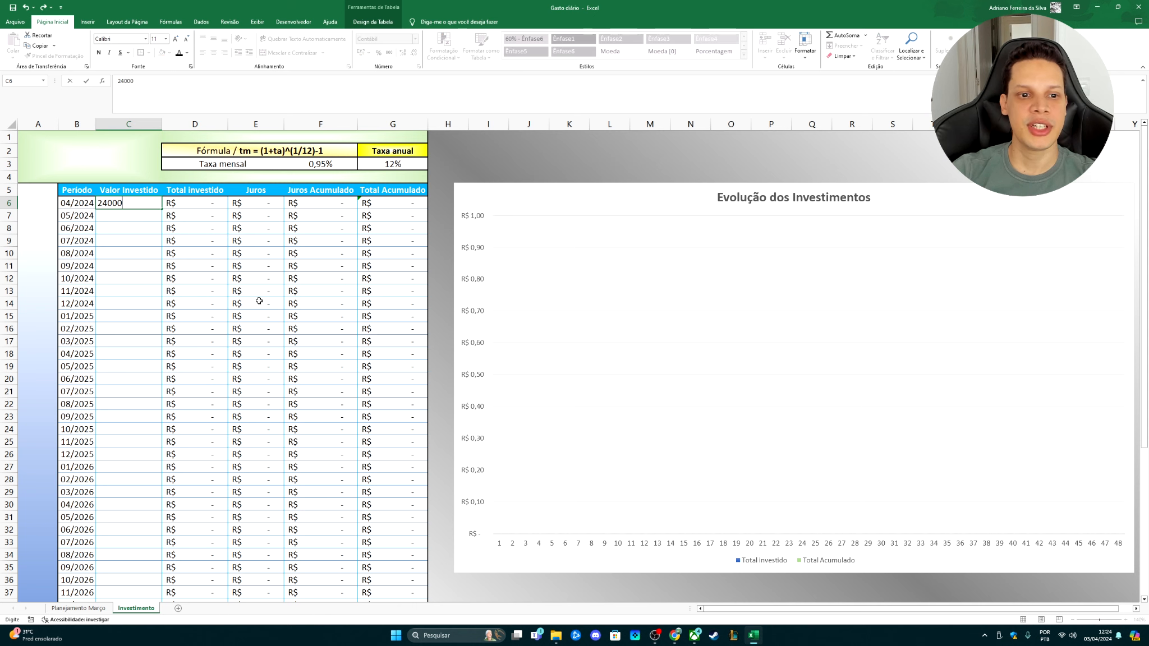
key("ctrl+Return")
Look through the table's months for the single contribution, down to the Total Acumulado of 03/2028 in G53
scroll(189, 225, "down", 1)
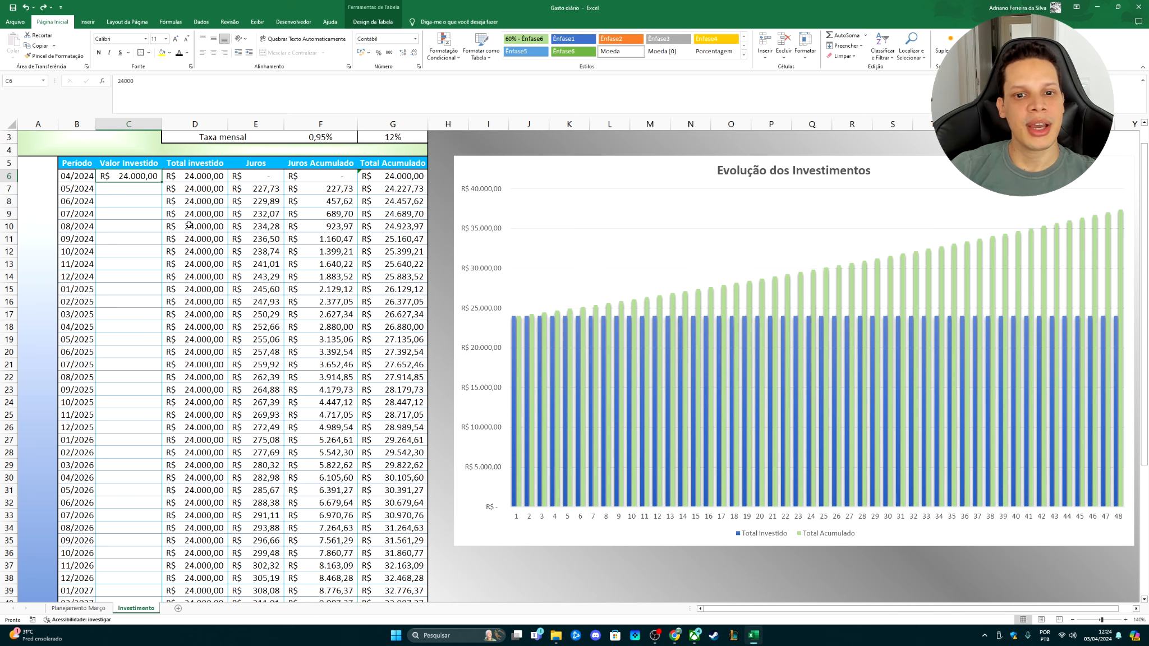
key("Down")
key("Down")
key("Down")
key("Down")
key("Down")
key("Down")
key("Down")
key("Down")
key("Right")
key("Right")
scroll(189, 225, "up", 1)
key("Left")
key("Left")
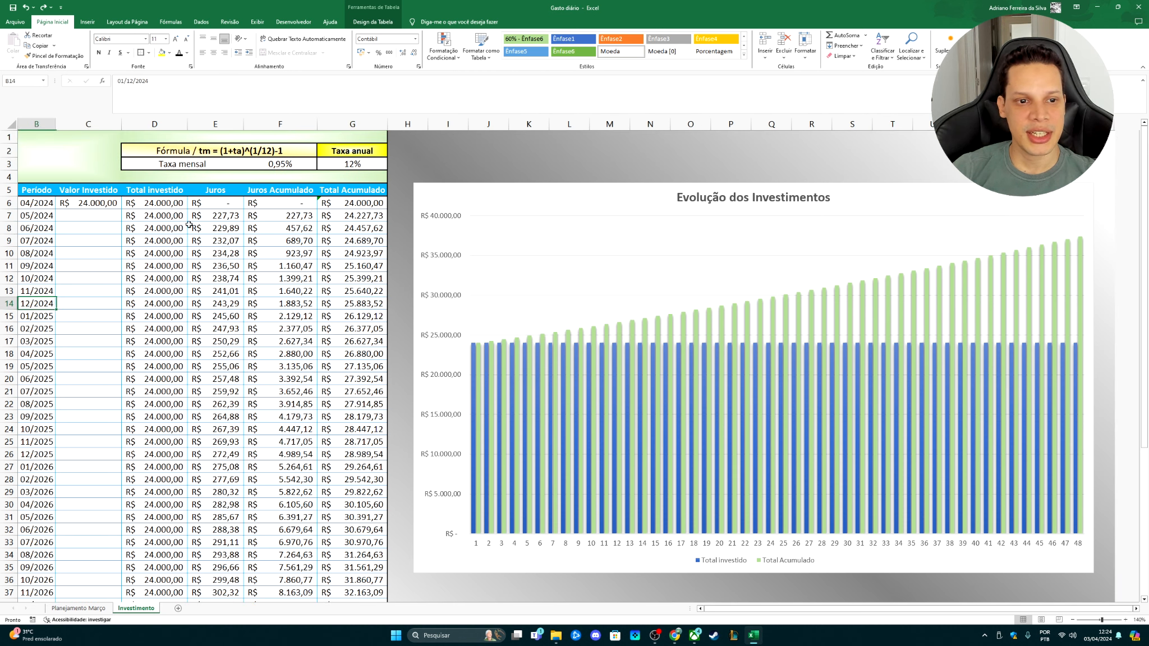
scroll(189, 225, "down", 2)
key("Right")
key("Right")
key("Right")
key("Right")
key("ctrl+Down")
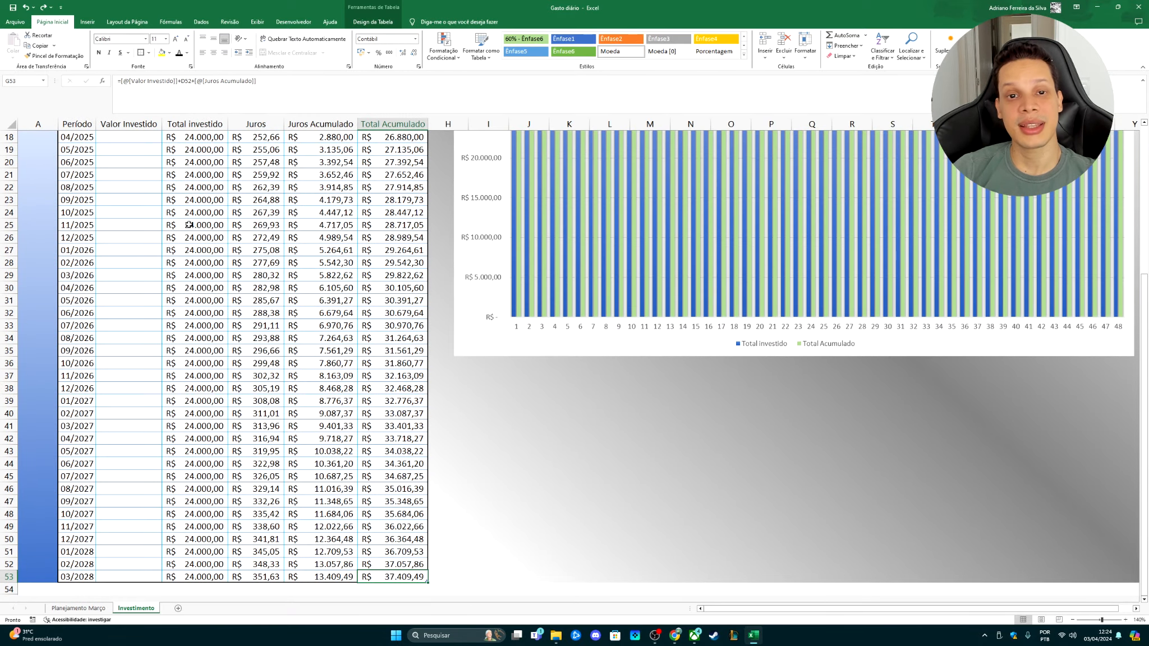
Set the Taxa anual in G3 to 8% and inspect the Total Acumulado series in the chart
key("ctrl+Up")
key("ctrl+Up")
key("ctrl+Up")
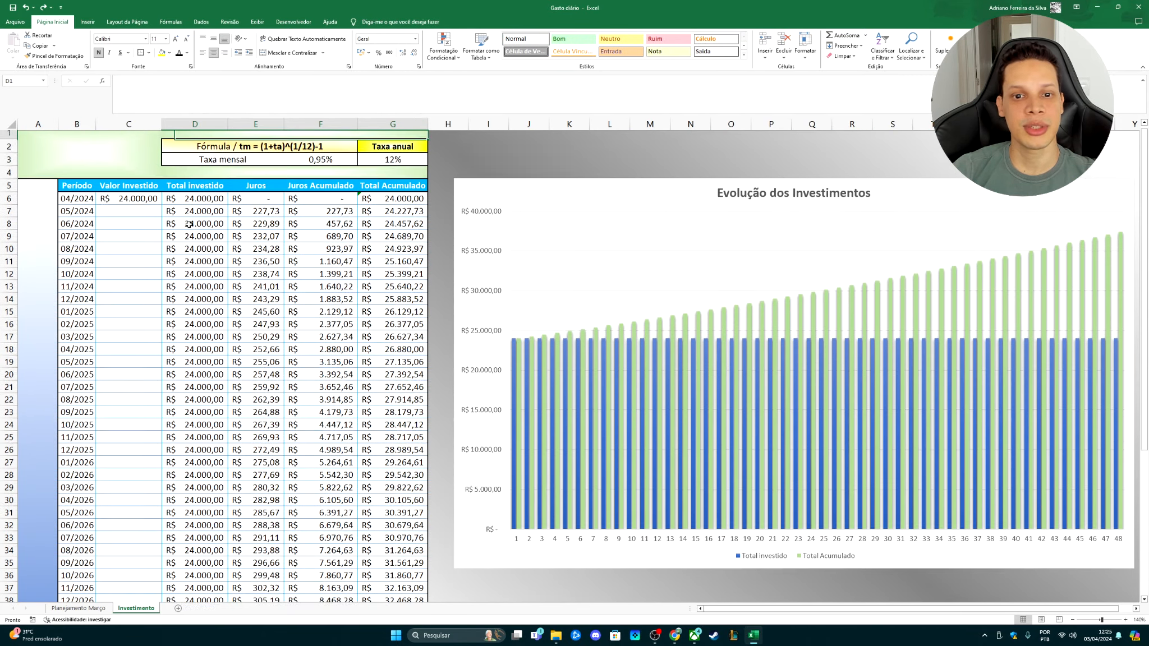
key("Down")
type("8")
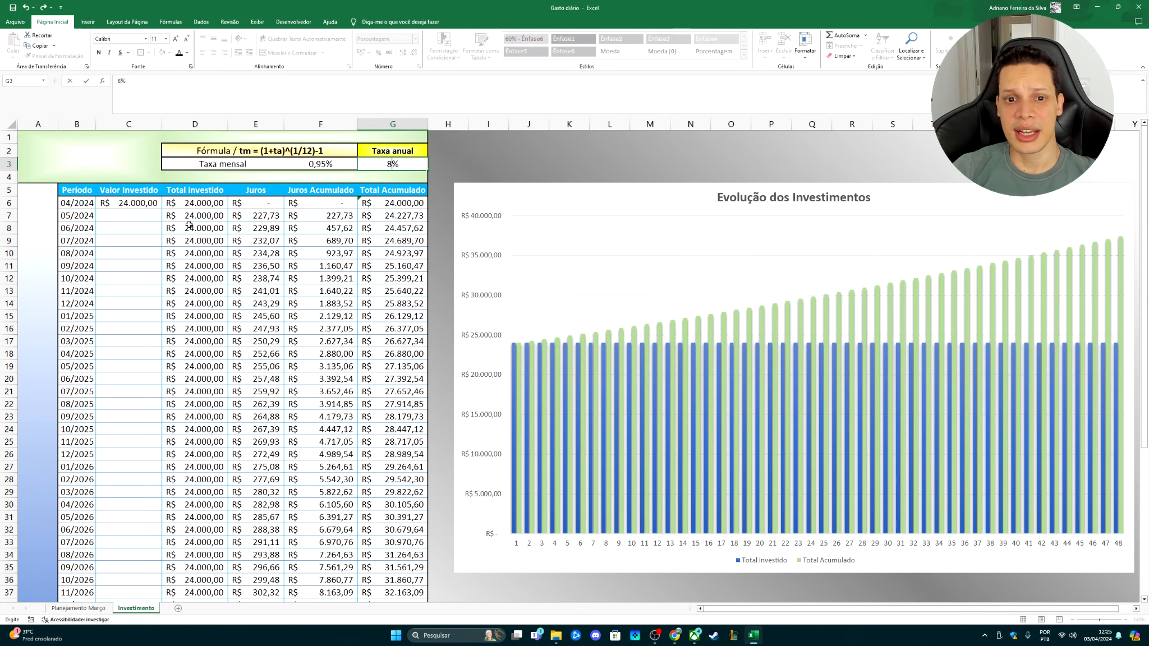
key("Return")
key("Right")
key("Left")
key("Left")
key("Left")
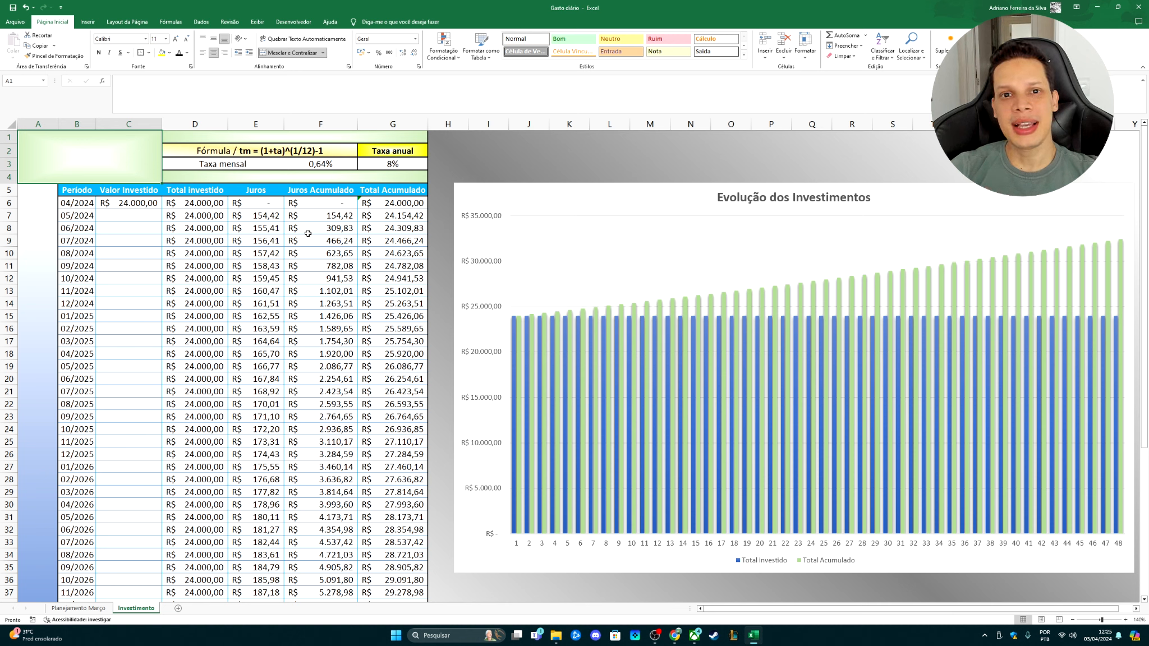
left_click(1121, 256)
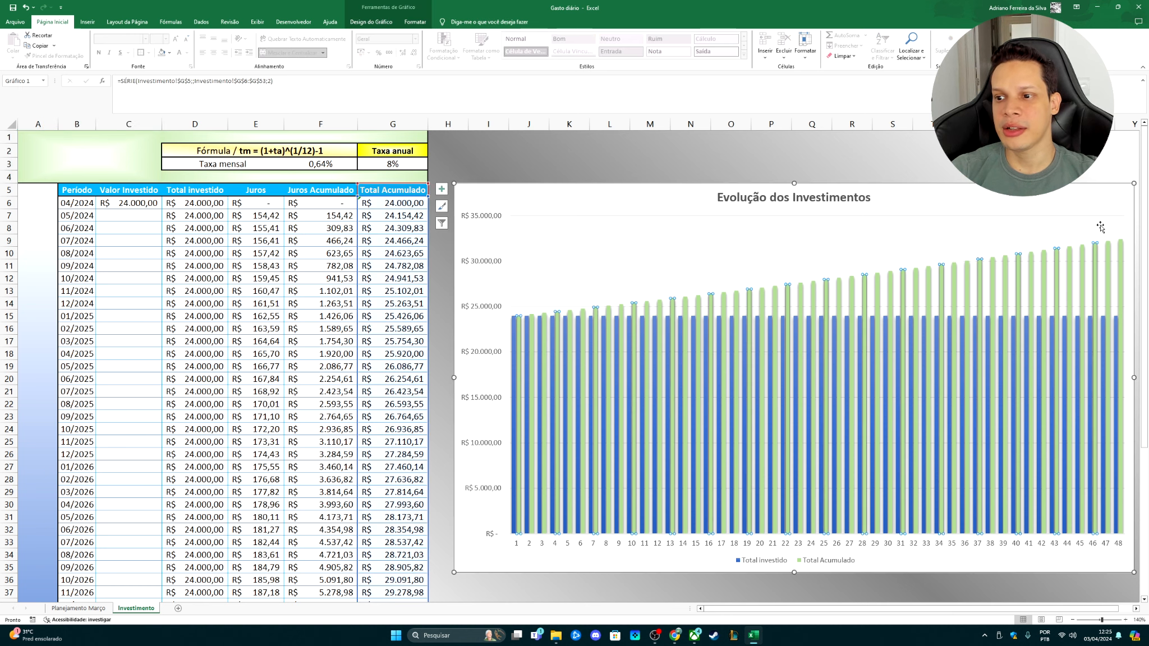
Set the Taxa anual in G3 back to 12%
left_click(420, 167)
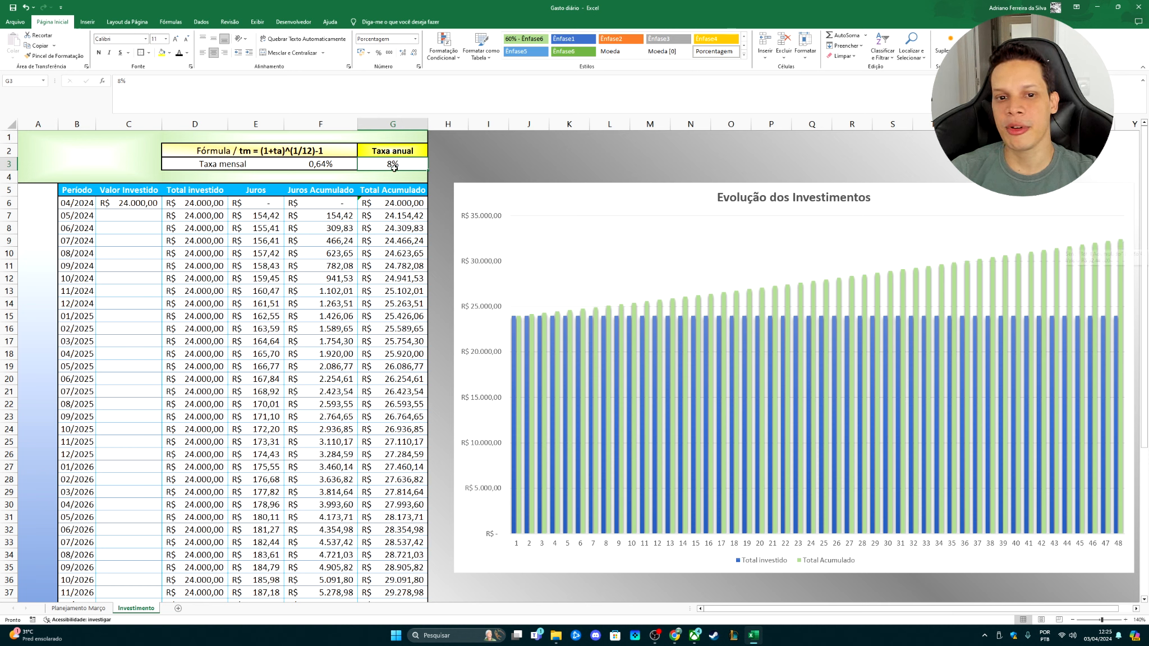
mouse_move(1121, 256)
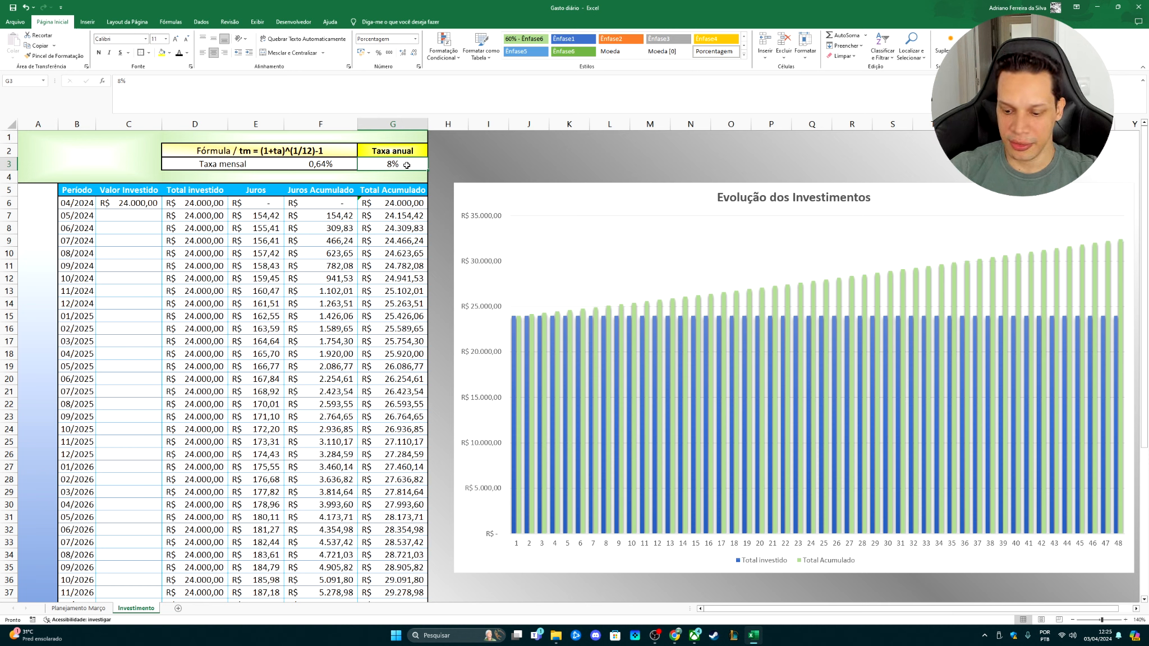
type("12")
key("Return")
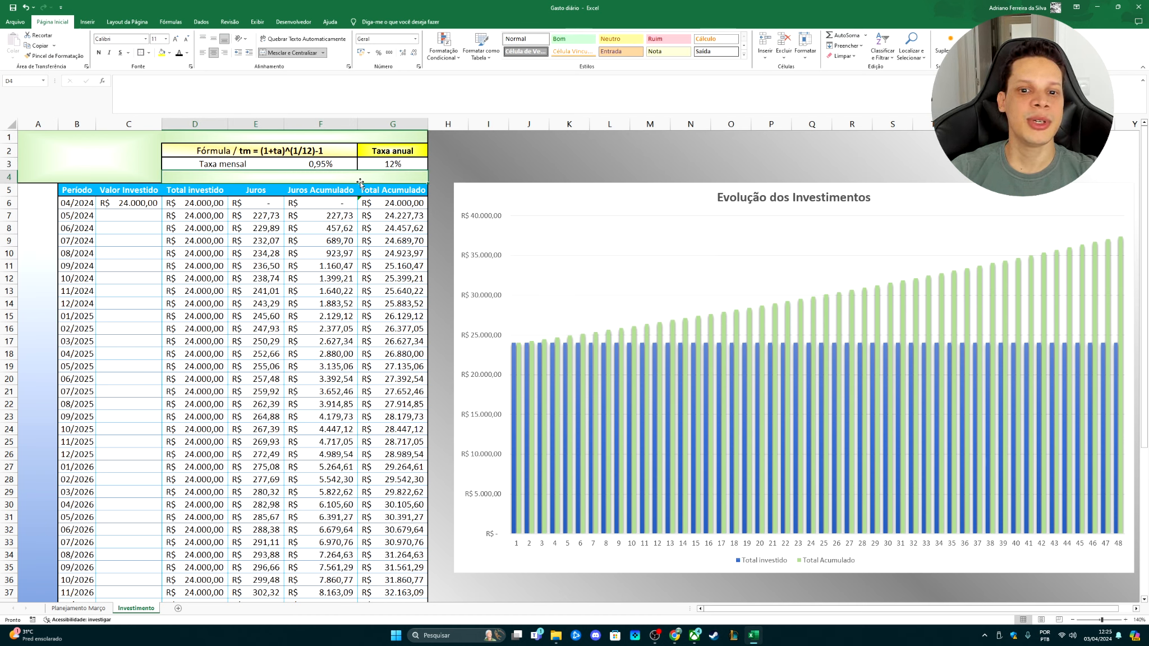
left_click(389, 165)
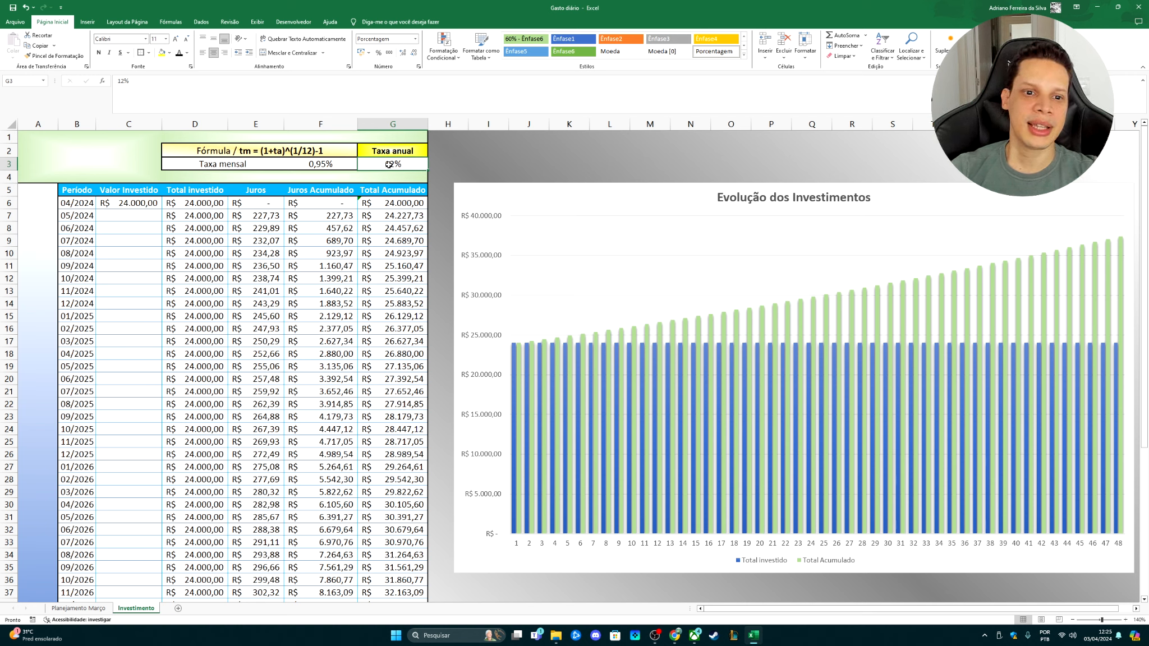
Replace the Valor Investido in C6 with 500 for 04/2024 and enter 400 for 05/2024 in C7
left_click(150, 203)
key("Delete")
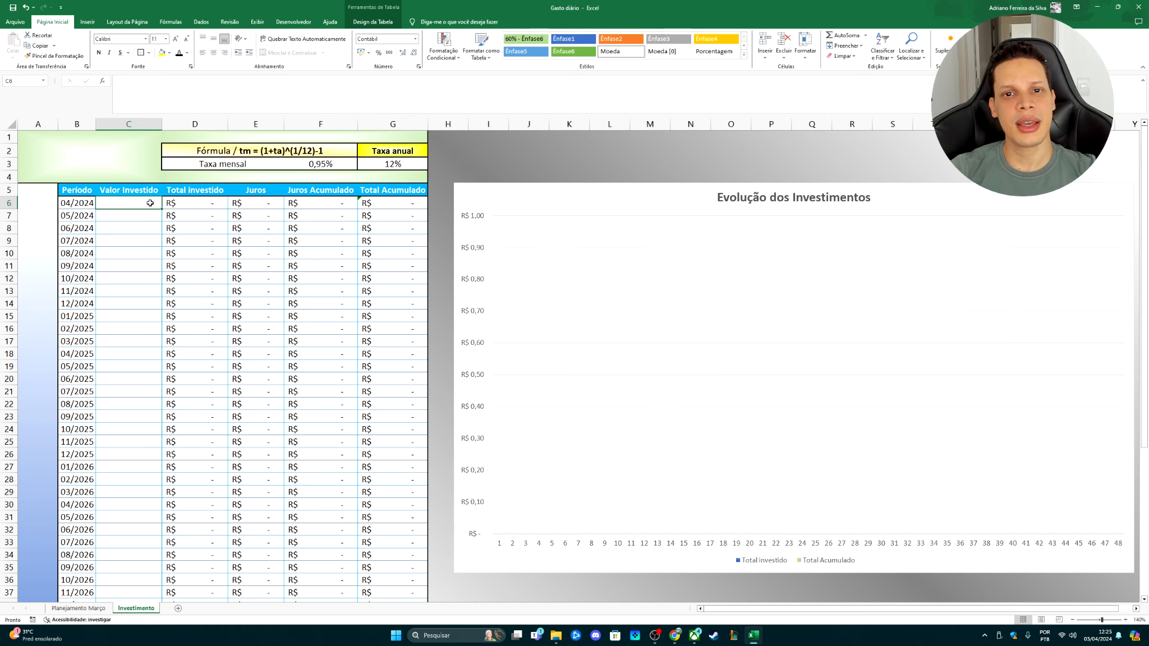
type("500")
key("Return")
type("400")
key("Return")
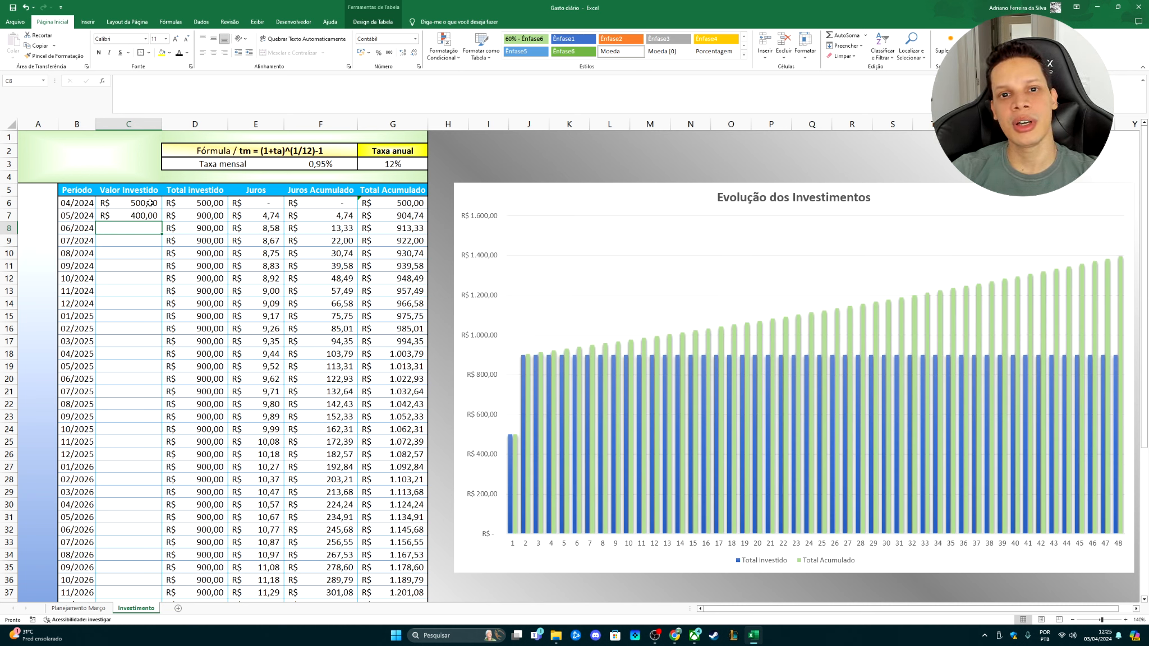
Open the Planejamento Março sheet and look over the Ganho mensal and Investir rows in the Item and Valor table
left_click(79, 608)
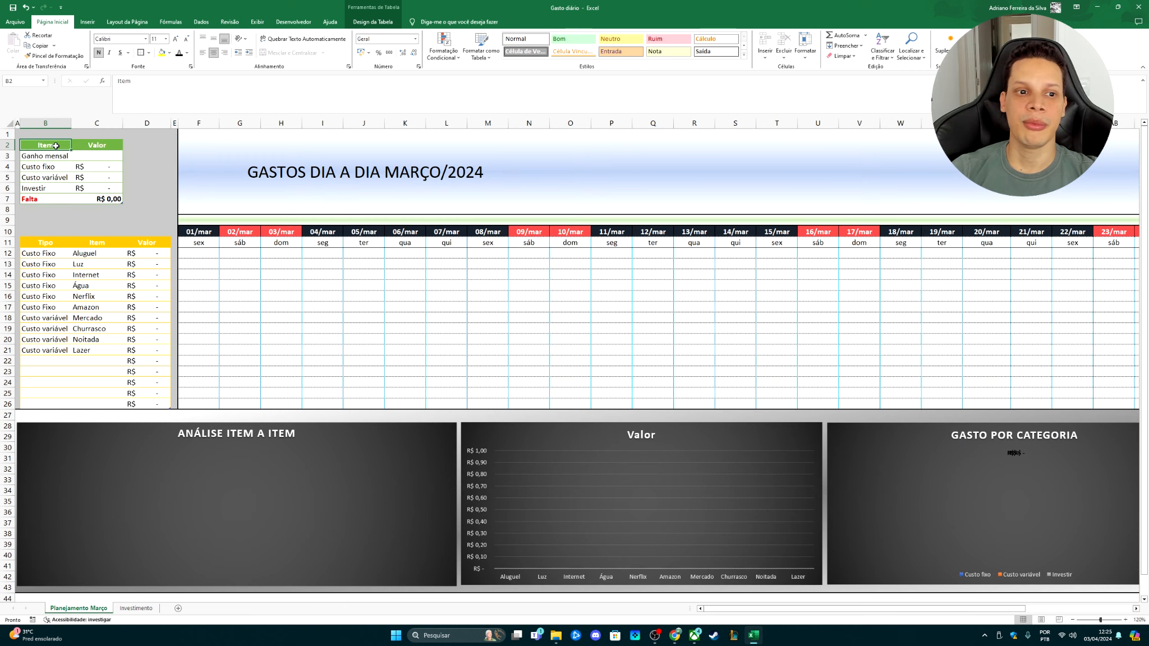
key("ctrl+a")
left_click(57, 154)
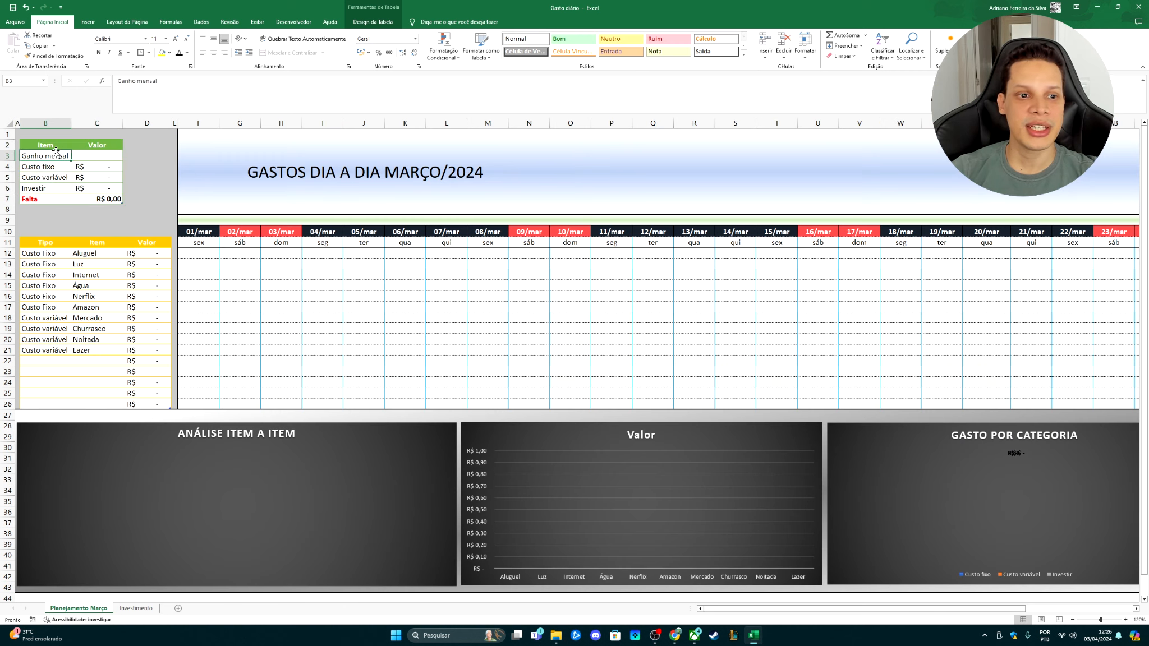
left_click(97, 187)
left_click(43, 146)
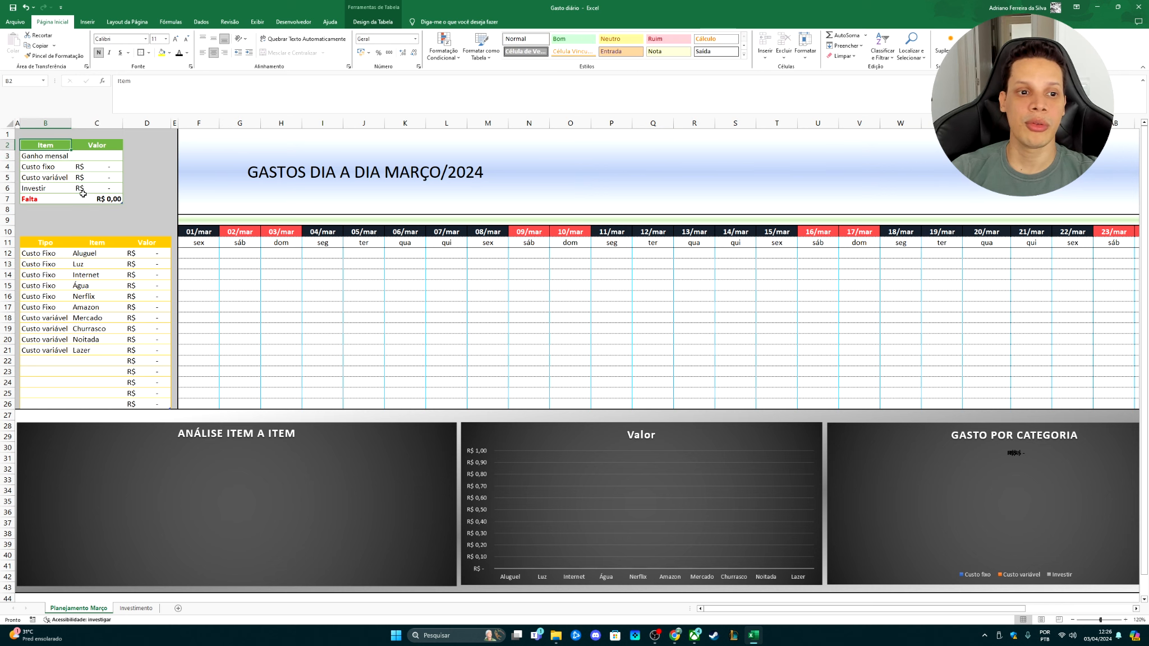
Return to the Investimento sheet and review the invested values, Juros, Total Acumulado, Taxa anual and the monthly rate formula heading
left_click(136, 610)
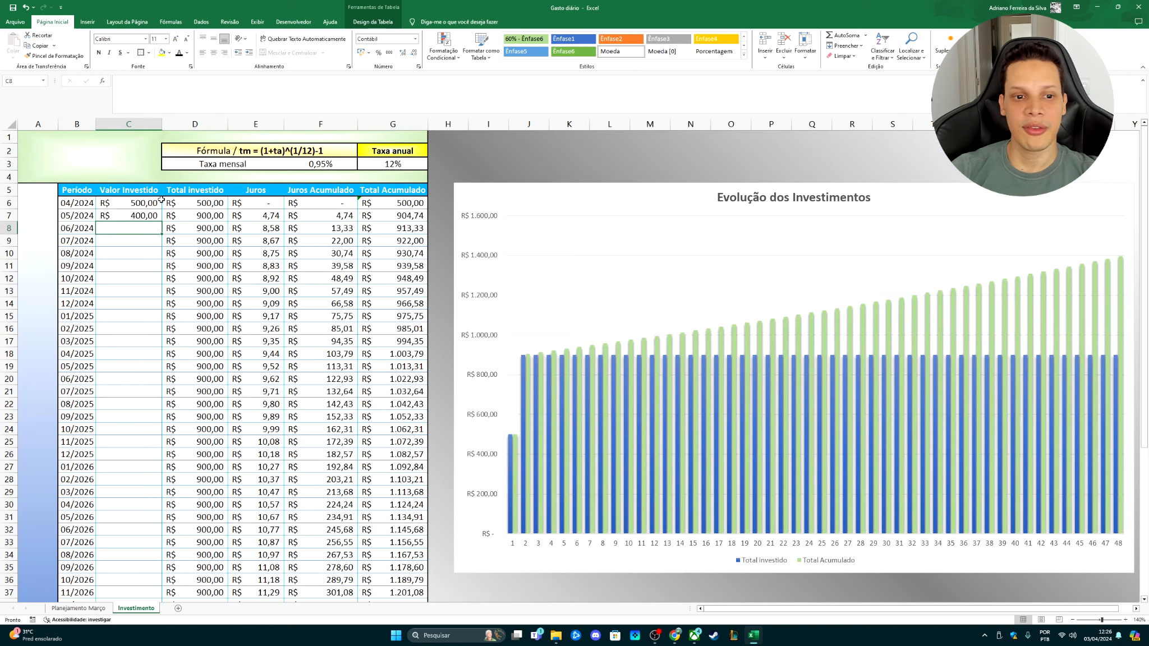
left_click(149, 203)
left_click(139, 216)
left_click_drag(129, 227, 202, 228)
left_click_drag(389, 215, 368, 118)
left_click_drag(266, 201, 272, 456)
left_click(337, 264)
left_click(385, 159)
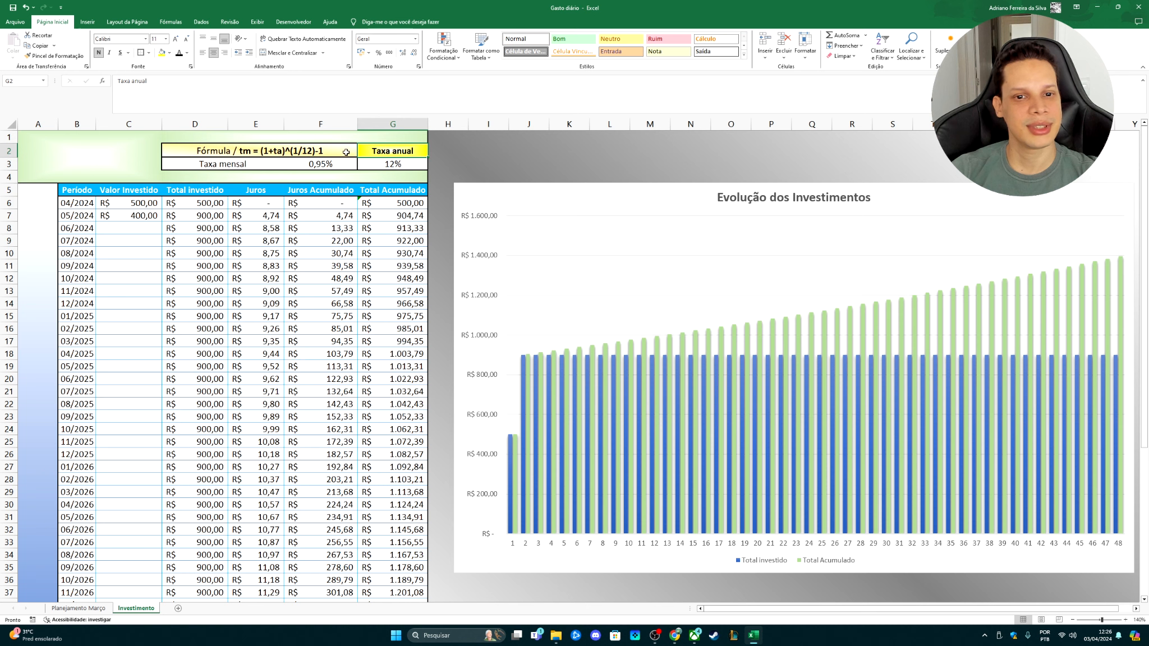
left_click(346, 152)
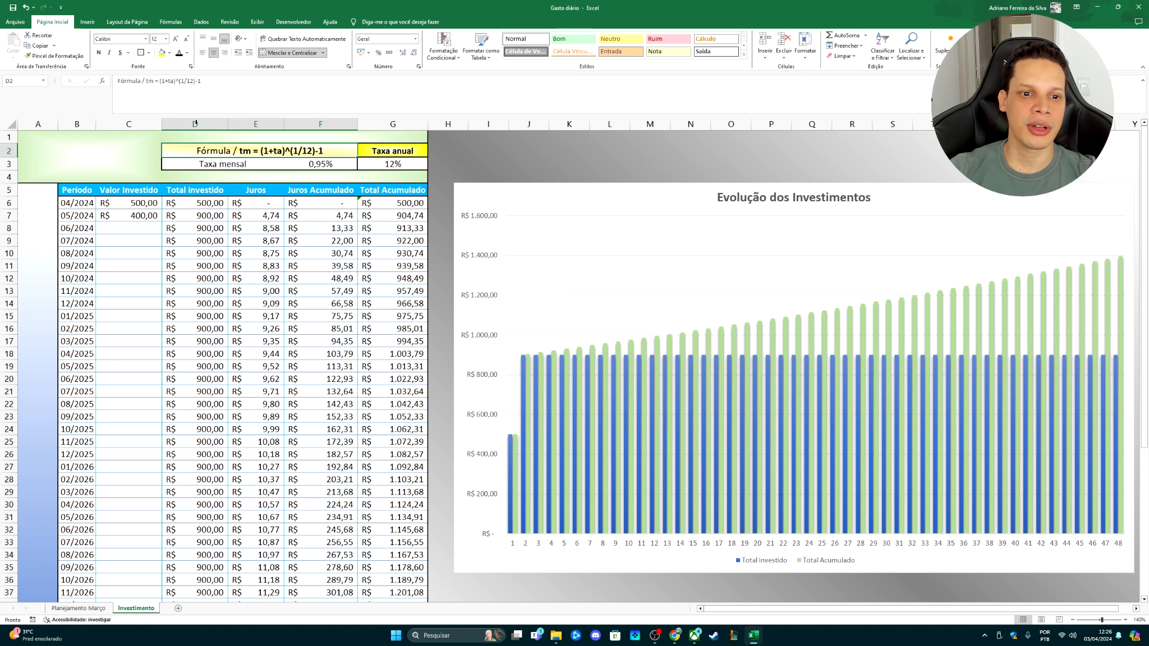
Clear the Valor Investido entries for 04/2024 and 05/2024, and select the monthly rate formula heading
left_click_drag(146, 204, 133, 214)
key("Delete")
left_click(214, 153)
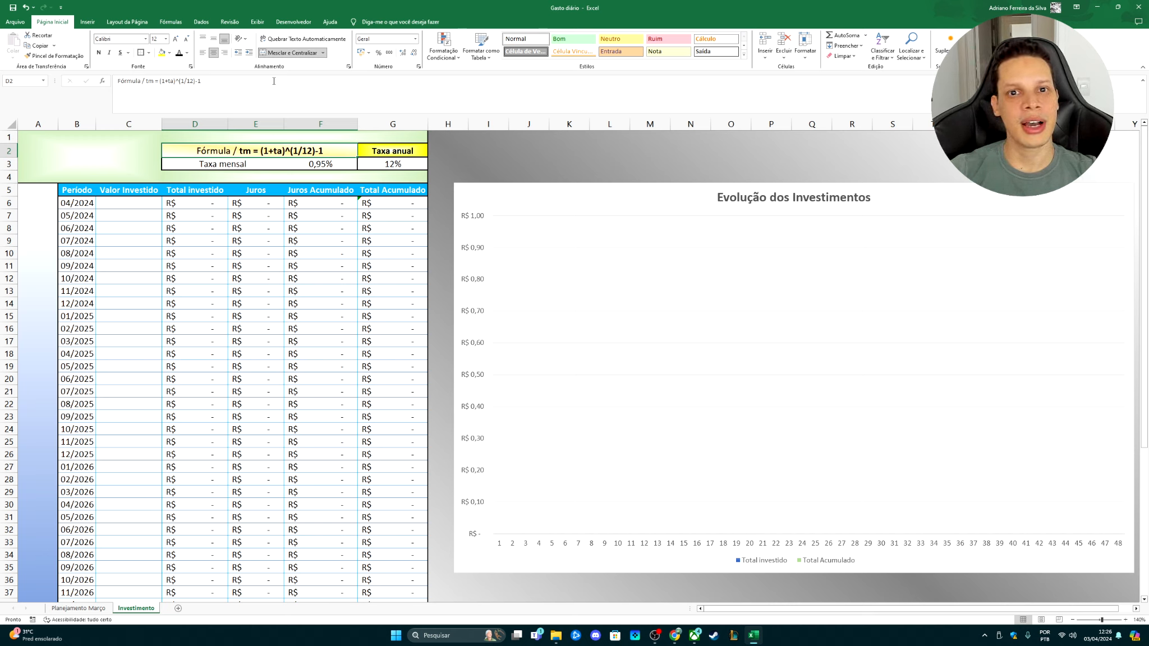
Switch to Chrome, search Google for "calculadora juros compostos" and open the Investidor Sardinha calculator at its Valor inicial field
left_click(675, 636)
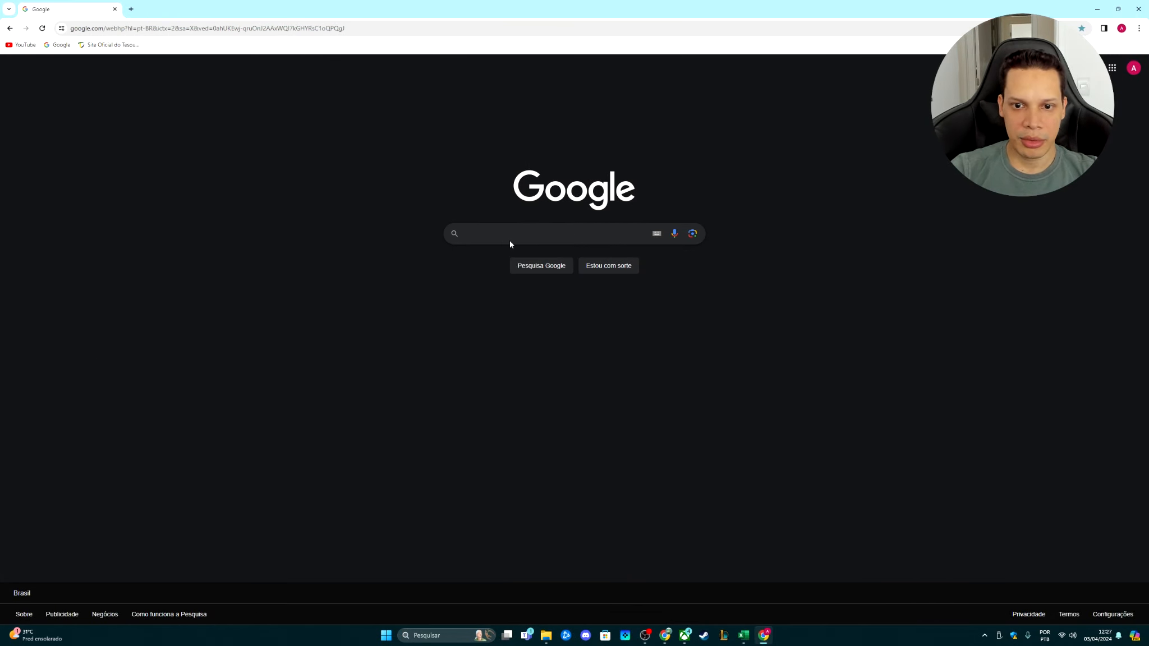
left_click(514, 239)
type("cla")
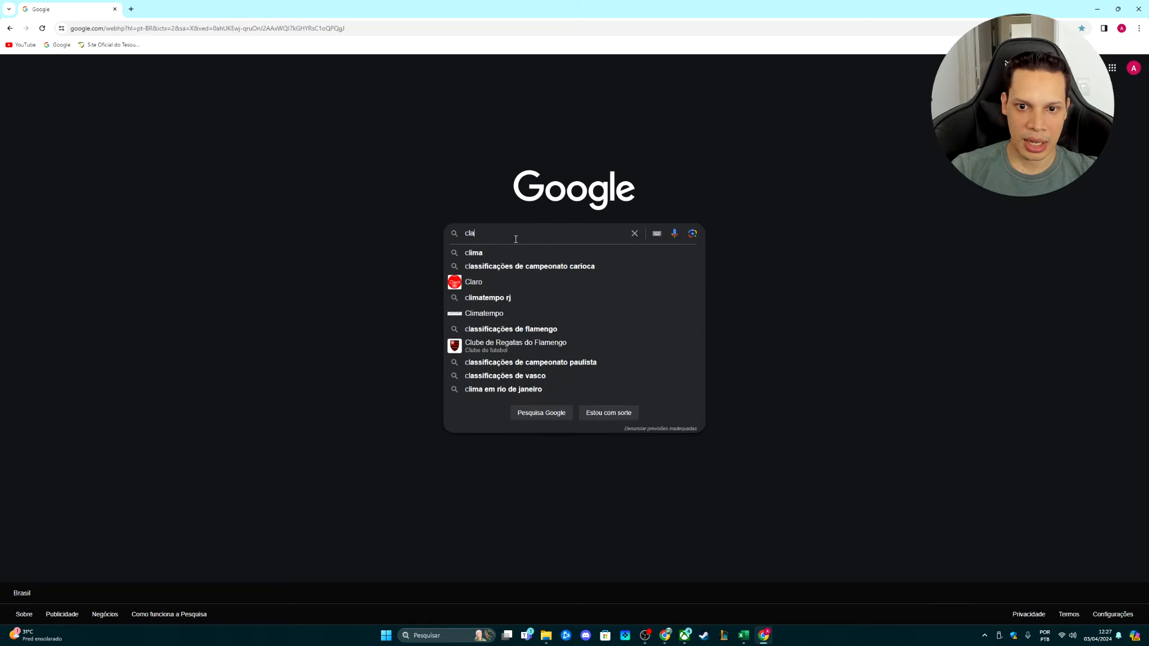
key("BackSpace")
key("BackSpace")
type("alculadora jur")
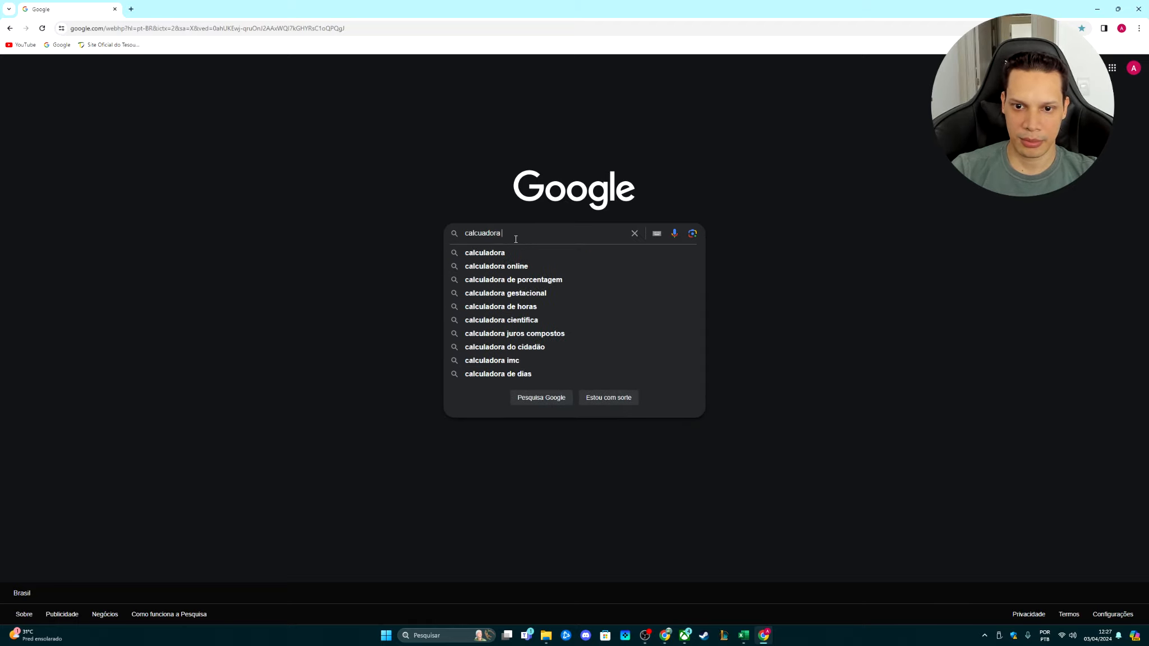
type("o")
key("Down")
key("Return")
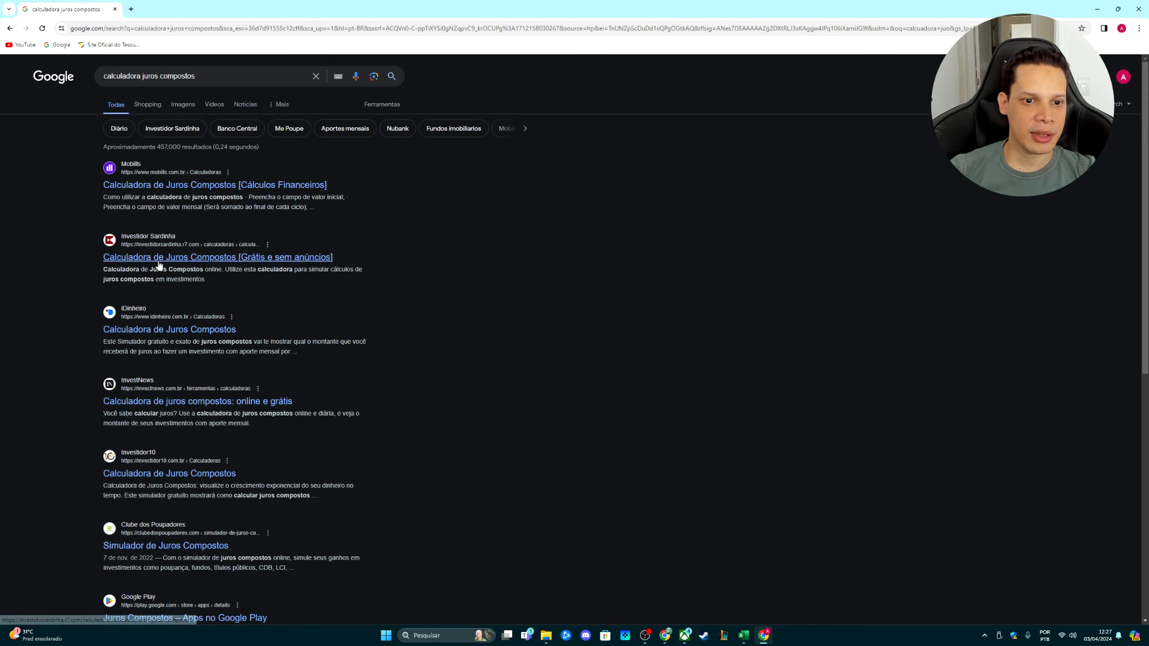
left_click(256, 258)
left_click(437, 164)
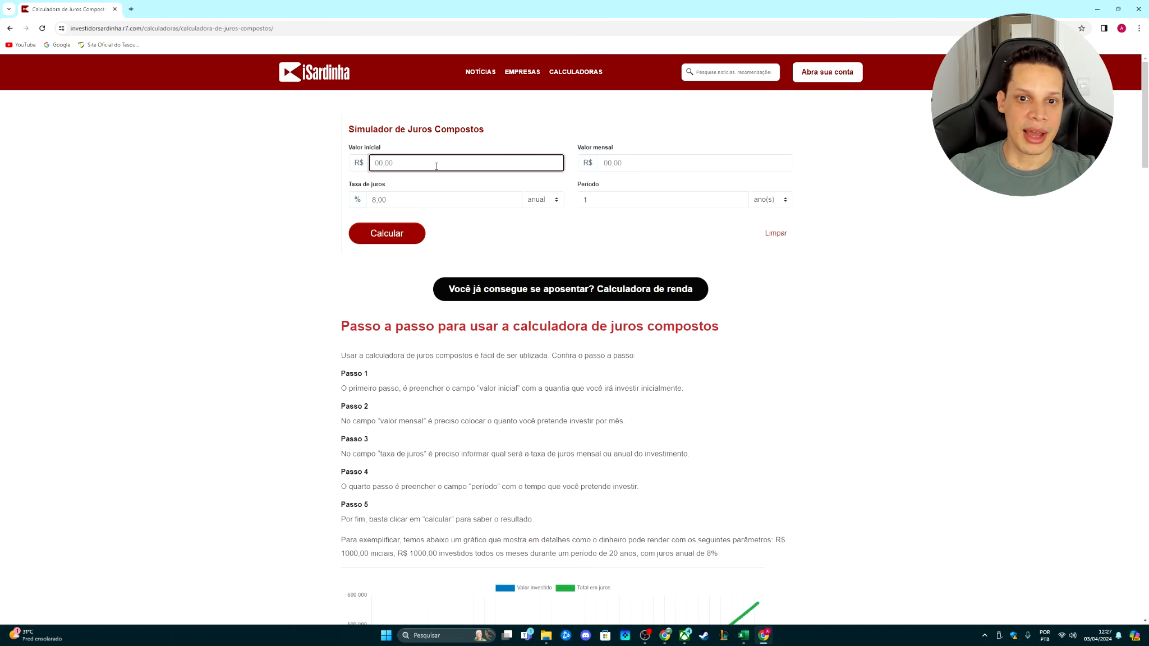
Switch back to Excel, enter 1000 as the Valor Investido for 04/2024 and try to copy it to the following months
left_click(746, 632)
left_click(124, 201)
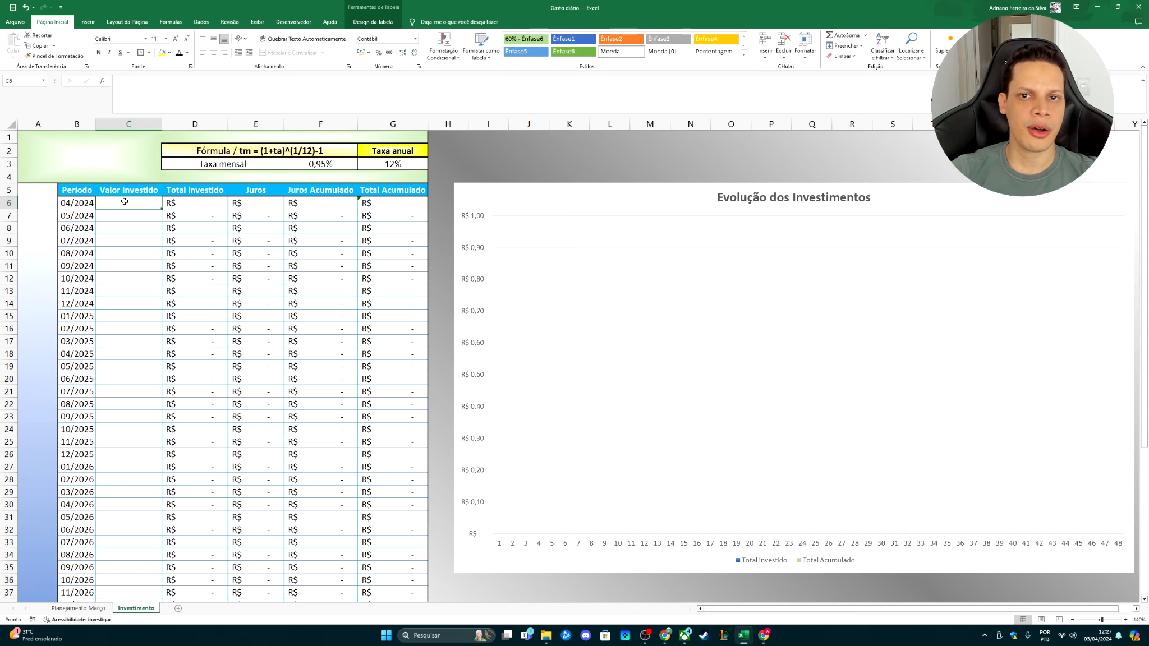
type("1000")
key("Return")
key("Up")
key("ctrl+c")
key("Down")
key("ctrl+shift+Down")
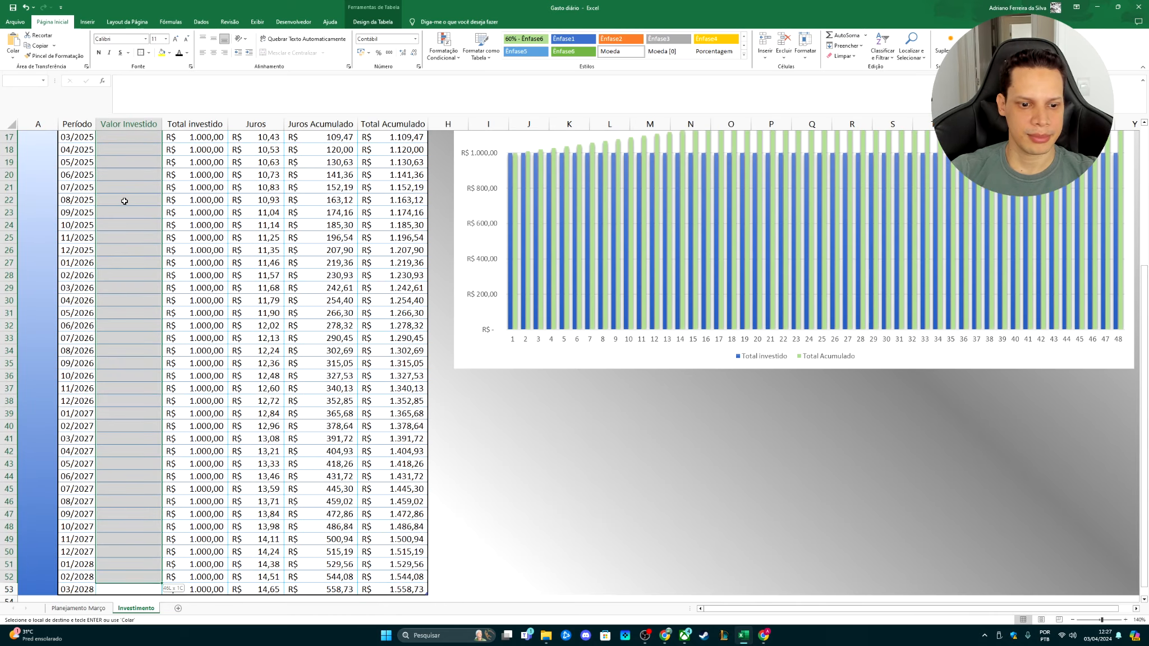
key("shift+Down")
key("Up")
Enter 500 as the Valor Investido in C6 and copy it to every month through 03/2028
type("500")
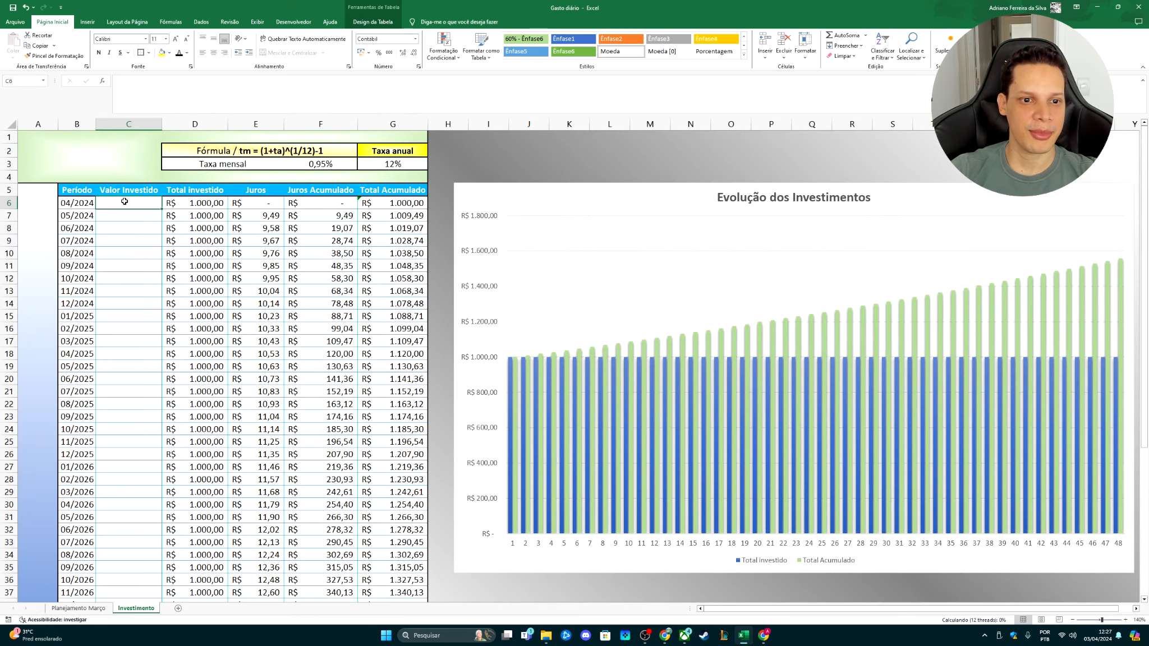
key("Return")
key("Up")
key("ctrl+c")
key("Down")
key("ctrl+shift+Down")
key("ctrl+v")
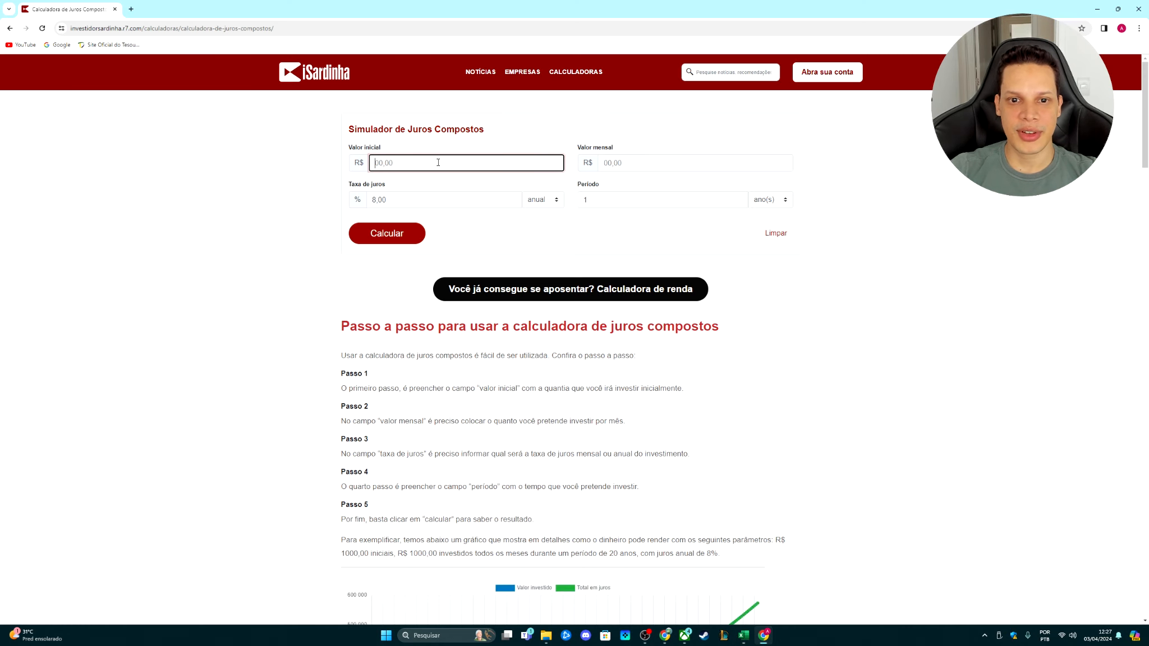
Switch to the compound interest calculator in Chrome and set both Valor inicial and Valor mensal to 500,00
type("50")
key("Tab")
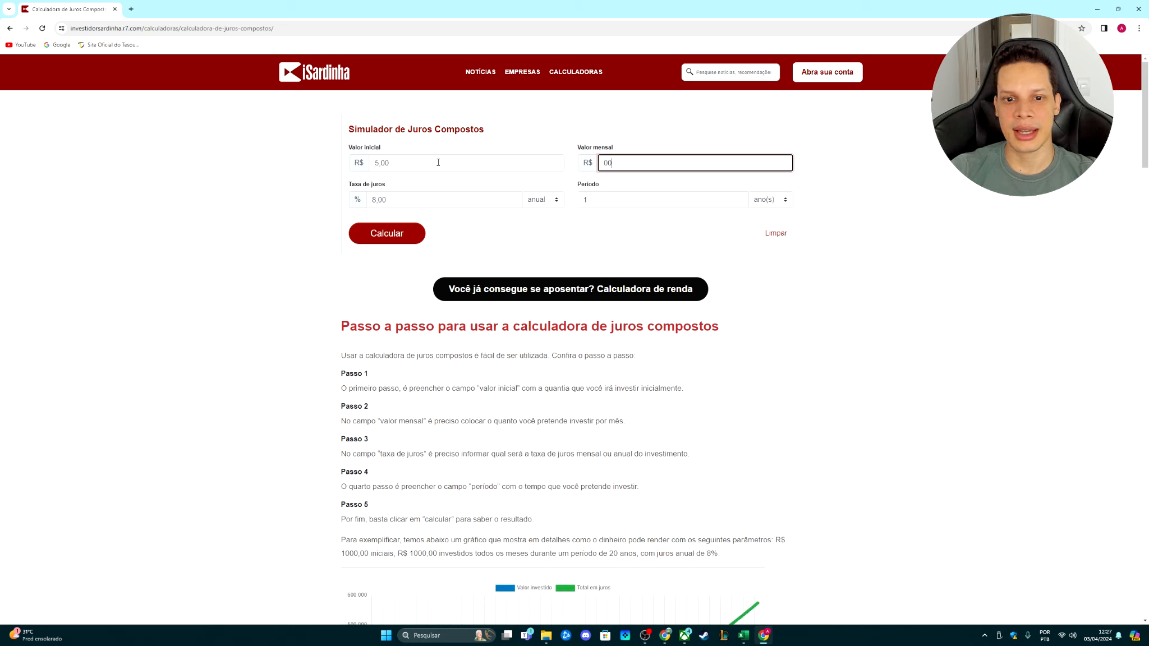
left_click(438, 163)
key("BackSpace")
key("BackSpace")
type("50000")
key("Tab")
type("5000")
key("Tab")
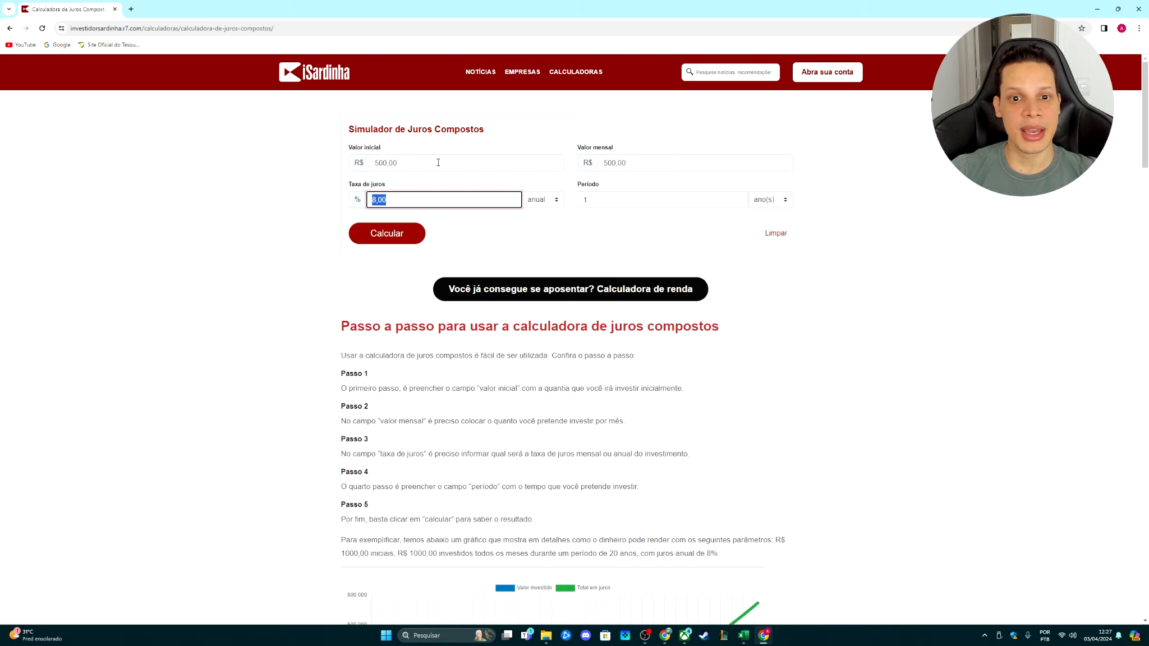
Set Taxa de juros to 12% anual and Período to 4 anos, and calculate the result
type("12")
key("Tab")
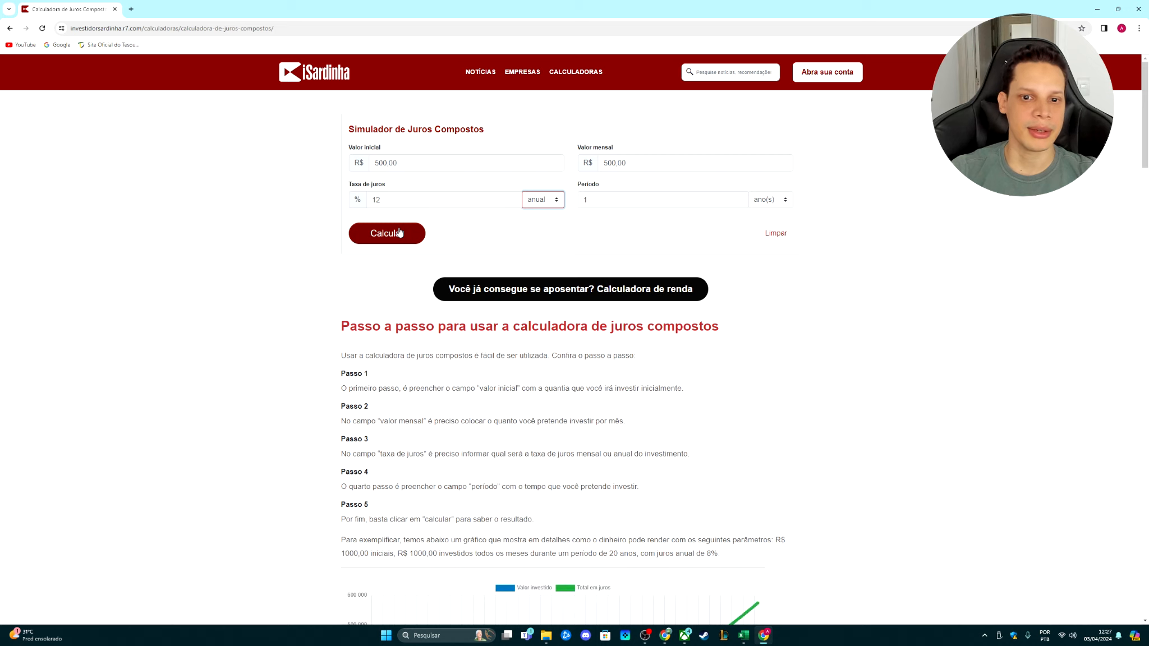
left_click(406, 246)
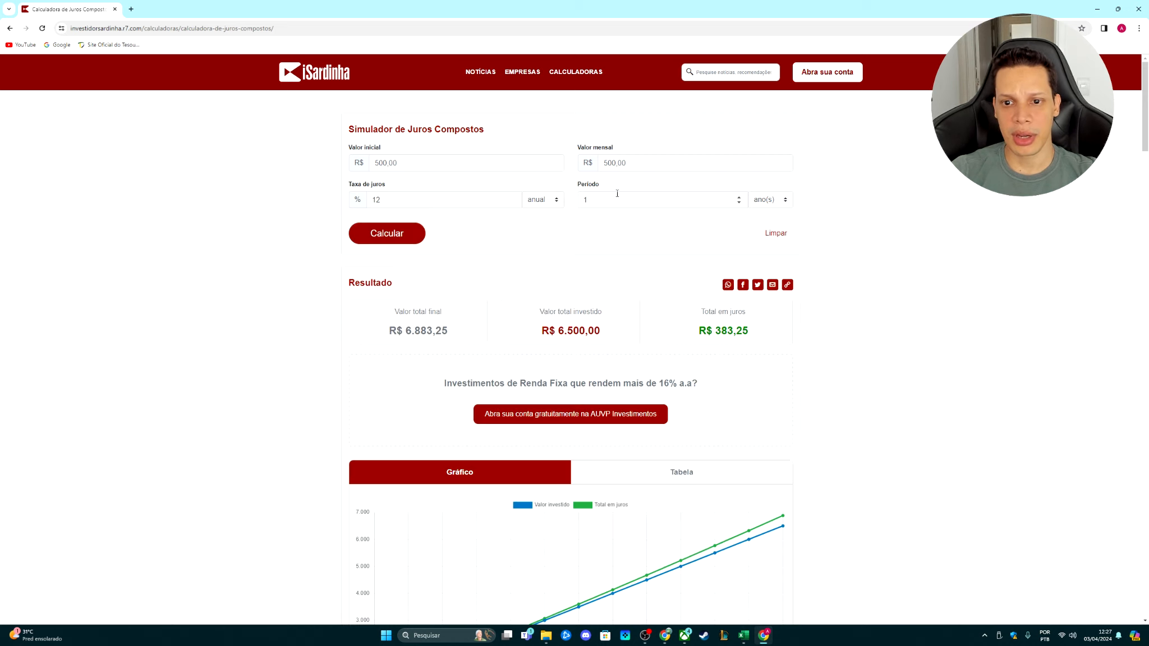
left_click(739, 201)
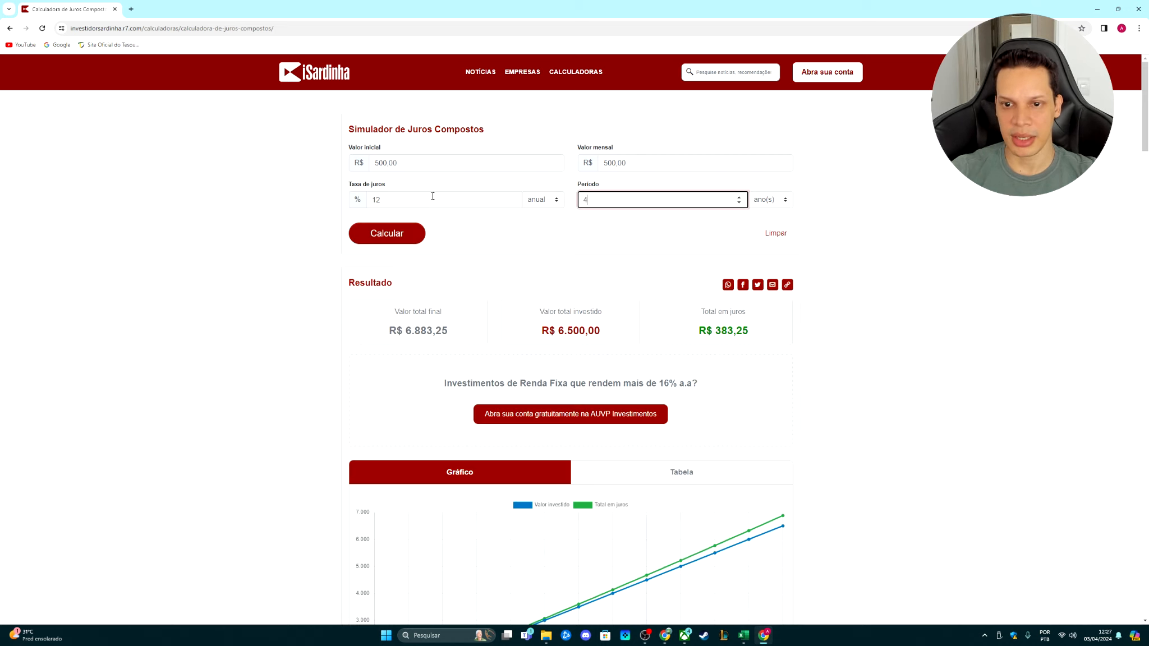
key("Tab")
left_click(396, 230)
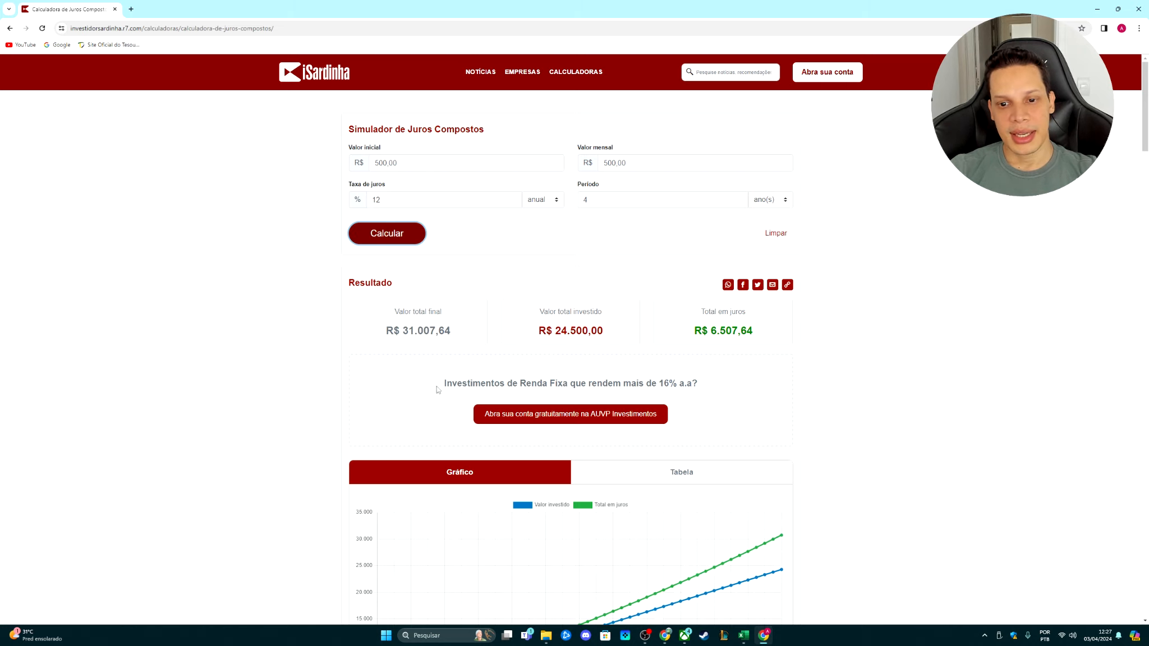
Compare the calculator's Valor total final with the Total Acumulado for 03/2028 in Excel, and go back to the table's first month
left_click_drag(397, 331, 460, 332)
left_click(396, 340)
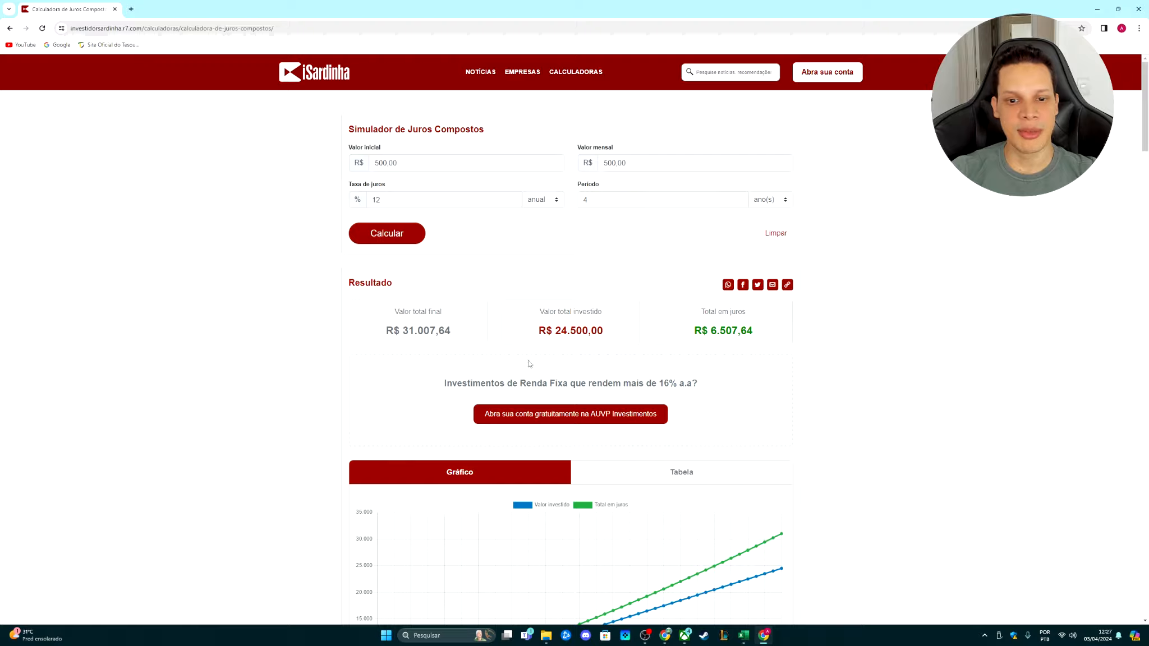
key("alt+Tab")
scroll(158, 274, "down", 5)
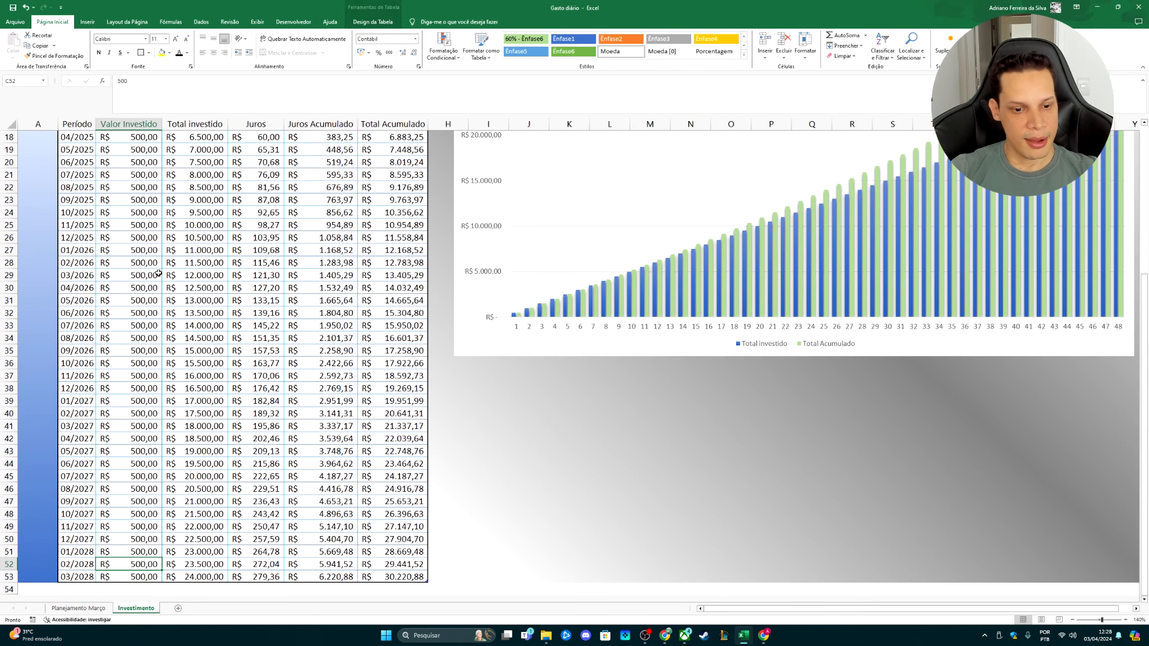
left_click_drag(403, 577, 261, 564)
left_click(259, 442)
key("ctrl+Up")
key("ctrl+Left")
key("ctrl+Up")
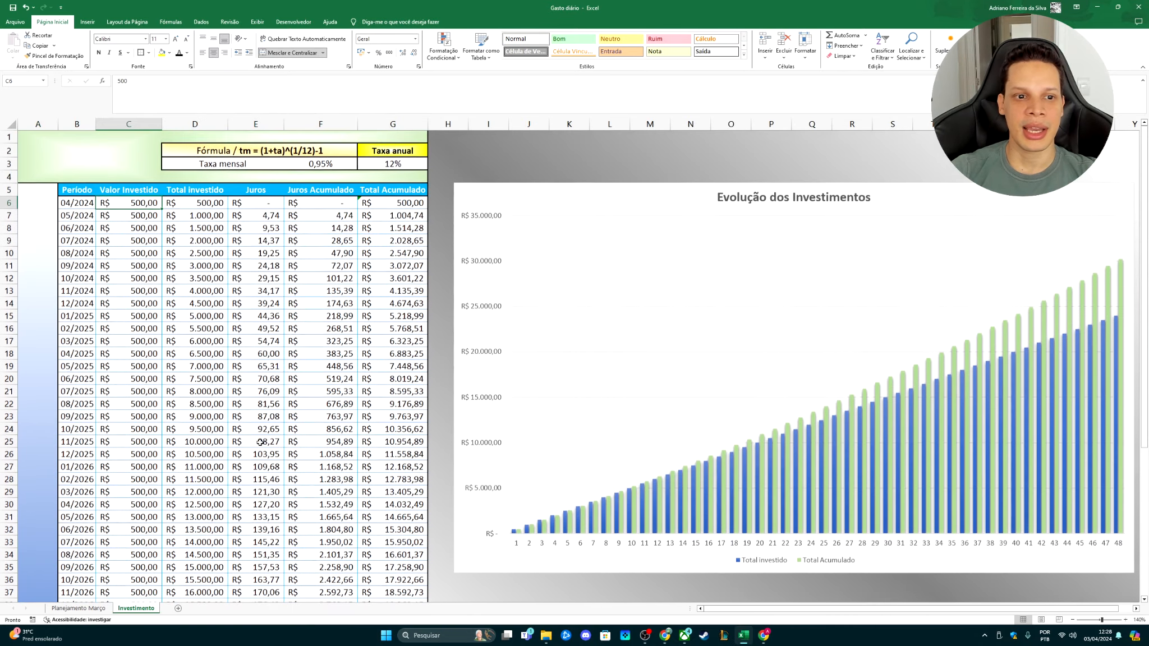
key("Down")
key("Down")
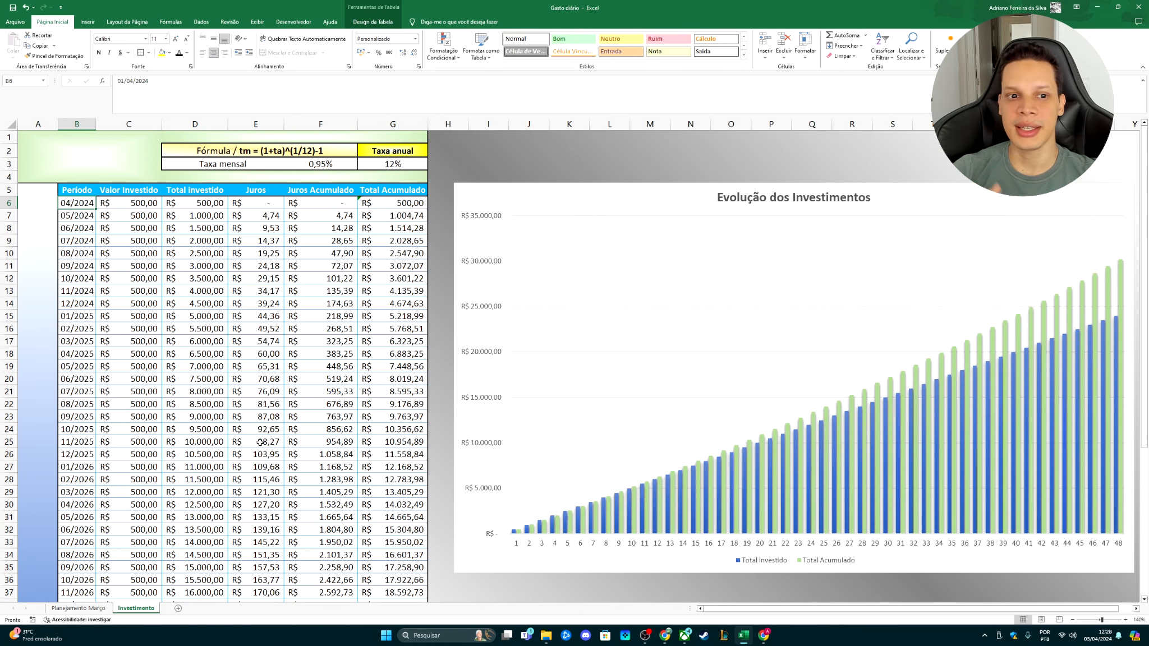
Copy the table's last row, 03/2028, into row 54 to add one more period
key("ctrl+Down")
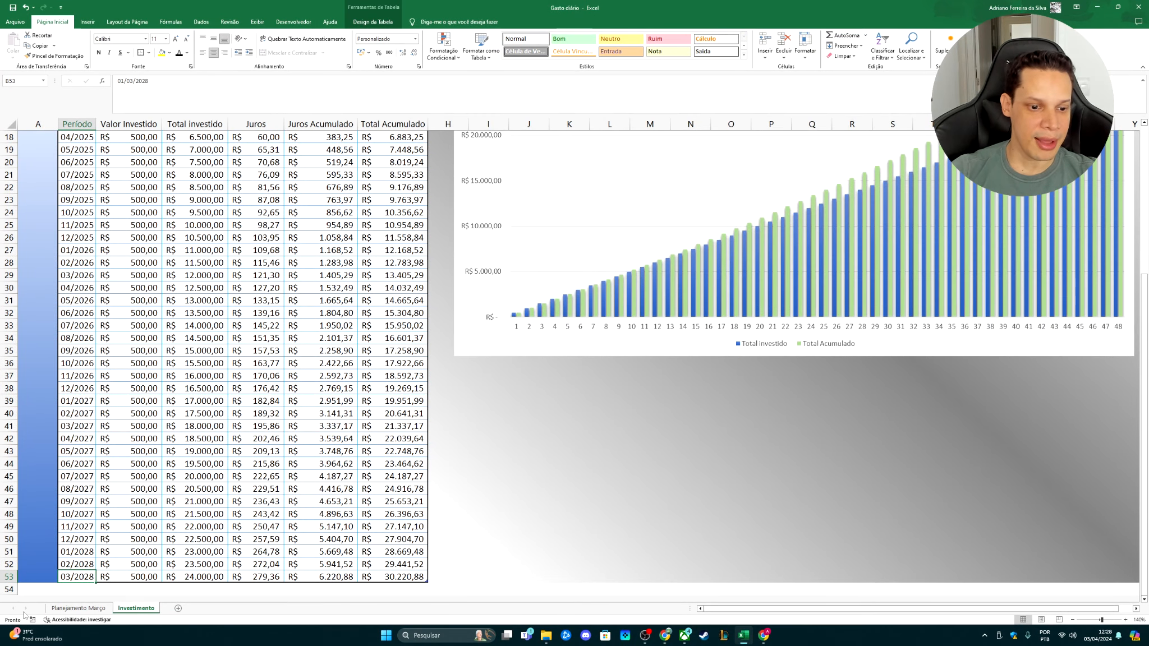
key("ctrl+shift+Right")
key("ctrl+c")
key("Down")
key("ctrl+v")
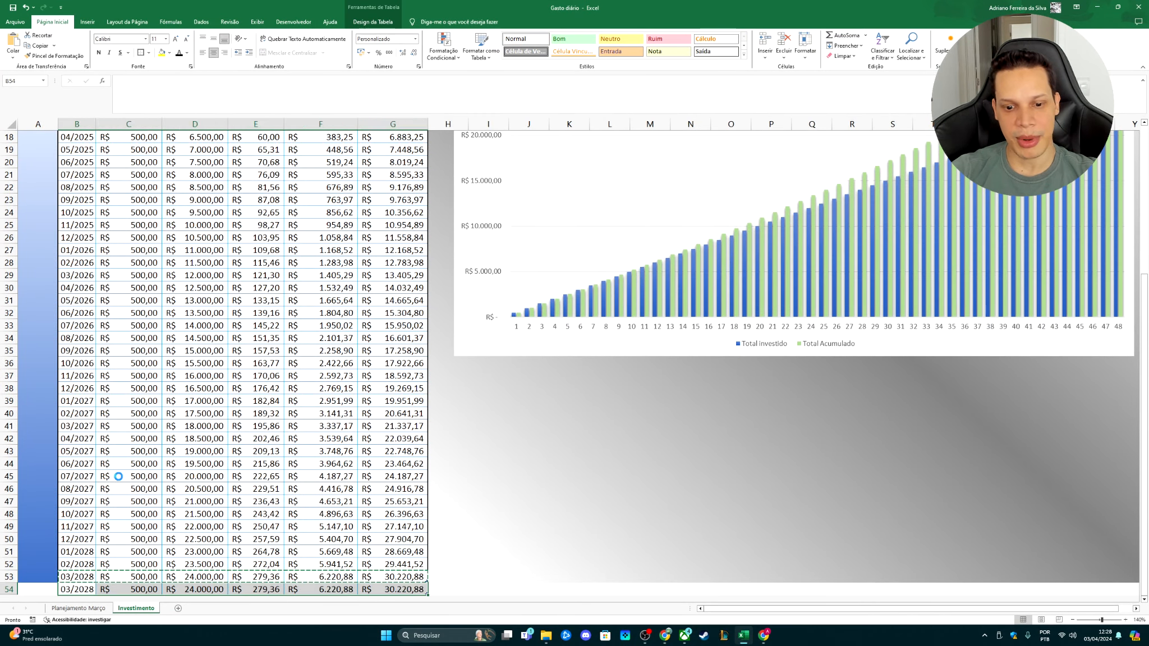
Check the Total Acumulado in G54 against the Valor total final in the Chrome calculator
key("Right")
key("Right")
key("Right")
key("Right")
key("Right")
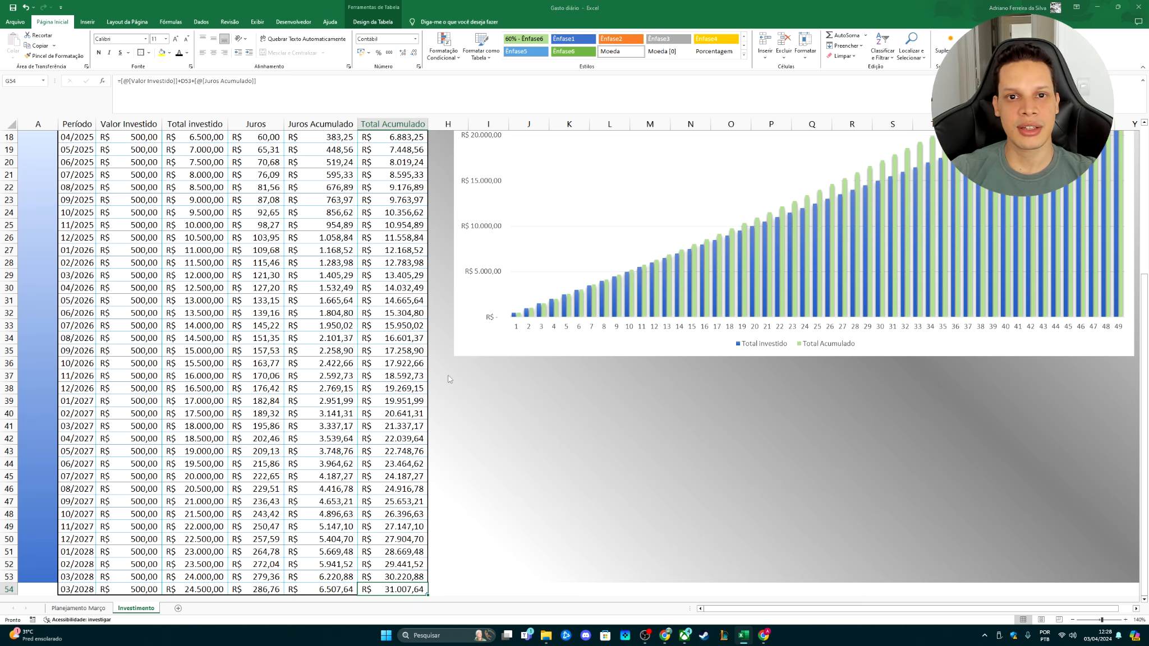
key("alt+Tab")
left_click_drag(395, 332, 460, 332)
left_click(461, 334)
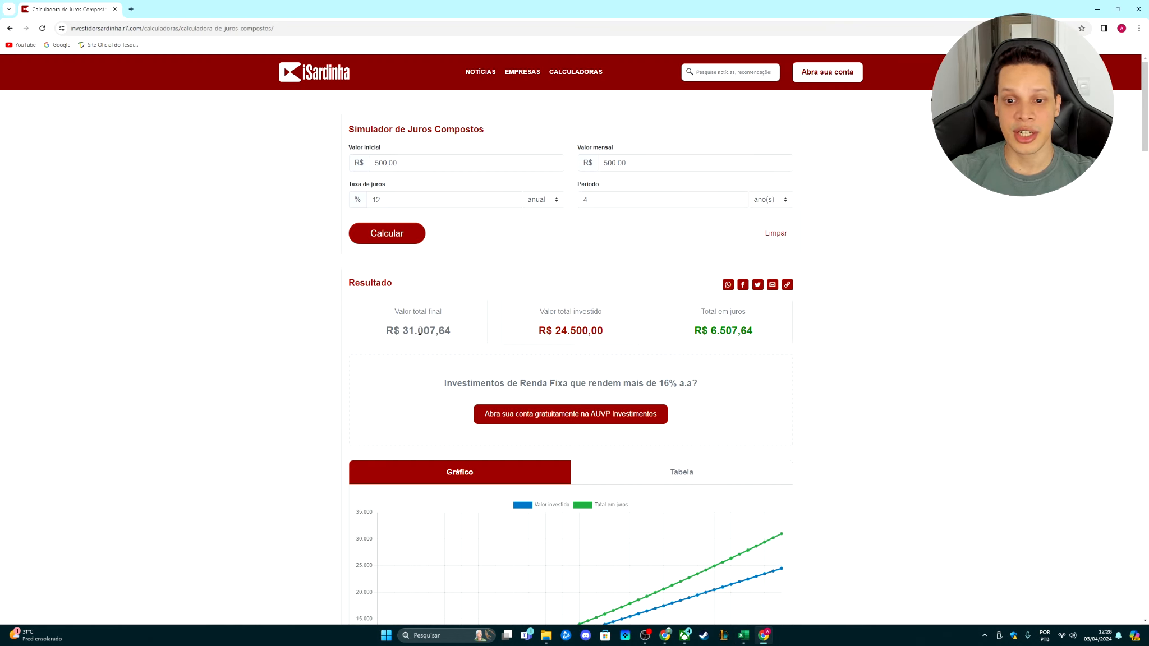
Show the calculator's result as a Tabela and look over its monthly Juros, Total Investido and Total Acumulado
left_click(652, 469)
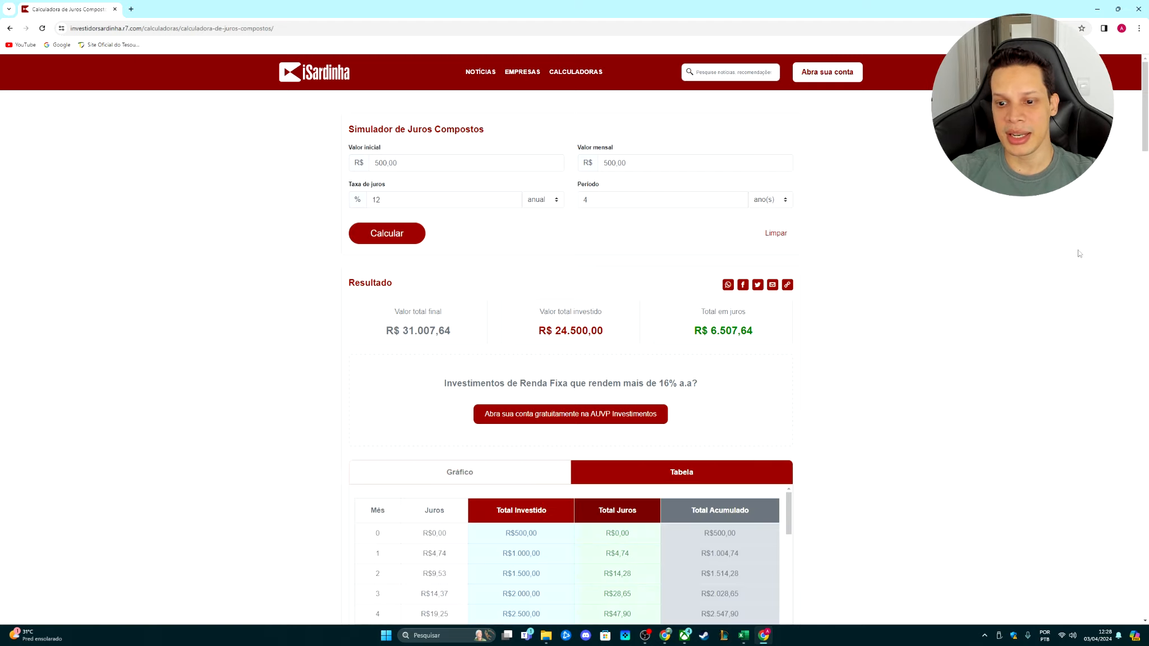
scroll(823, 189, "down", 5)
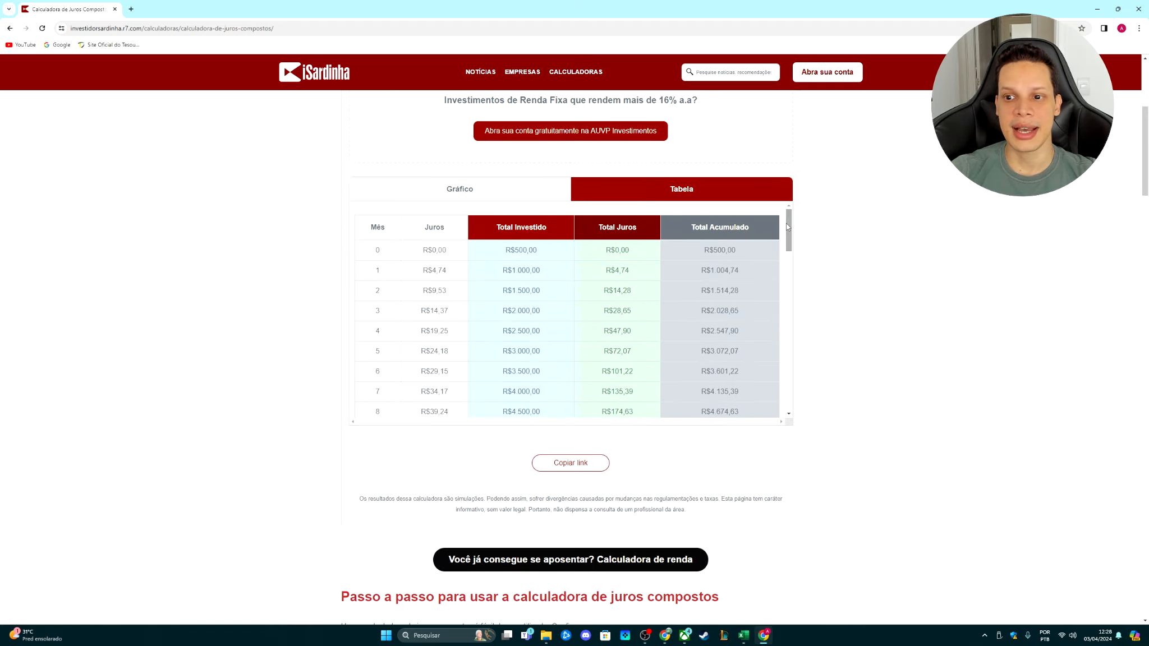
mouse_move(789, 227)
left_mouse_down()
mouse_move(789, 309)
mouse_move(788, 213)
left_mouse_up()
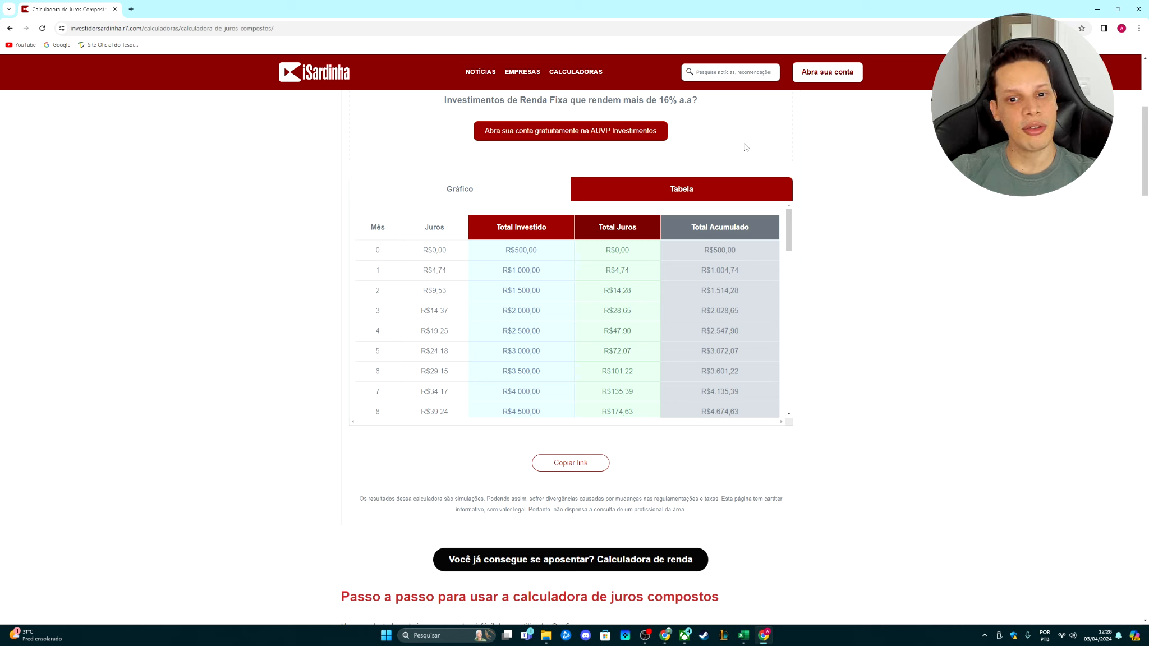
Switch back to Excel and return to the first Valor Investido entry, 04/2024, to view the table and chart
key("alt+Tab")
left_click(152, 234)
left_click(125, 198)
key("ctrl+Up")
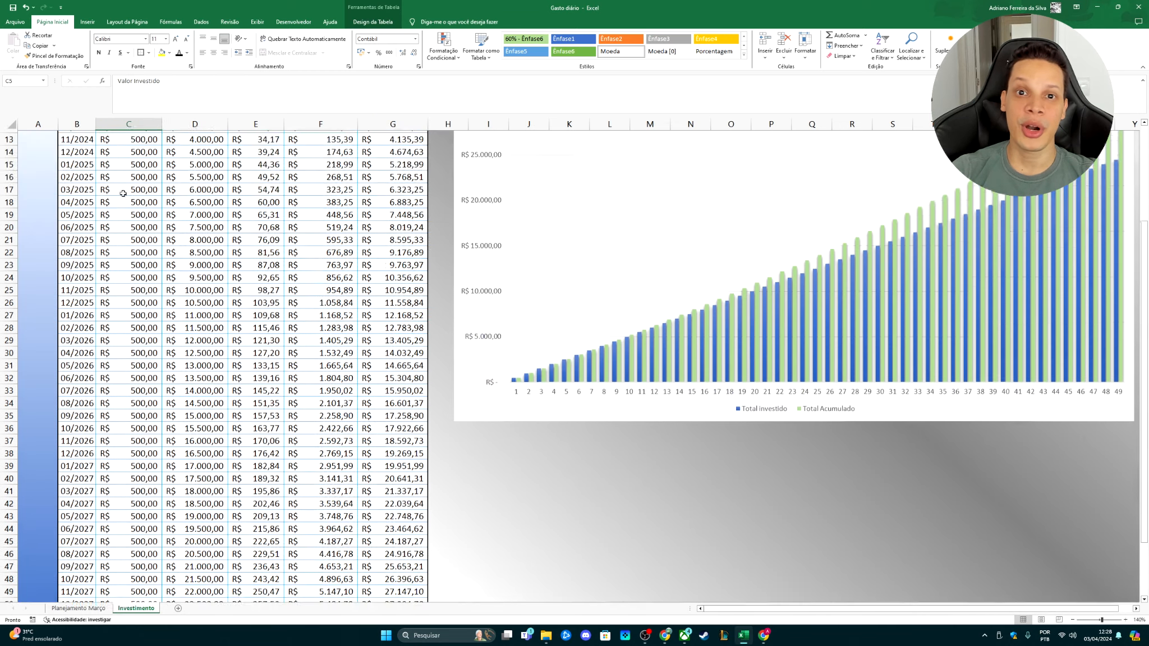
key("ctrl+Up")
key("Down")
key("Down")
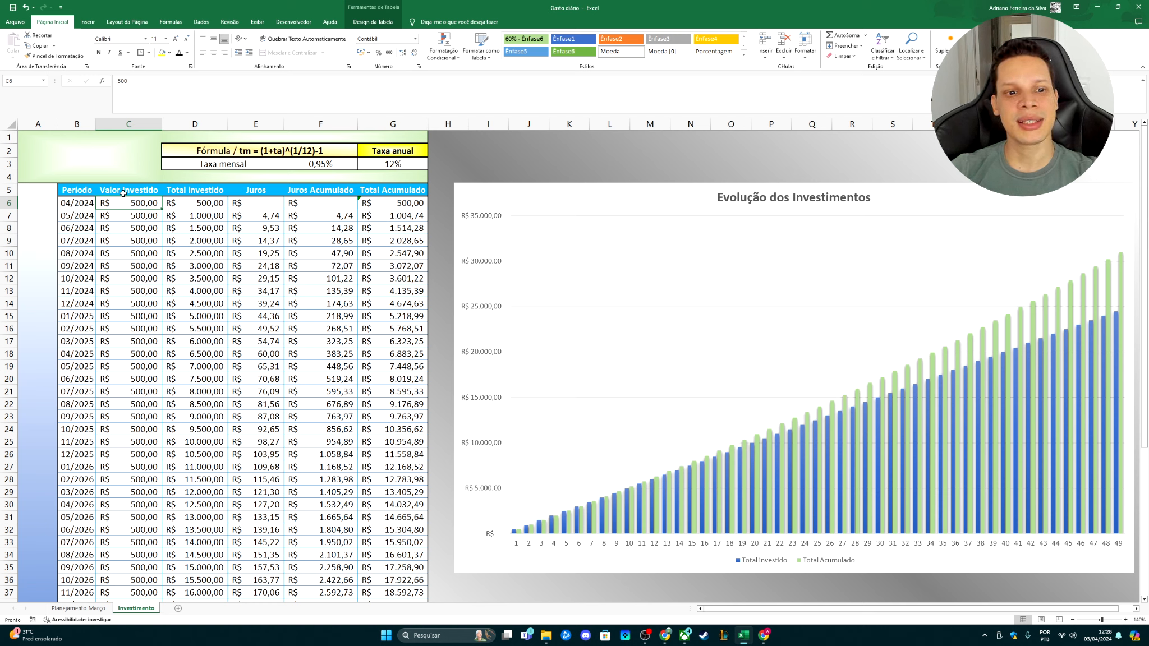
Highlight the Valor Investido entries in Excel, then switch to Chrome to view the start of the calculator's Tabela
left_click_drag(133, 203, 153, 470)
left_click(67, 175)
key("alt+Tab")
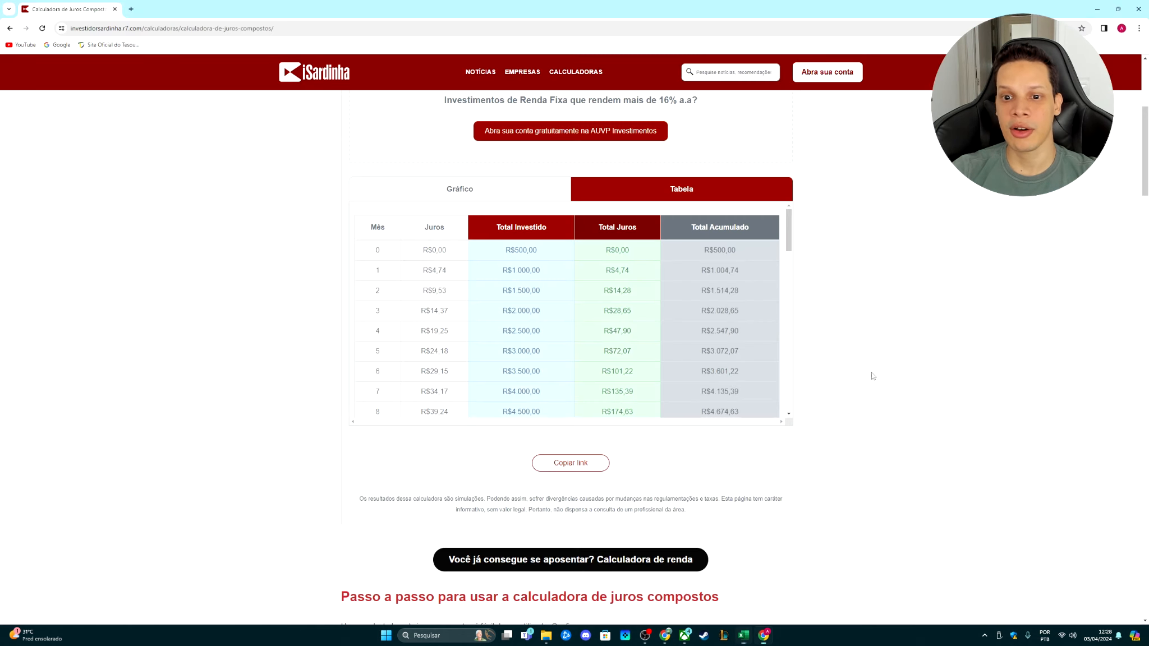
mouse_move(789, 231)
left_mouse_down()
mouse_move(791, 249)
mouse_move(790, 230)
left_mouse_up()
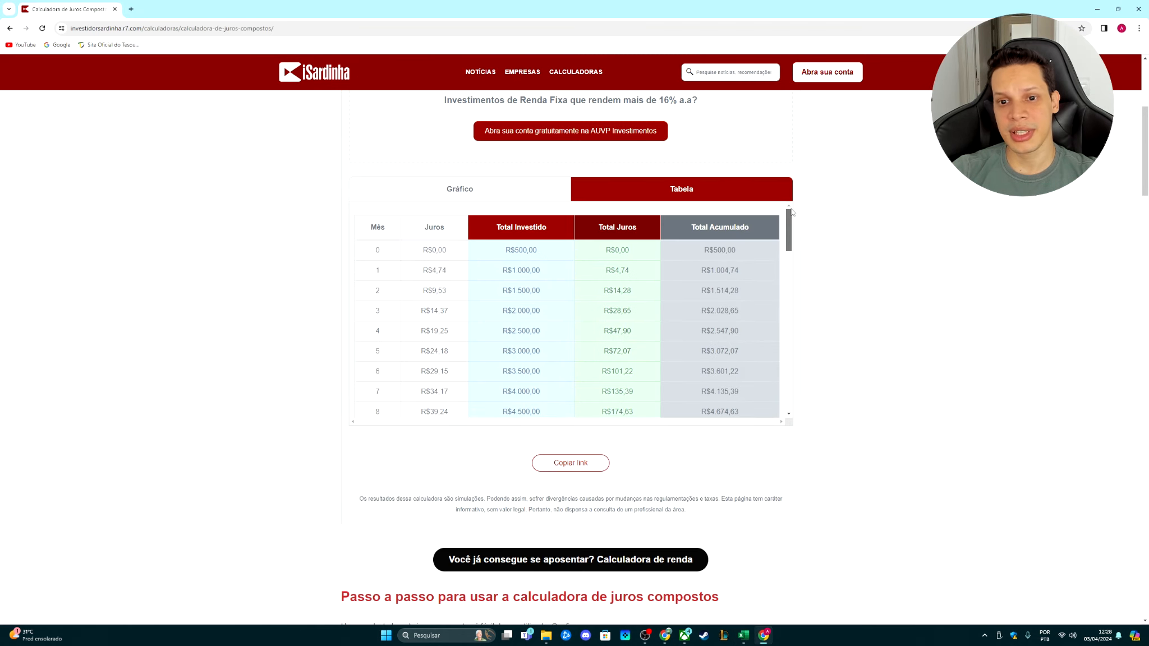
Compare the calculator's Valor inicial and Valor mensal fields with the Valor Investido entries in the Excel table
left_click_drag(1146, 176, 1146, 131)
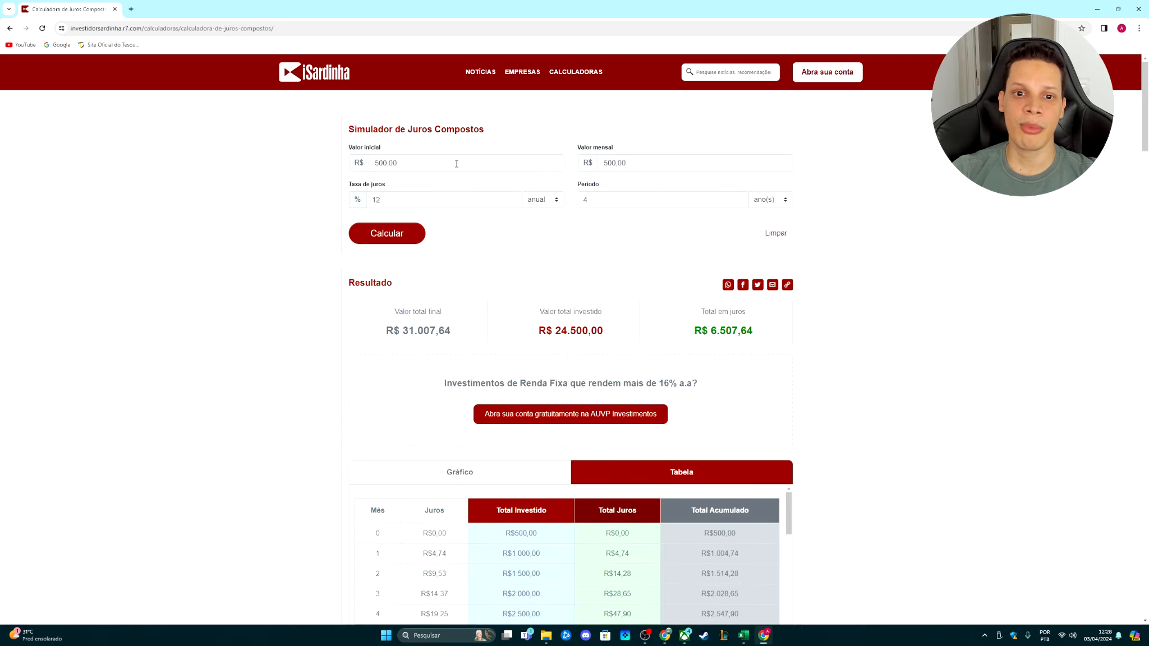
left_click(414, 166)
left_click(633, 161)
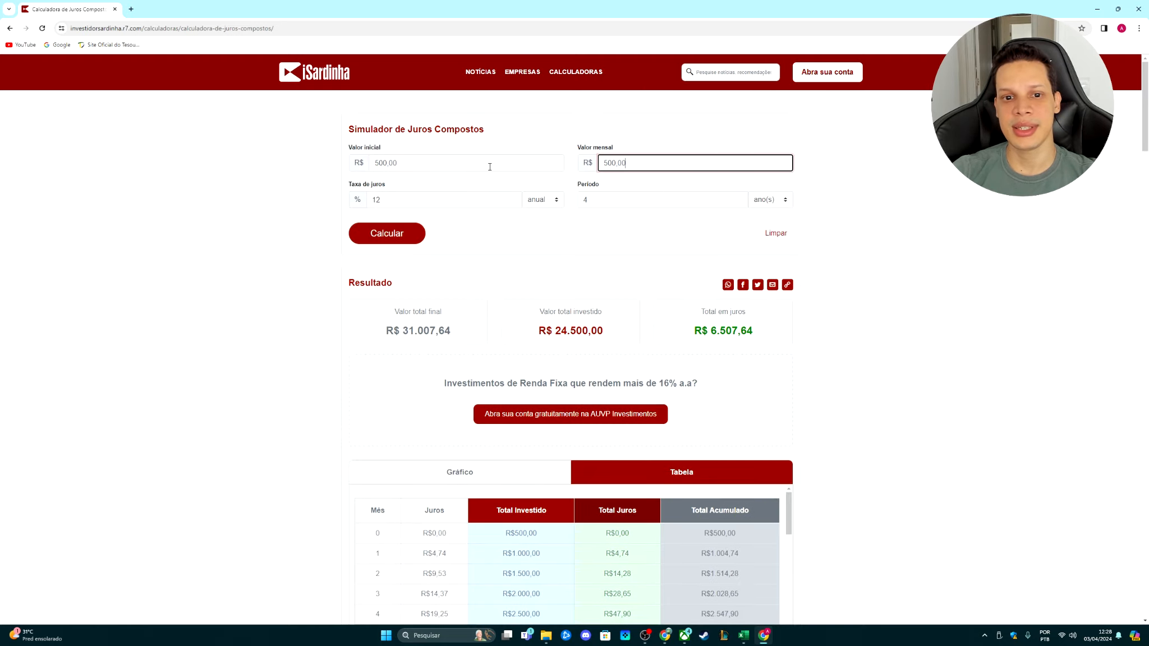
left_click(459, 159)
left_click_drag(1145, 119, 1145, 154)
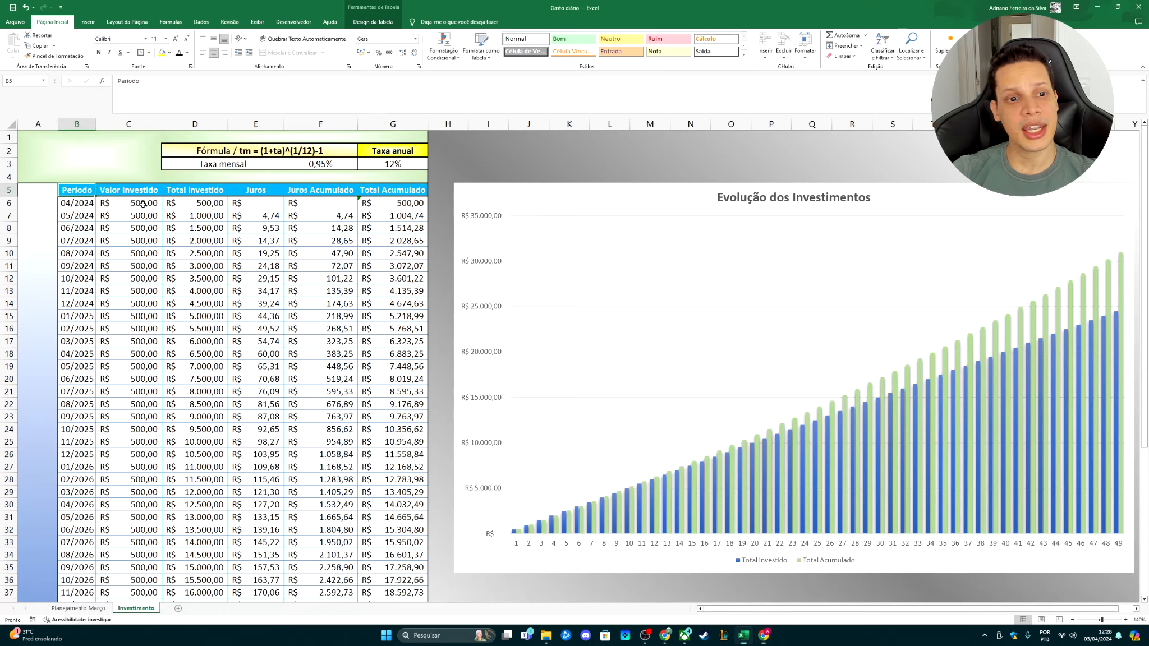
left_click(130, 208)
left_click_drag(129, 208, 130, 344)
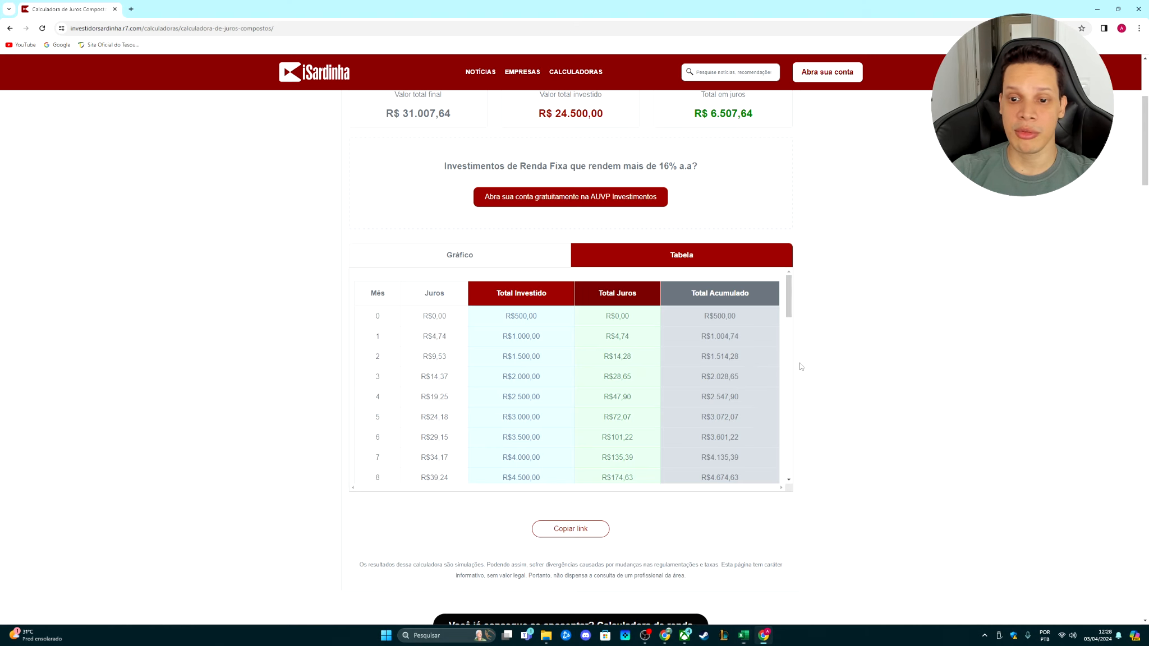
Compare month 48 at the end of the Chrome calculator's Tabela with row 54 of the Excel table
left_click_drag(789, 288, 789, 455)
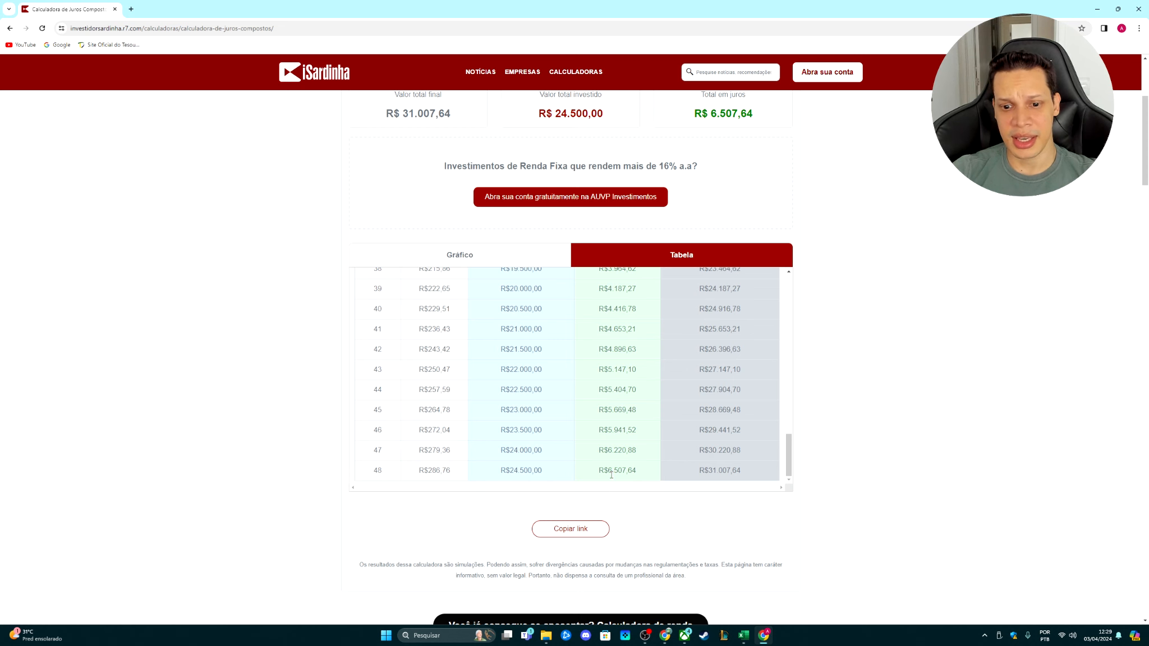
key("alt+Tab")
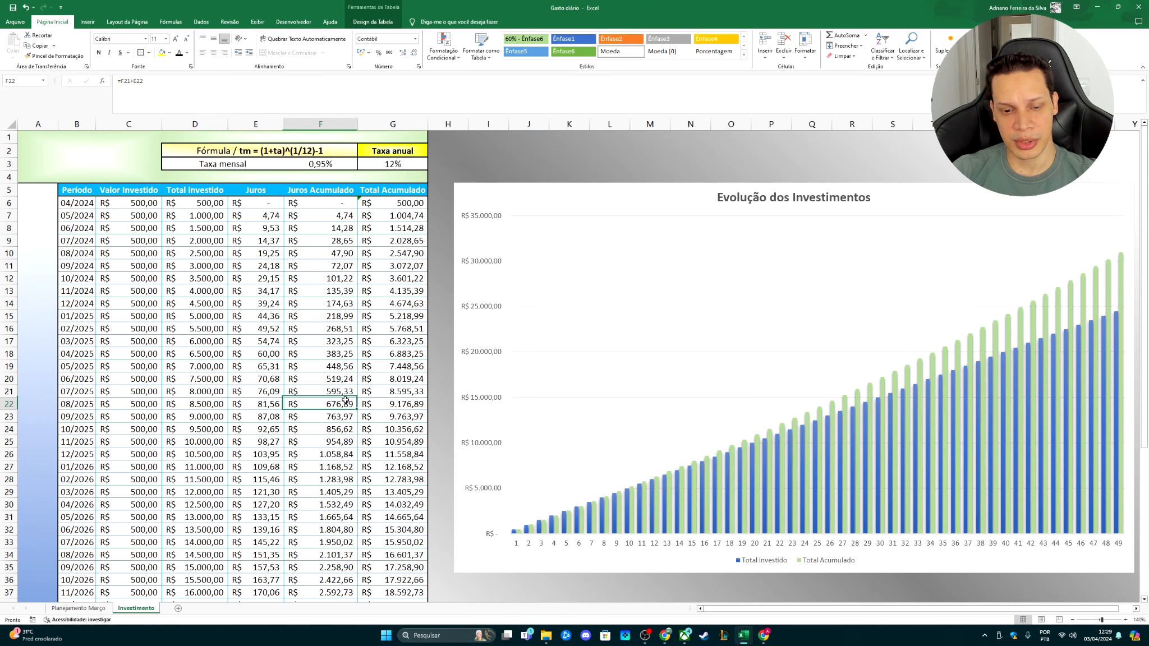
scroll(346, 400, "down", 4)
key("Down")
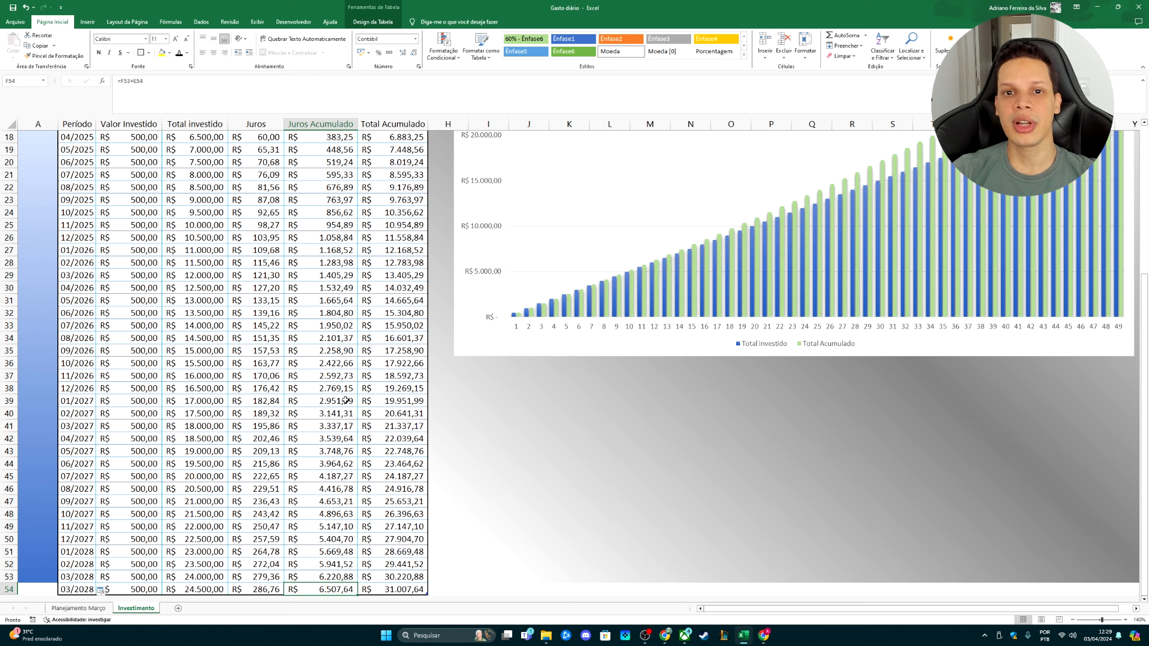
Return to the beginning of the Excel investment table to view its first periods beside the chart
key("ctrl+Up")
key("Up")
key("Up")
key("Up")
key("Up")
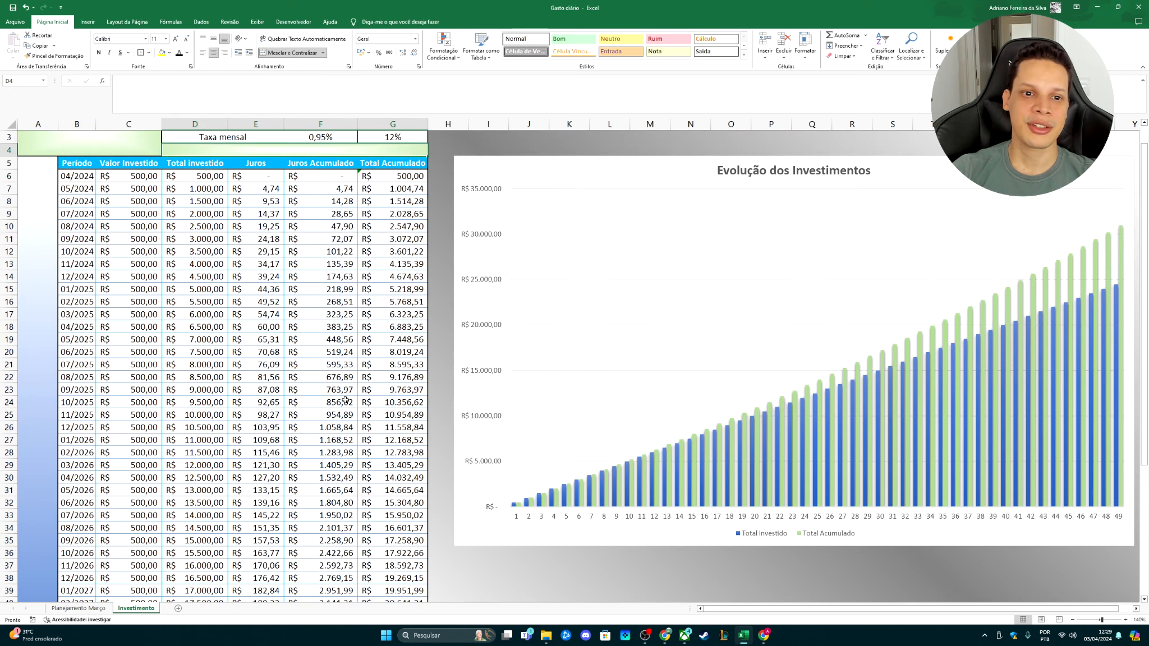
key("Down")
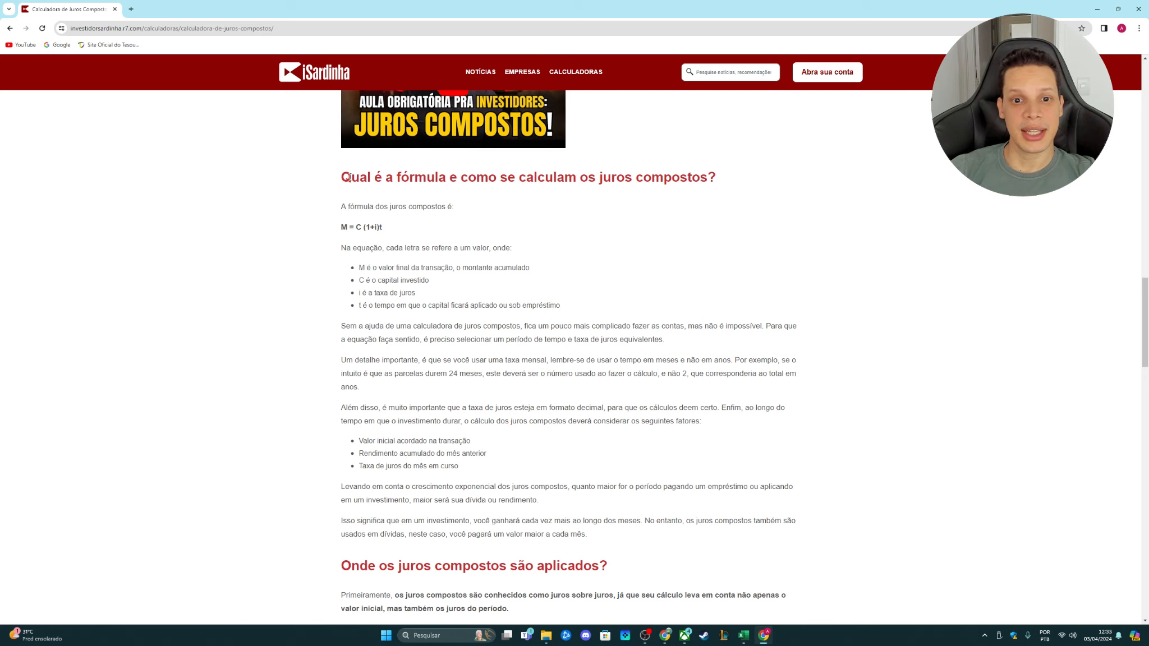
Switch to Chrome and examine the calculator page's section explaining the compound interest formula and its variables
left_click_drag(348, 178, 492, 327)
left_click(969, 215)
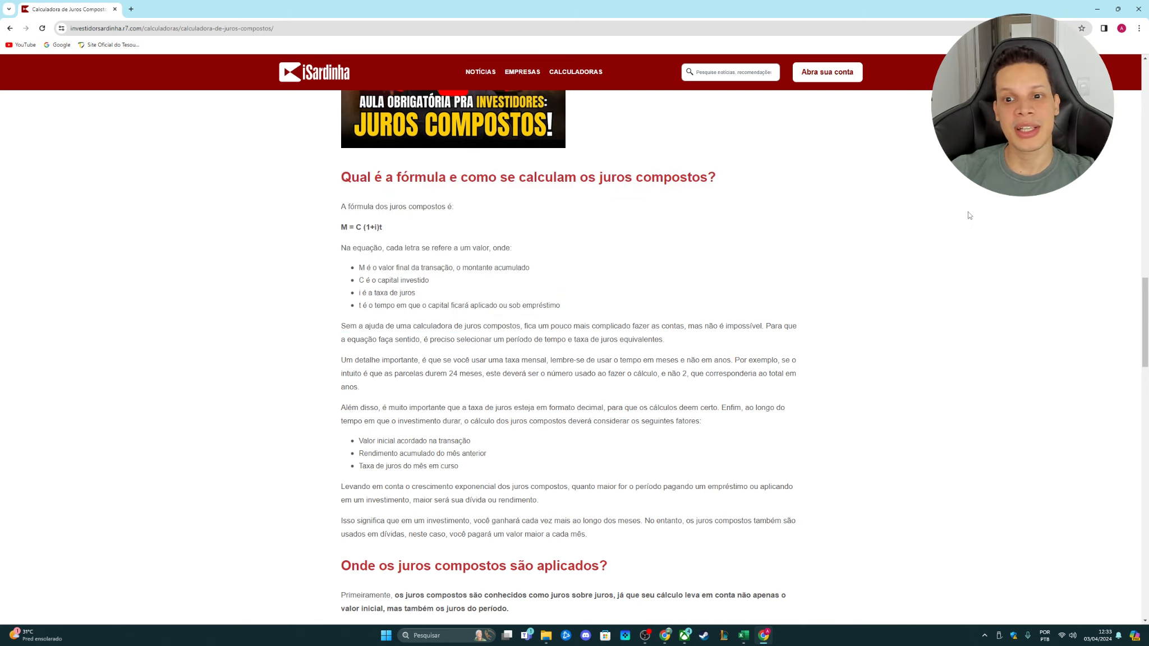